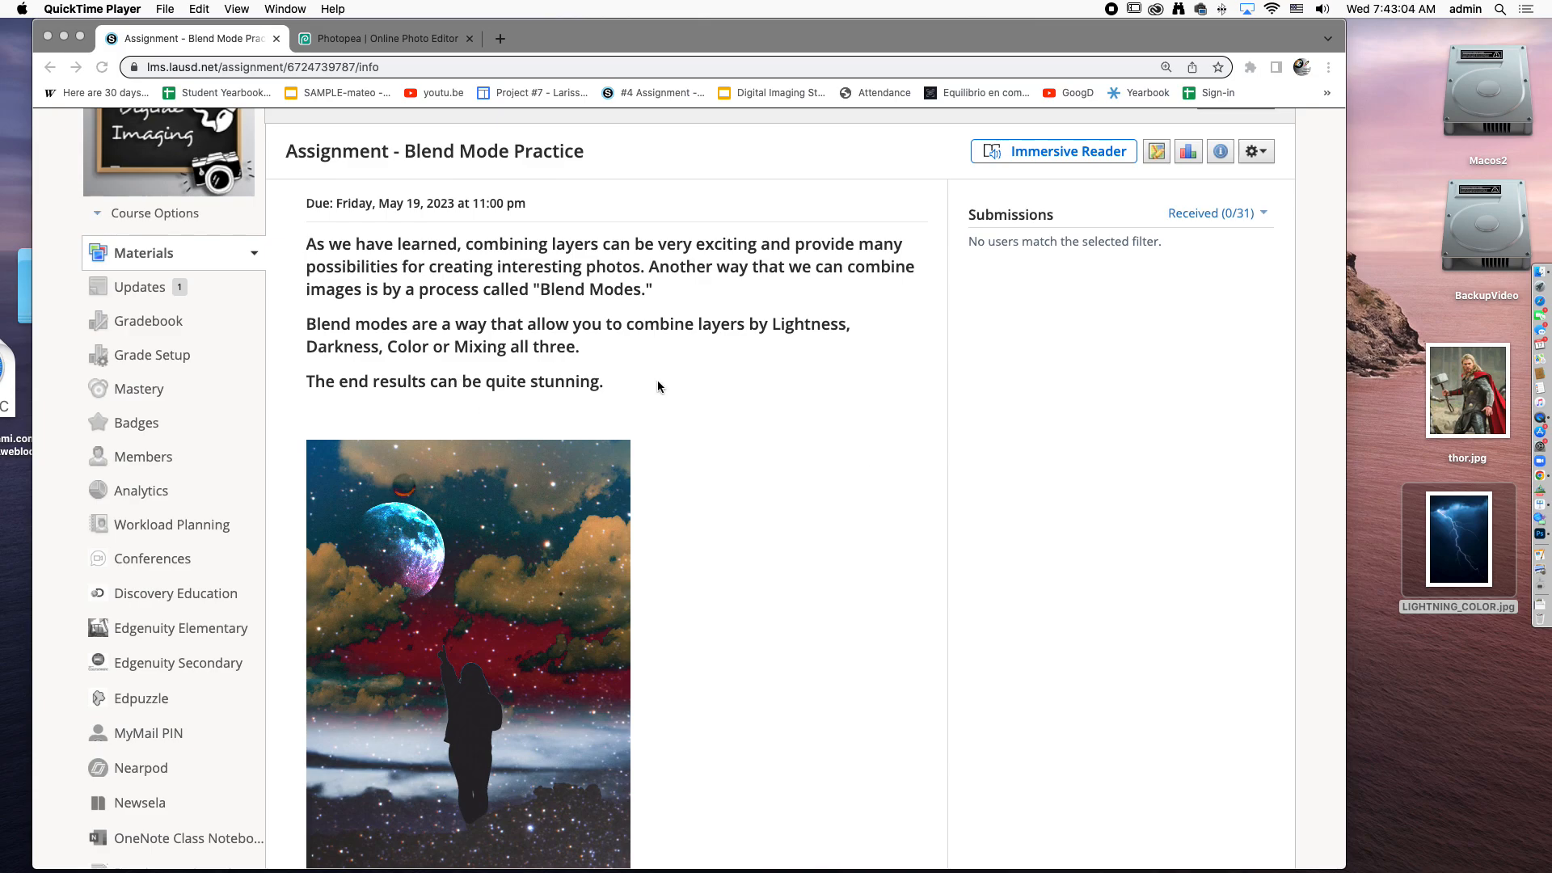
Switch to Photopea and preview the thor.jpg image stored on the desktop
{"action": "scroll", "coordinate": [639, 350], "scroll_direction": "down", "scroll_amount": 1}
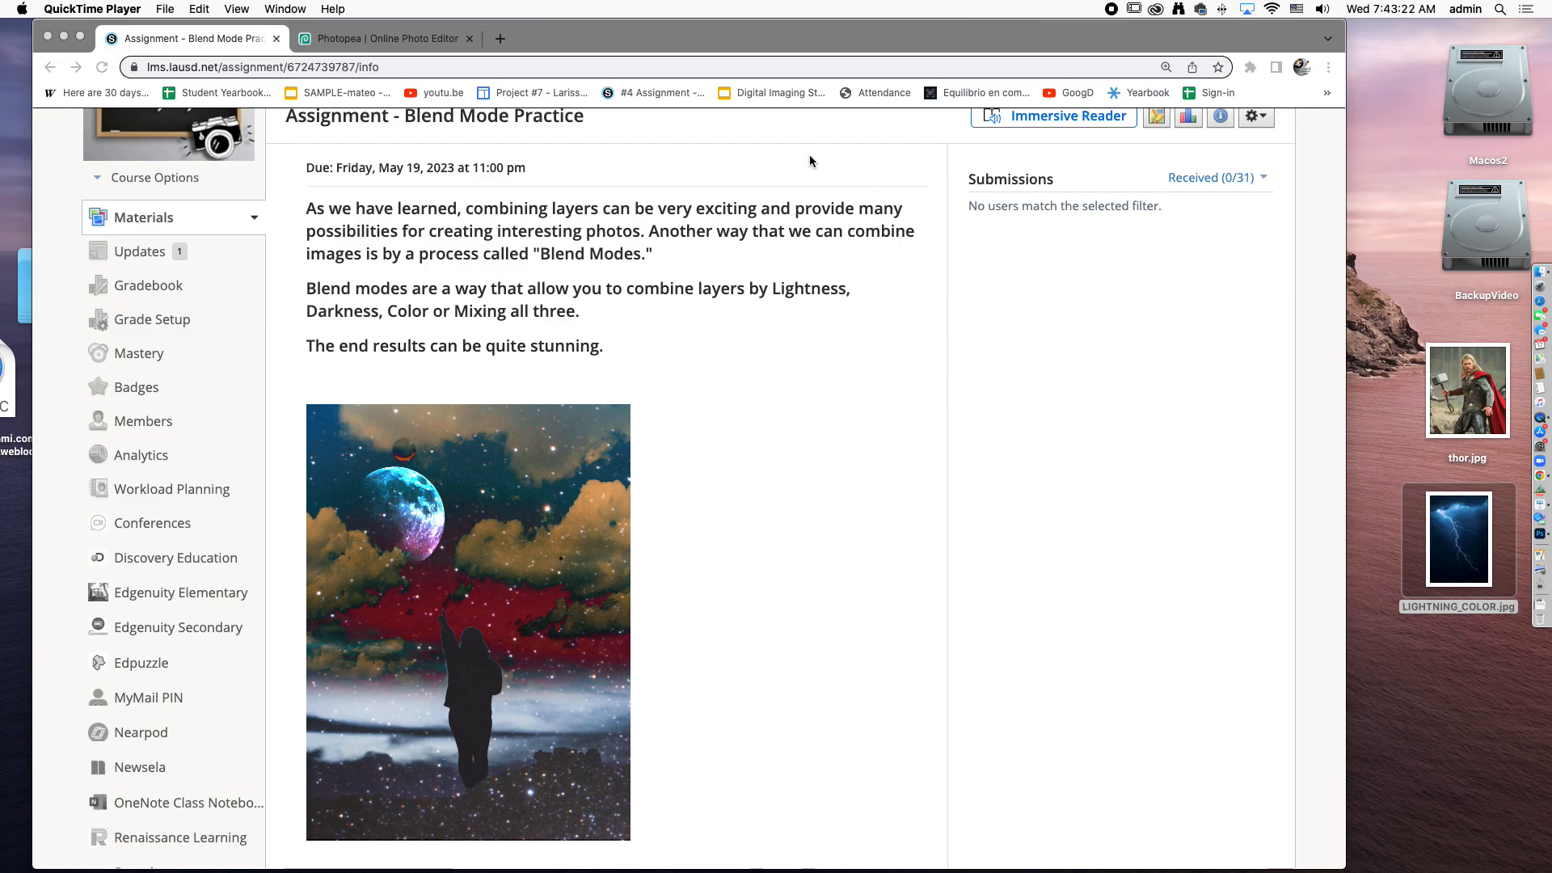
{"action": "left_click", "coordinate": [419, 44]}
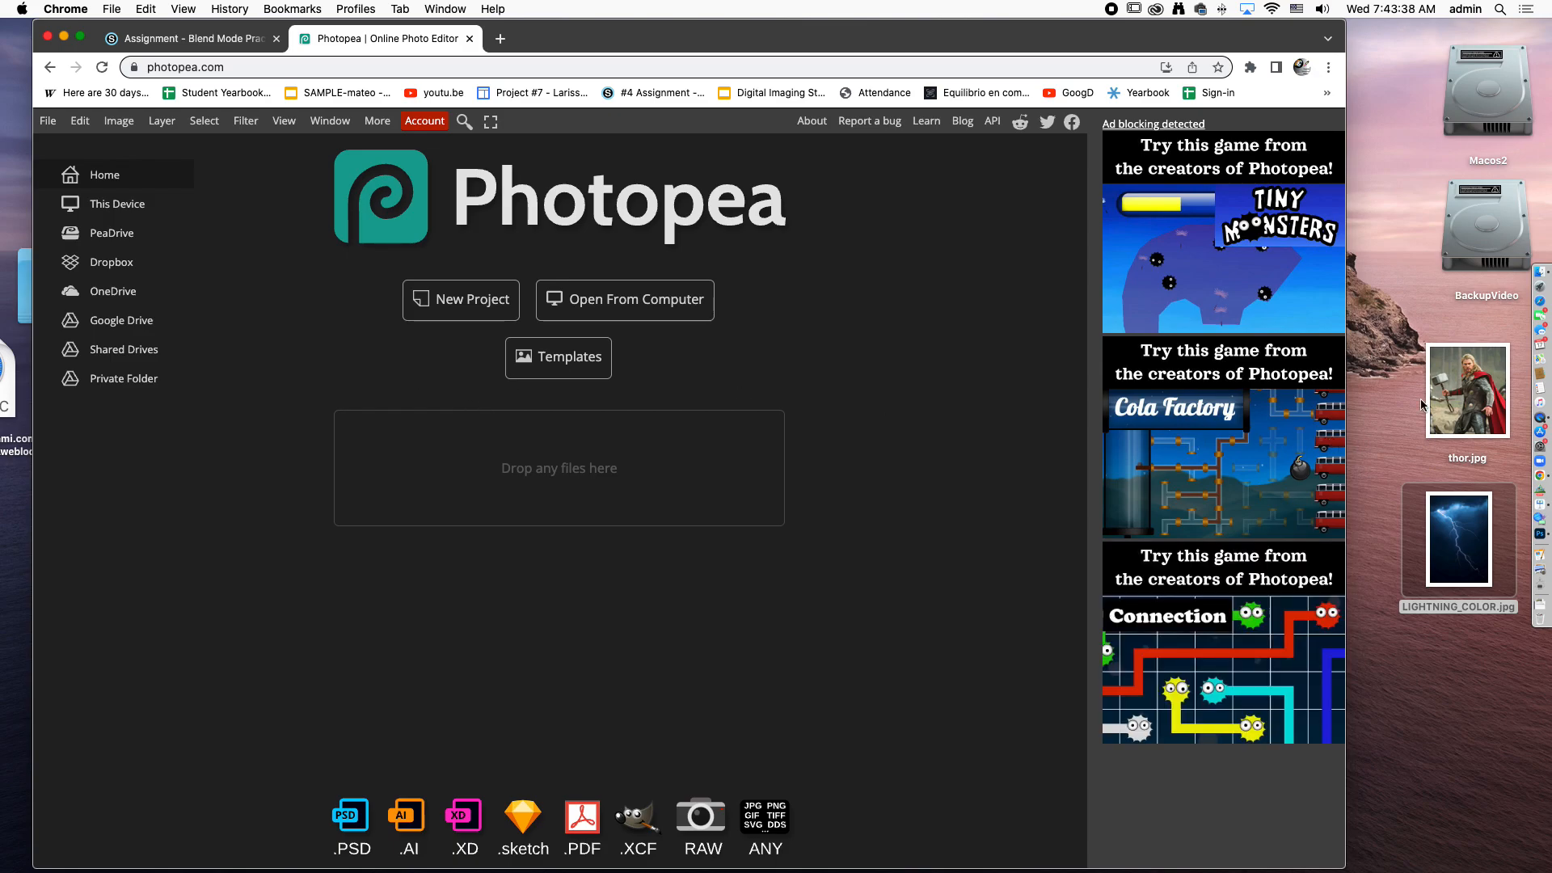
{"action": "left_click", "coordinate": [1451, 385]}
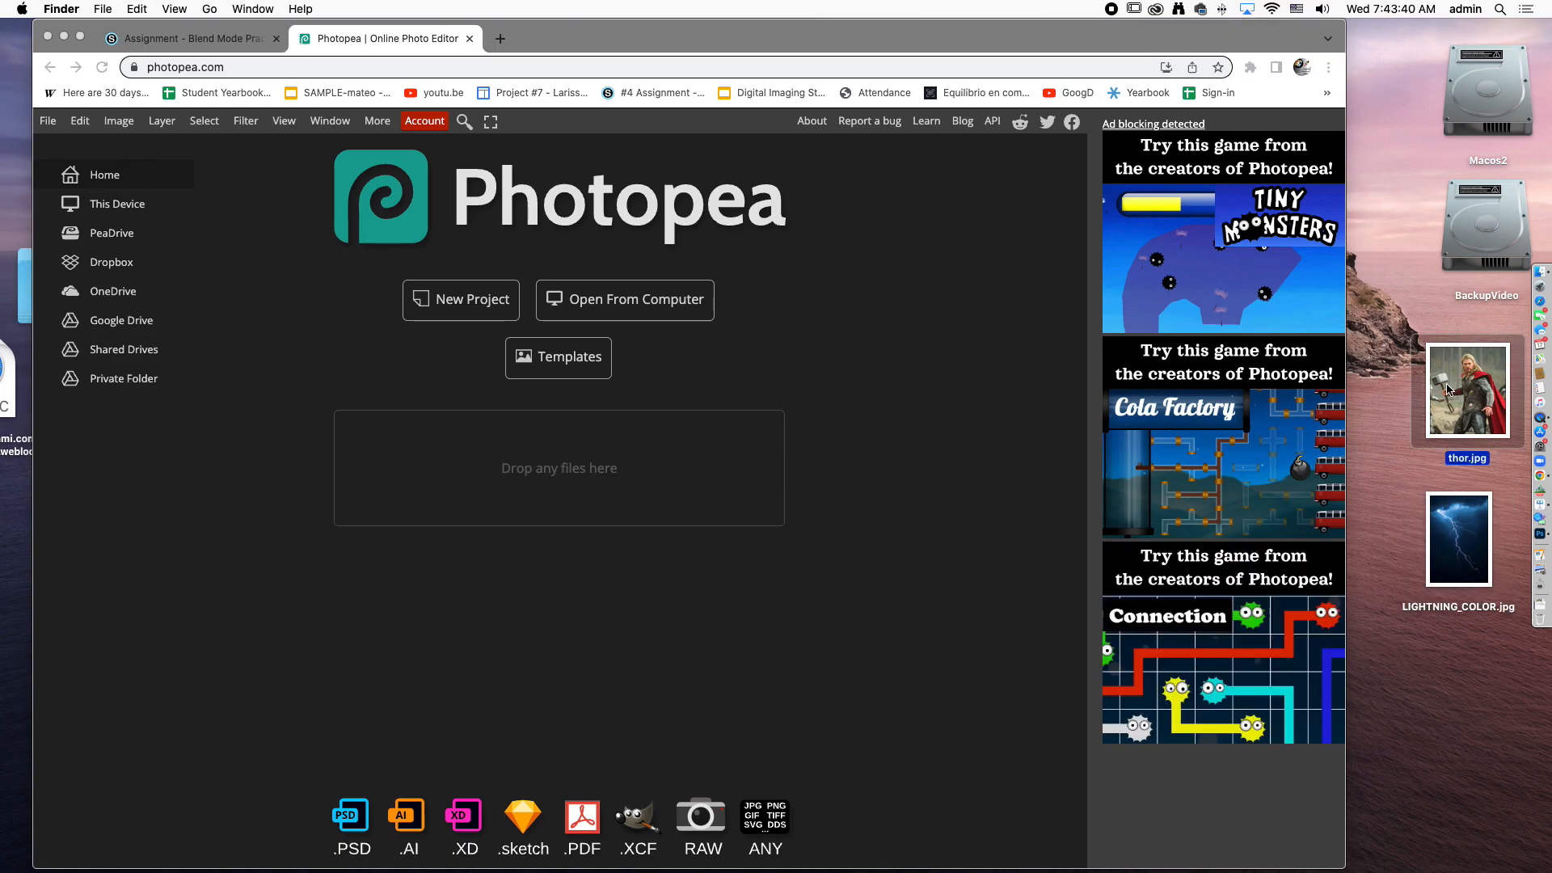
{"action": "key", "text": "space"}
{"action": "key", "text": "space"}
Open thor.jpg from the Desktop folder as a new document
{"action": "left_click", "coordinate": [49, 122]}
{"action": "left_click", "coordinate": [48, 121]}
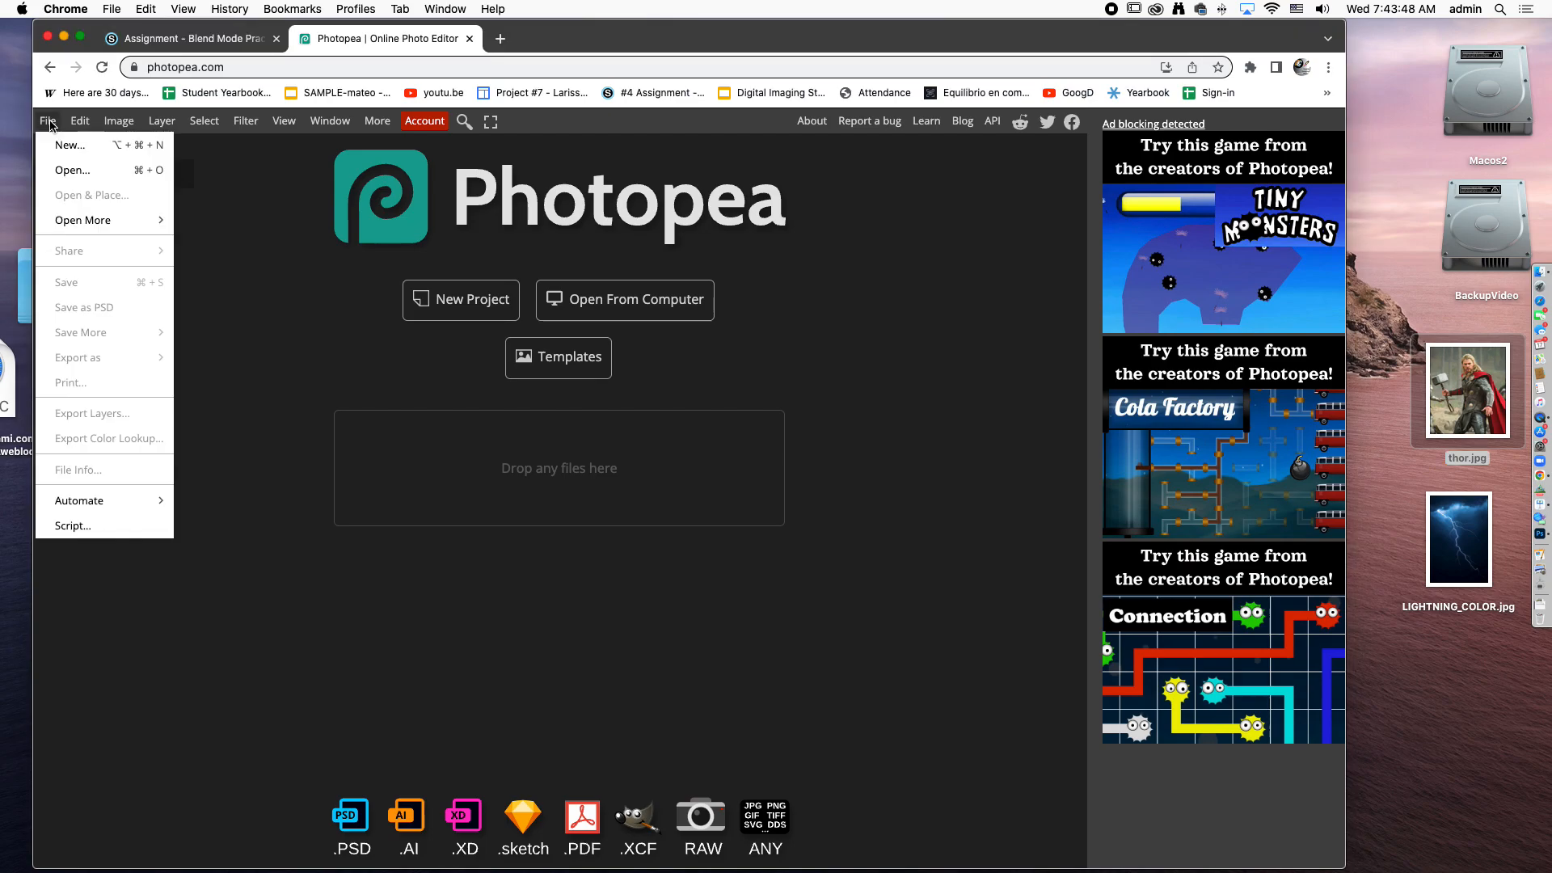
{"action": "left_click", "coordinate": [72, 169]}
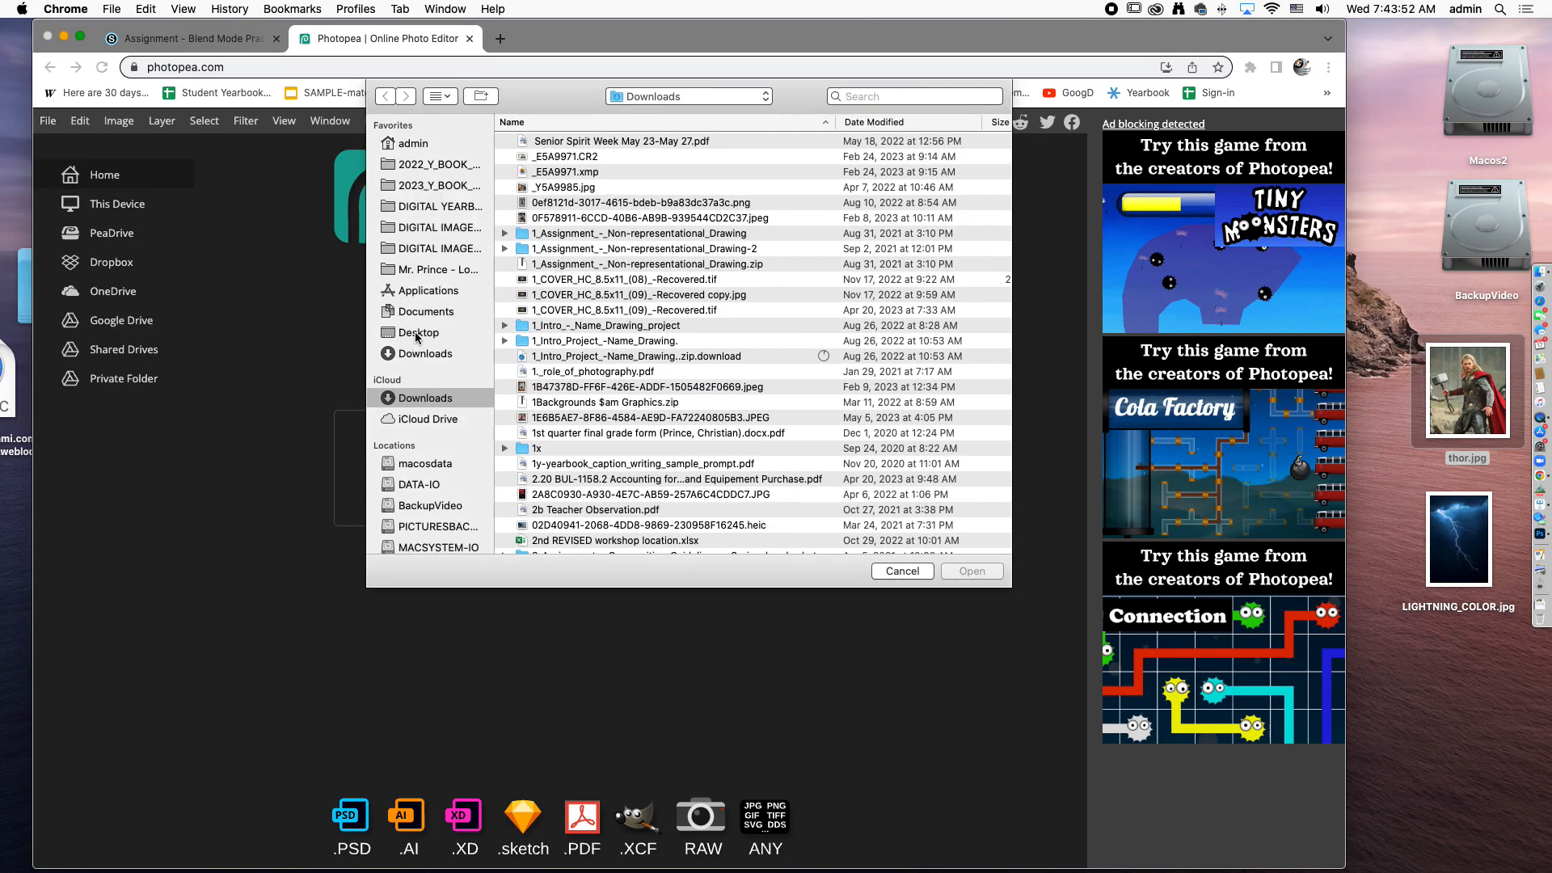
{"action": "left_click", "coordinate": [416, 335]}
{"action": "double_click", "coordinate": [565, 158]}
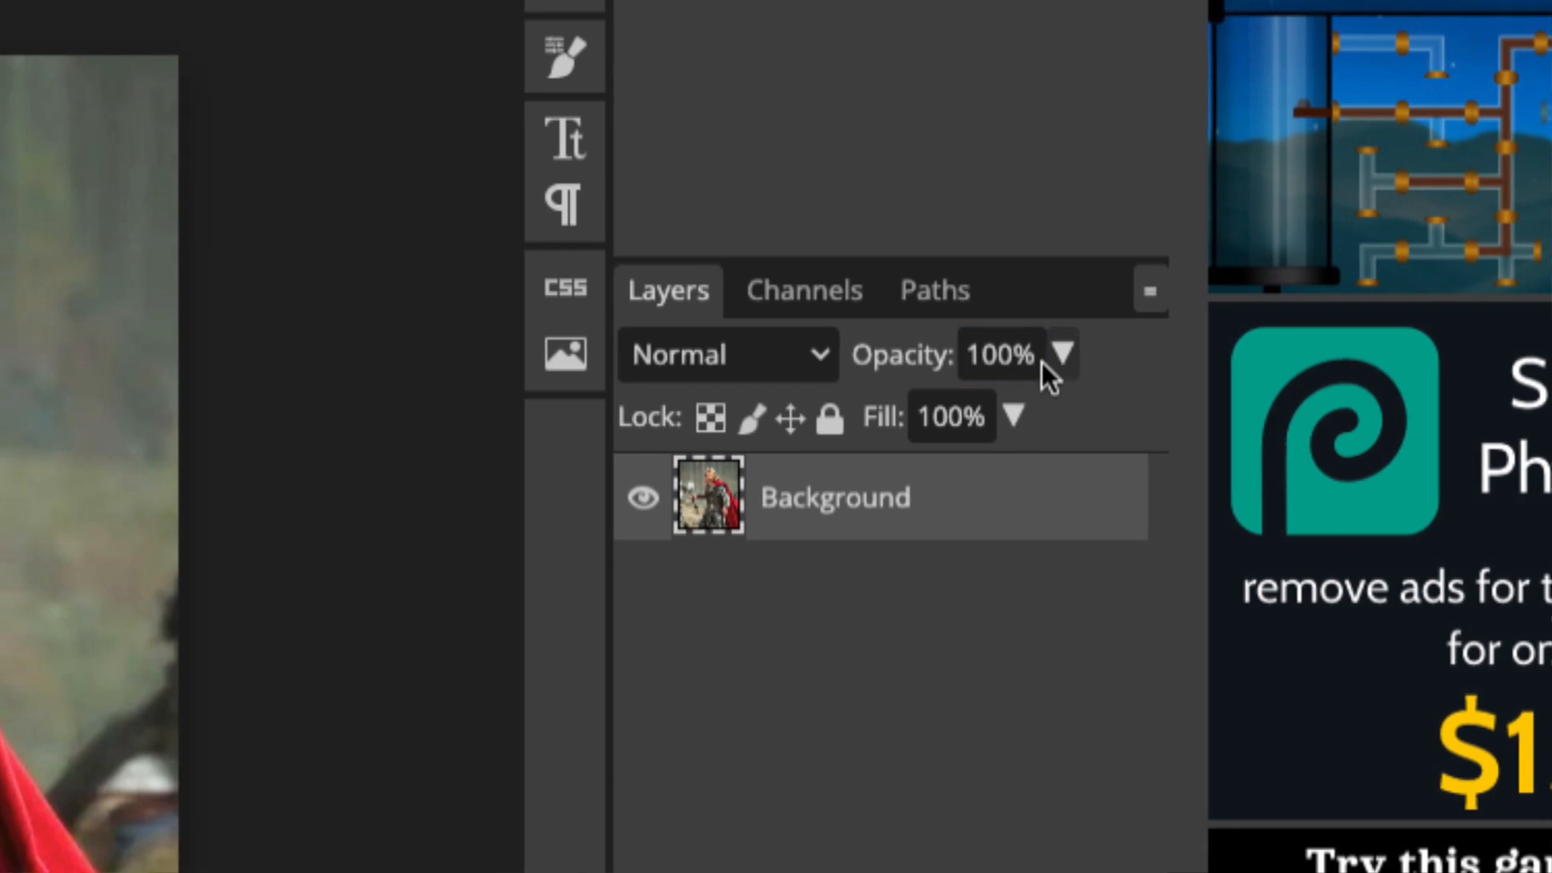
Examine the opacity setting and the list of blend modes available for the Background layer
{"action": "left_click", "coordinate": [982, 356]}
{"action": "left_click", "coordinate": [1051, 362]}
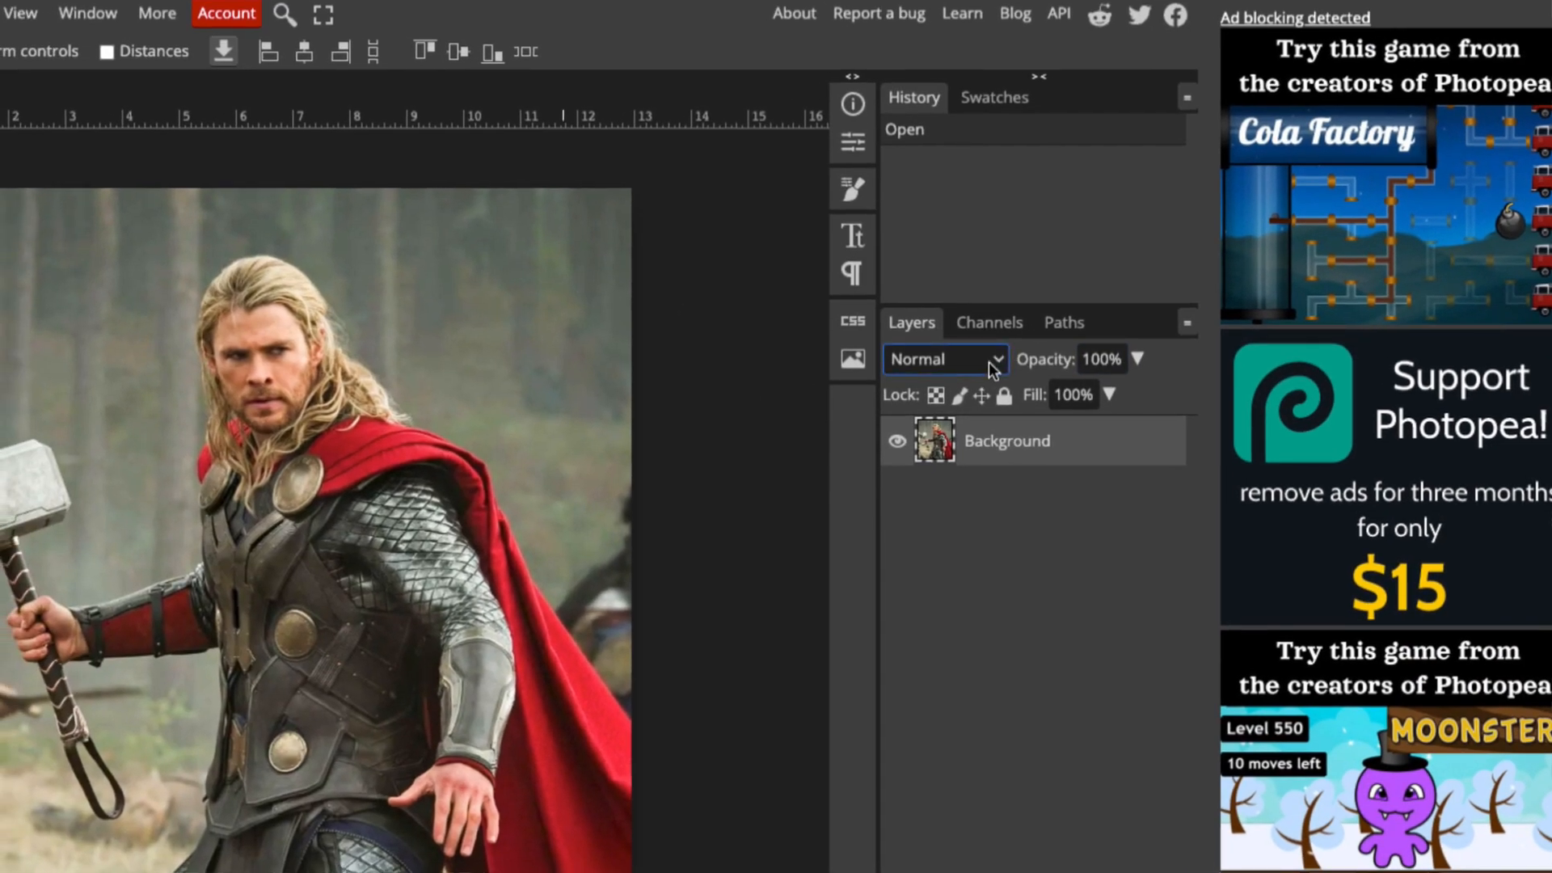
{"action": "left_click", "coordinate": [988, 361]}
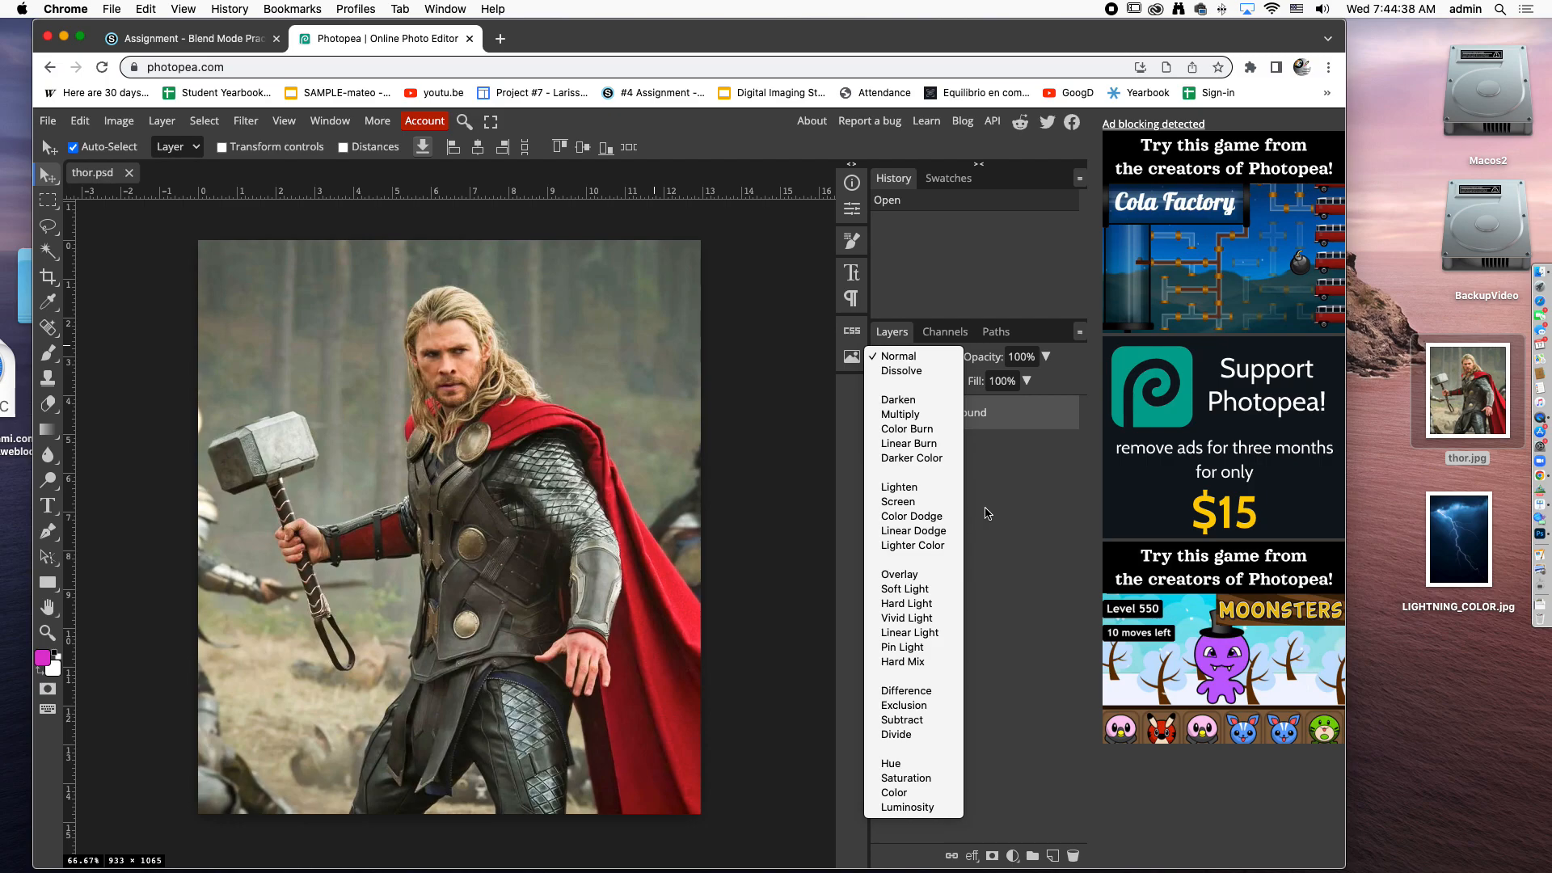
{"action": "left_click", "coordinate": [986, 514]}
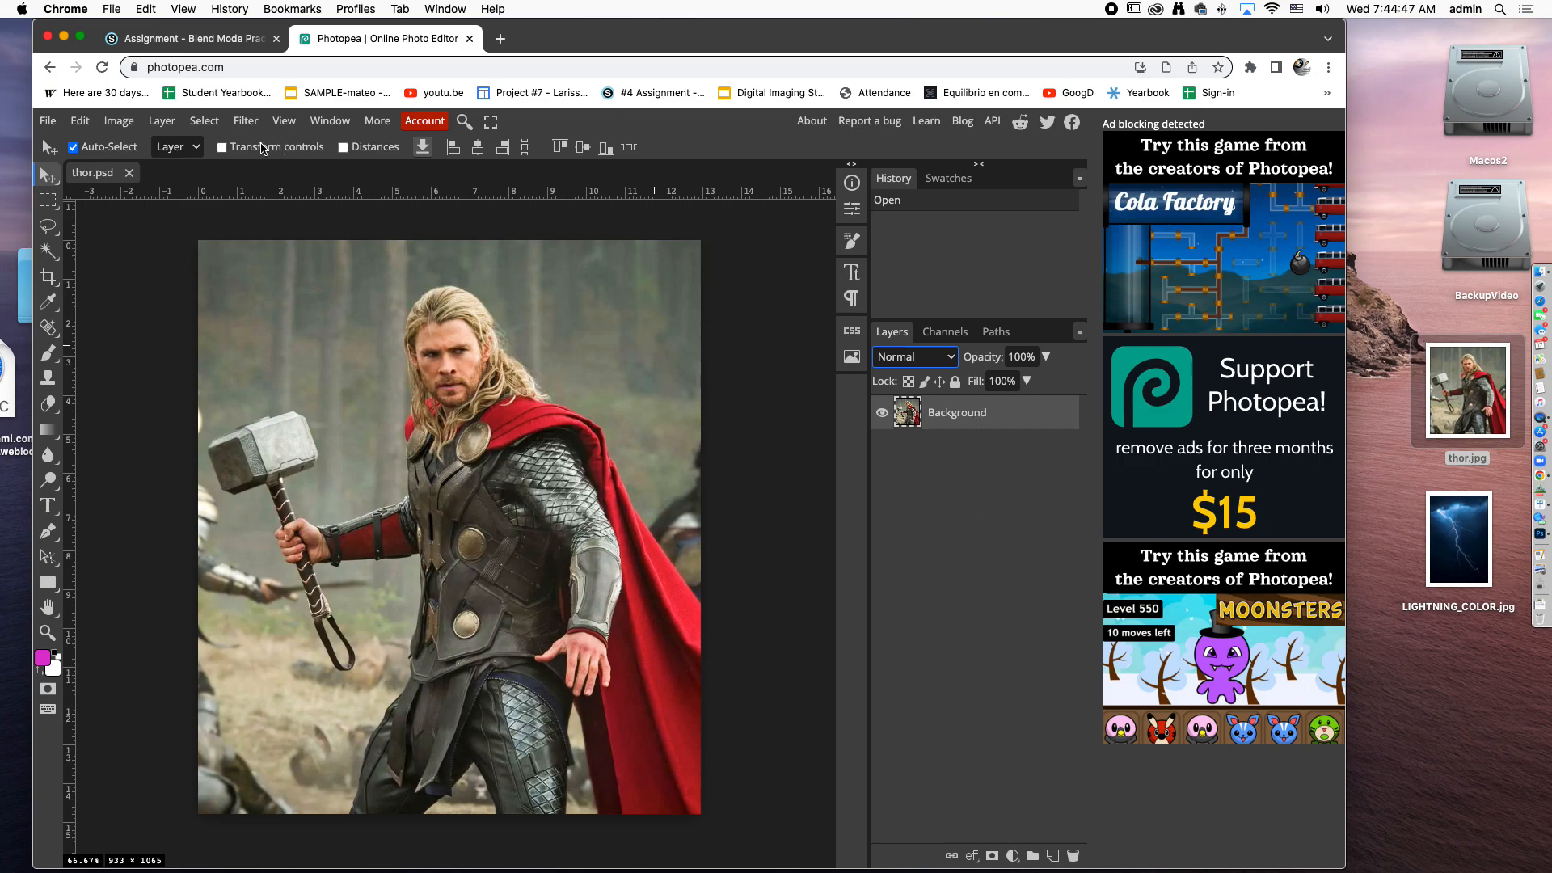
Place LIGHTNING_COLOR.jpg into the Thor document as a new layer above the Background
{"action": "left_click_drag", "start_coordinate": [1464, 561], "coordinate": [1428, 524]}
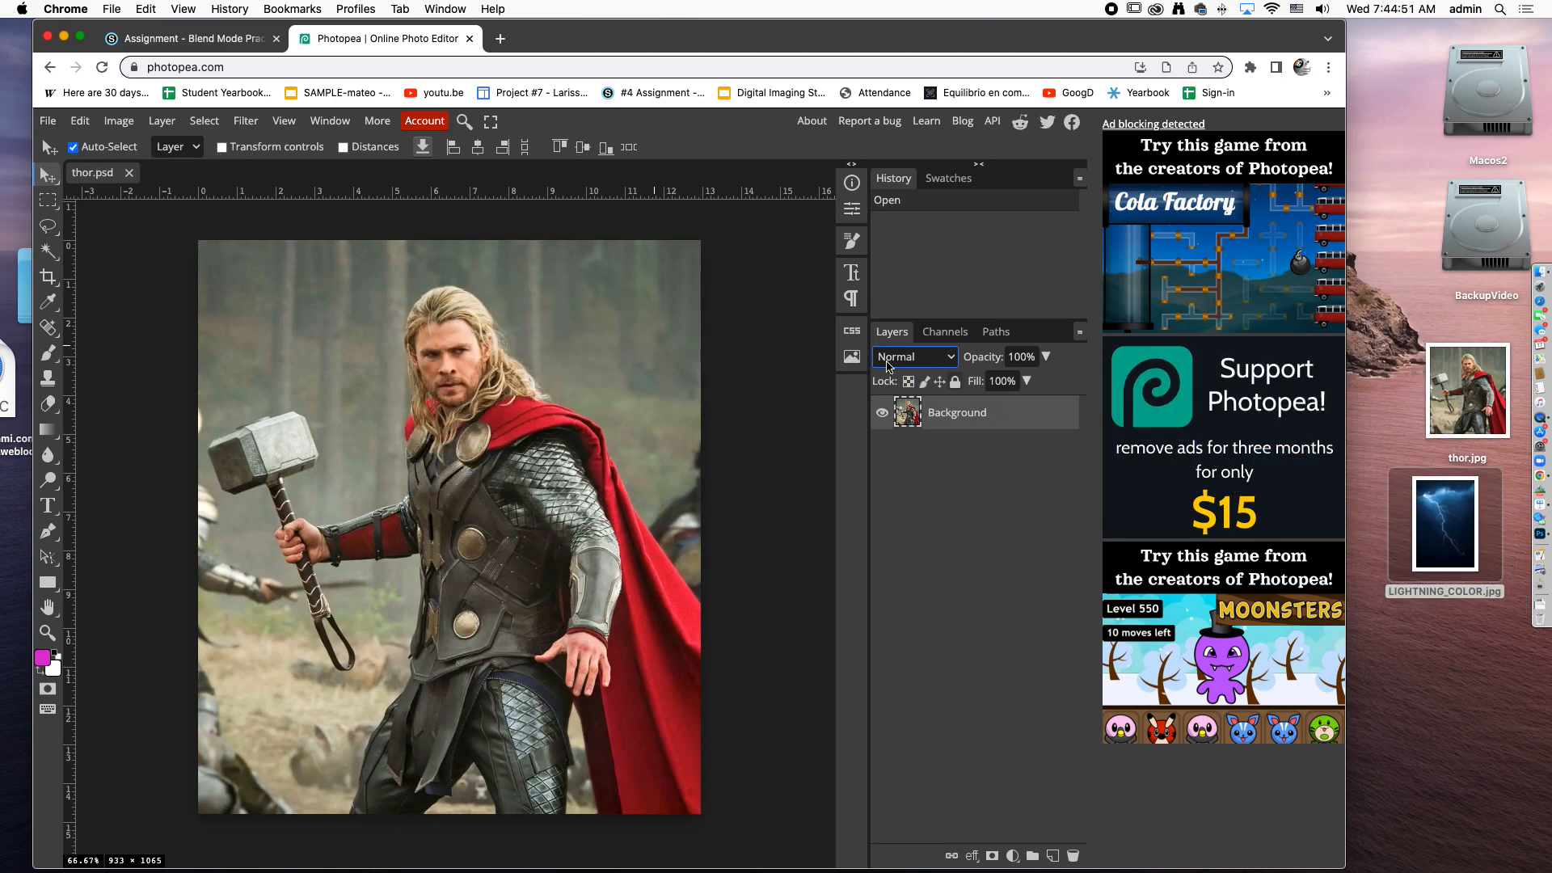
{"action": "left_click", "coordinate": [48, 121]}
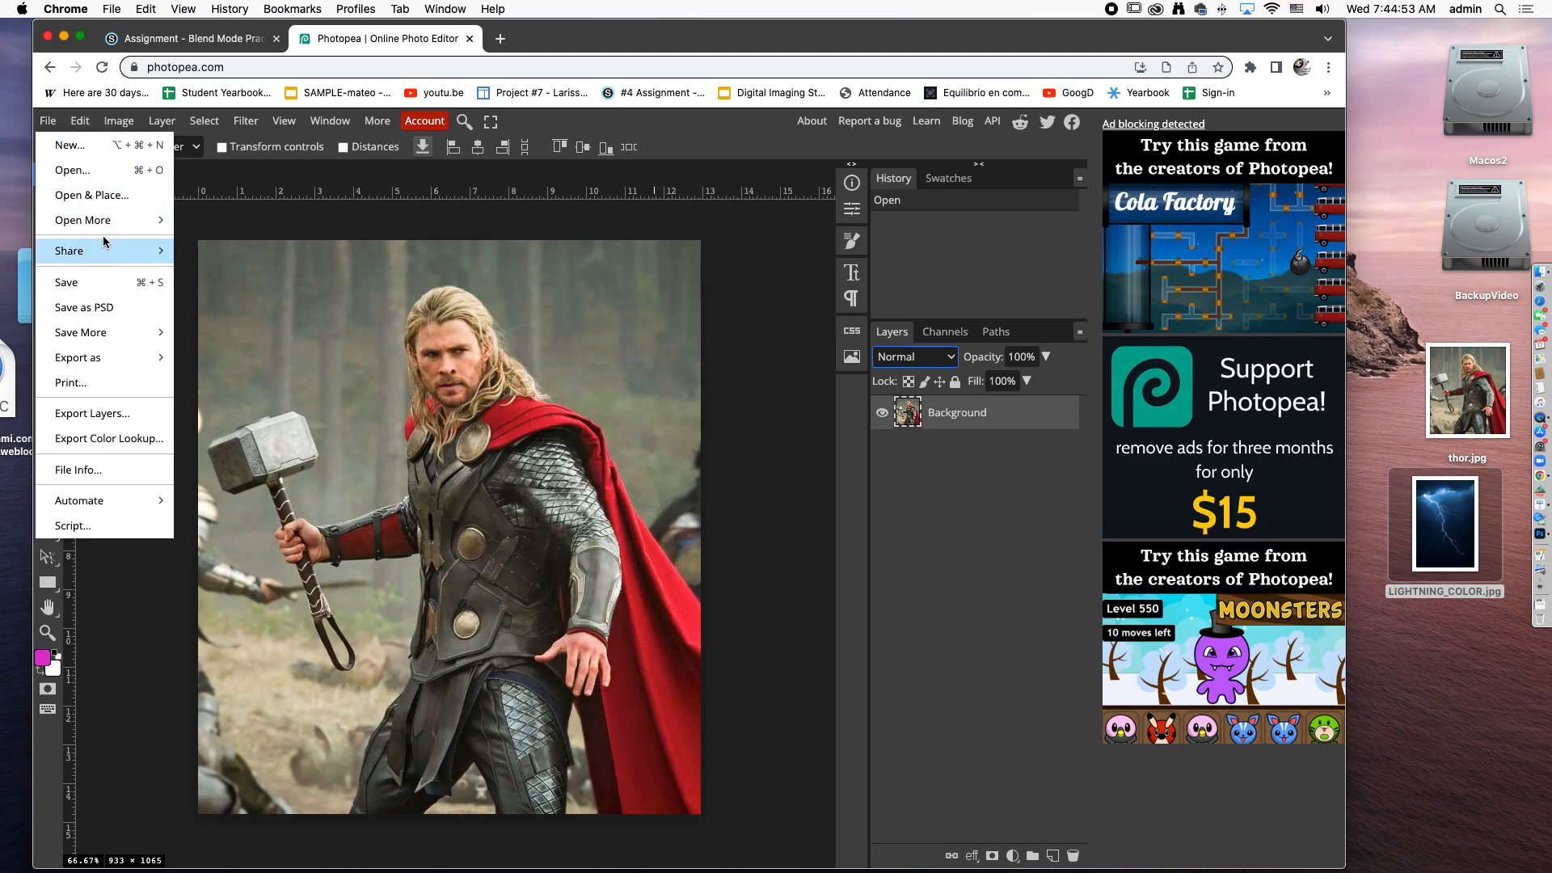
{"action": "left_click", "coordinate": [76, 196]}
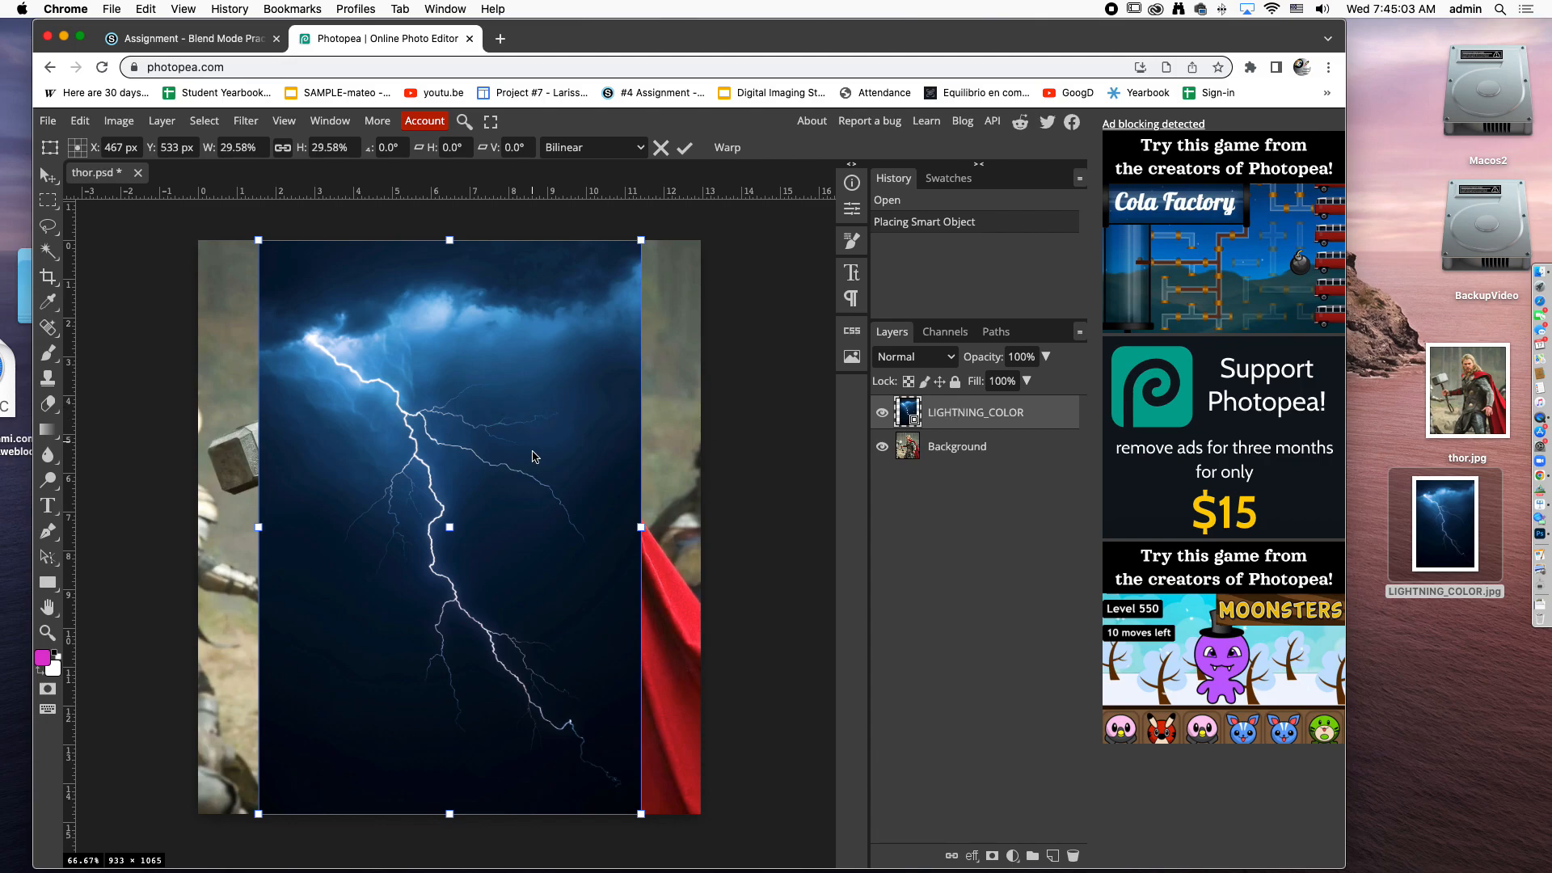
Enlarge the placed lightning image to about 42% and position it so it covers the whole canvas
{"action": "key", "text": "super+minus"}
{"action": "key", "text": "super+minus"}
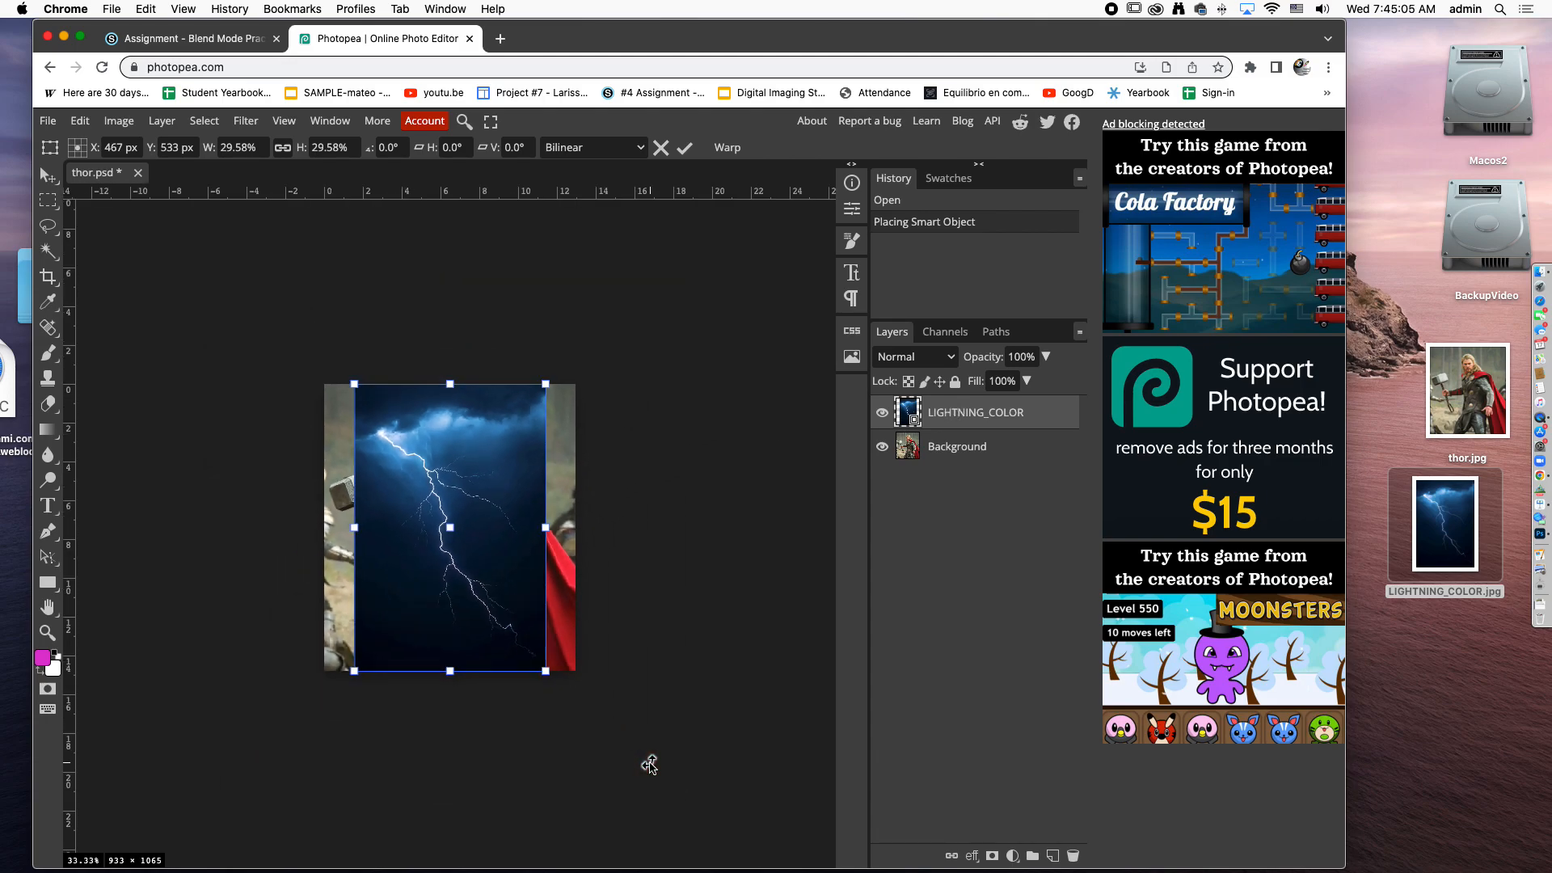
{"action": "left_click_drag", "start_coordinate": [558, 682], "coordinate": [758, 857]}
{"action": "left_click_drag", "start_coordinate": [549, 628], "coordinate": [491, 565]}
{"action": "left_click_drag", "start_coordinate": [699, 322], "coordinate": [572, 521]}
{"action": "left_click_drag", "start_coordinate": [489, 557], "coordinate": [507, 418]}
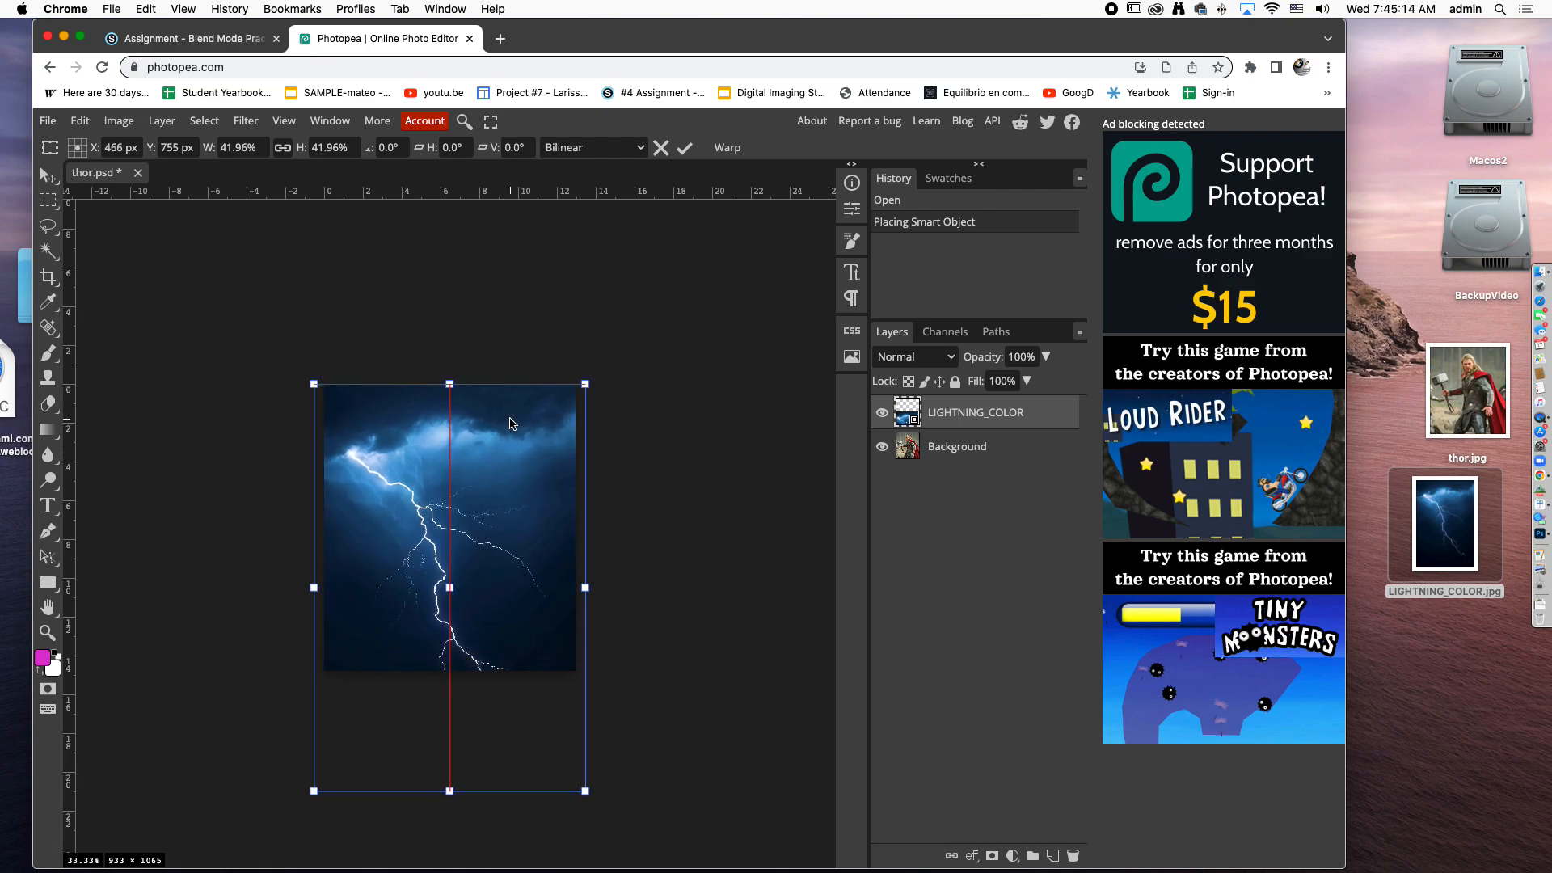
Rotate the lightning image about -9.8°, scale it to about 49% with the bolt crossing the hammer, and apply the transform
{"action": "left_click_drag", "start_coordinate": [598, 380], "coordinate": [573, 334]}
{"action": "left_click_drag", "start_coordinate": [521, 452], "coordinate": [519, 442]}
{"action": "left_click_drag", "start_coordinate": [619, 747], "coordinate": [679, 803]}
{"action": "left_click_drag", "start_coordinate": [511, 666], "coordinate": [493, 662]}
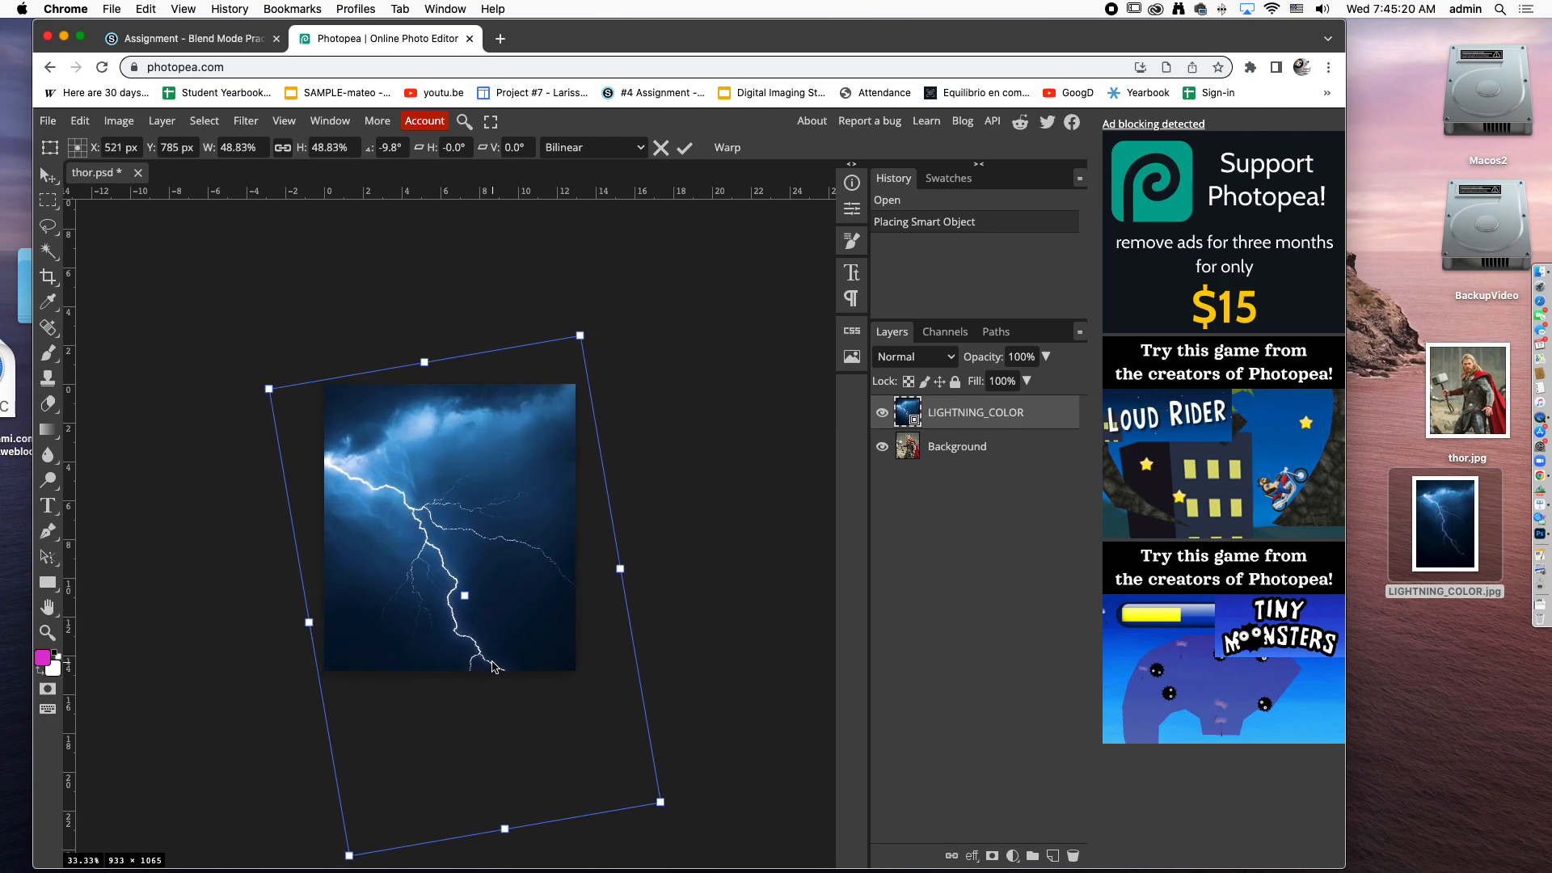
{"action": "key", "text": "Return"}
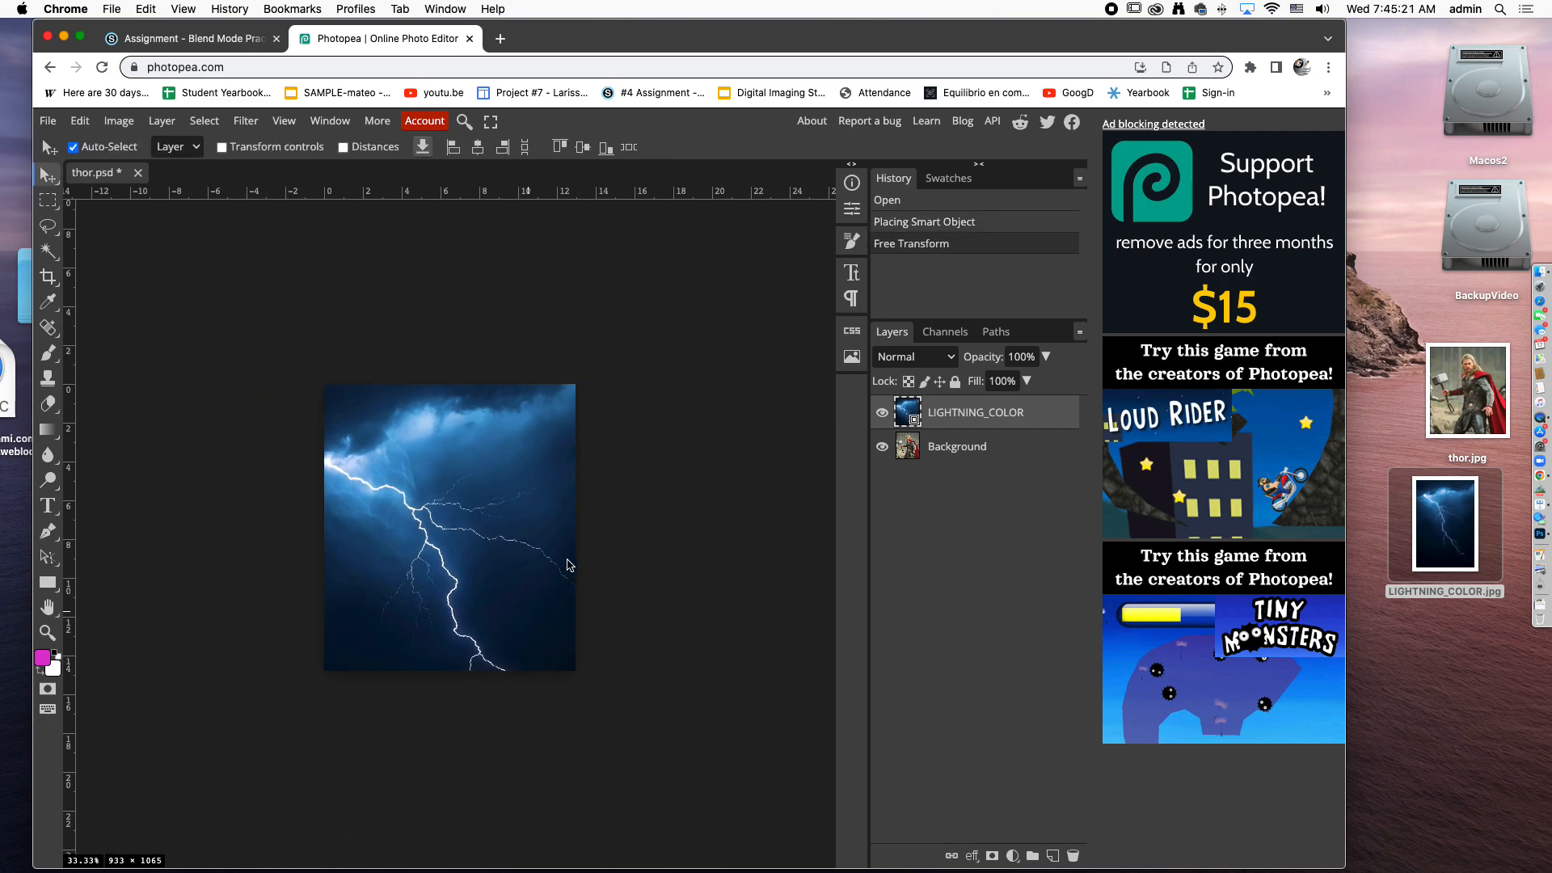
{"action": "key", "text": "super+0"}
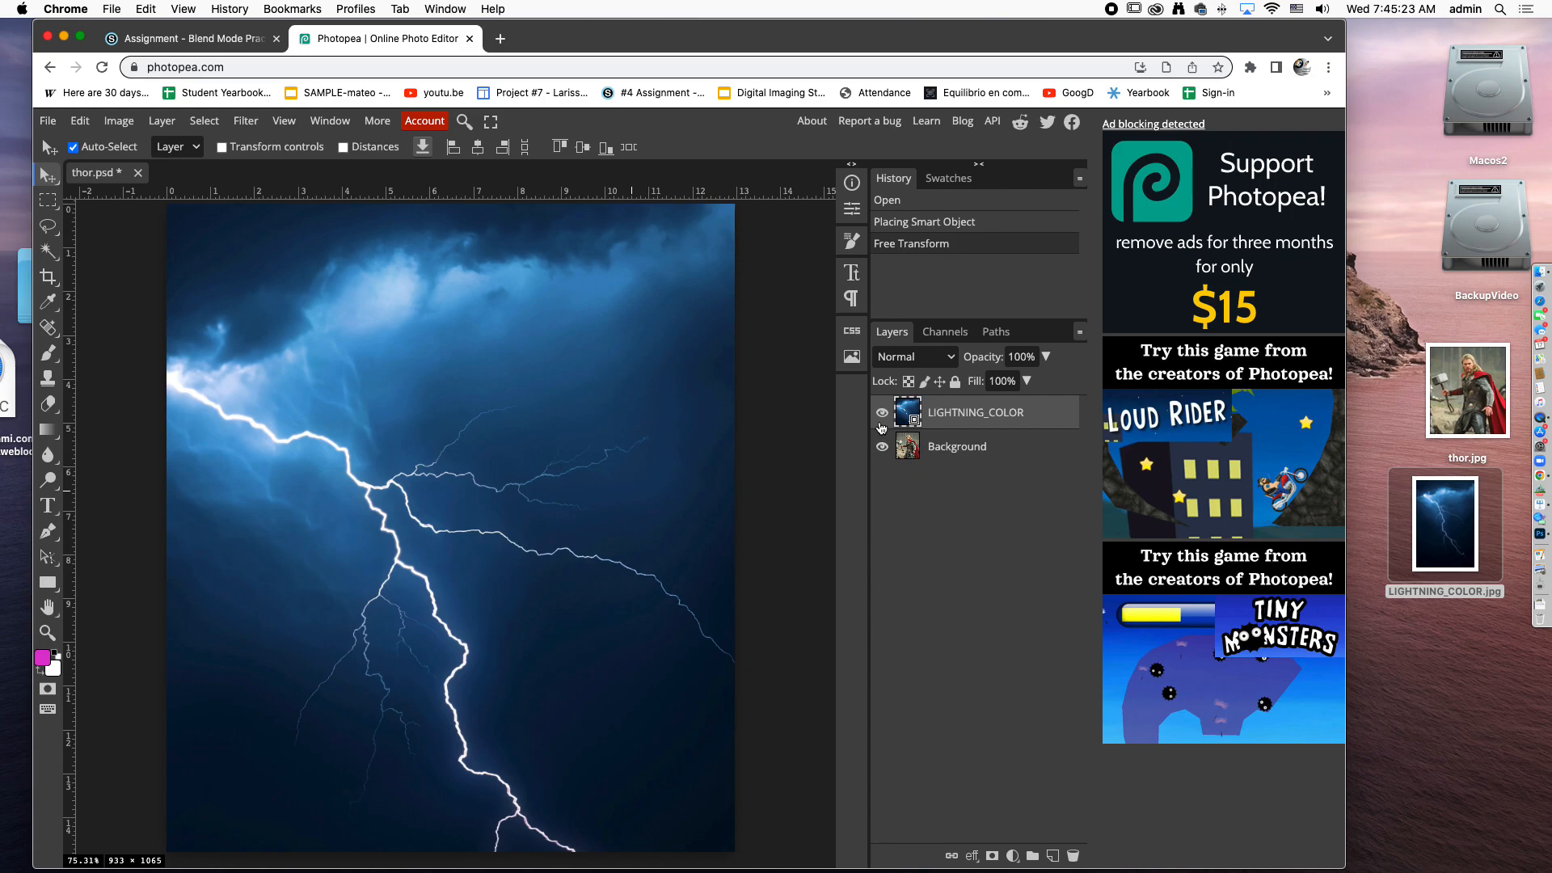
Toggle the LIGHTNING_COLOR layer off and on, try an opacity of about 56%, and restore it to 100%
{"action": "left_click", "coordinate": [882, 413]}
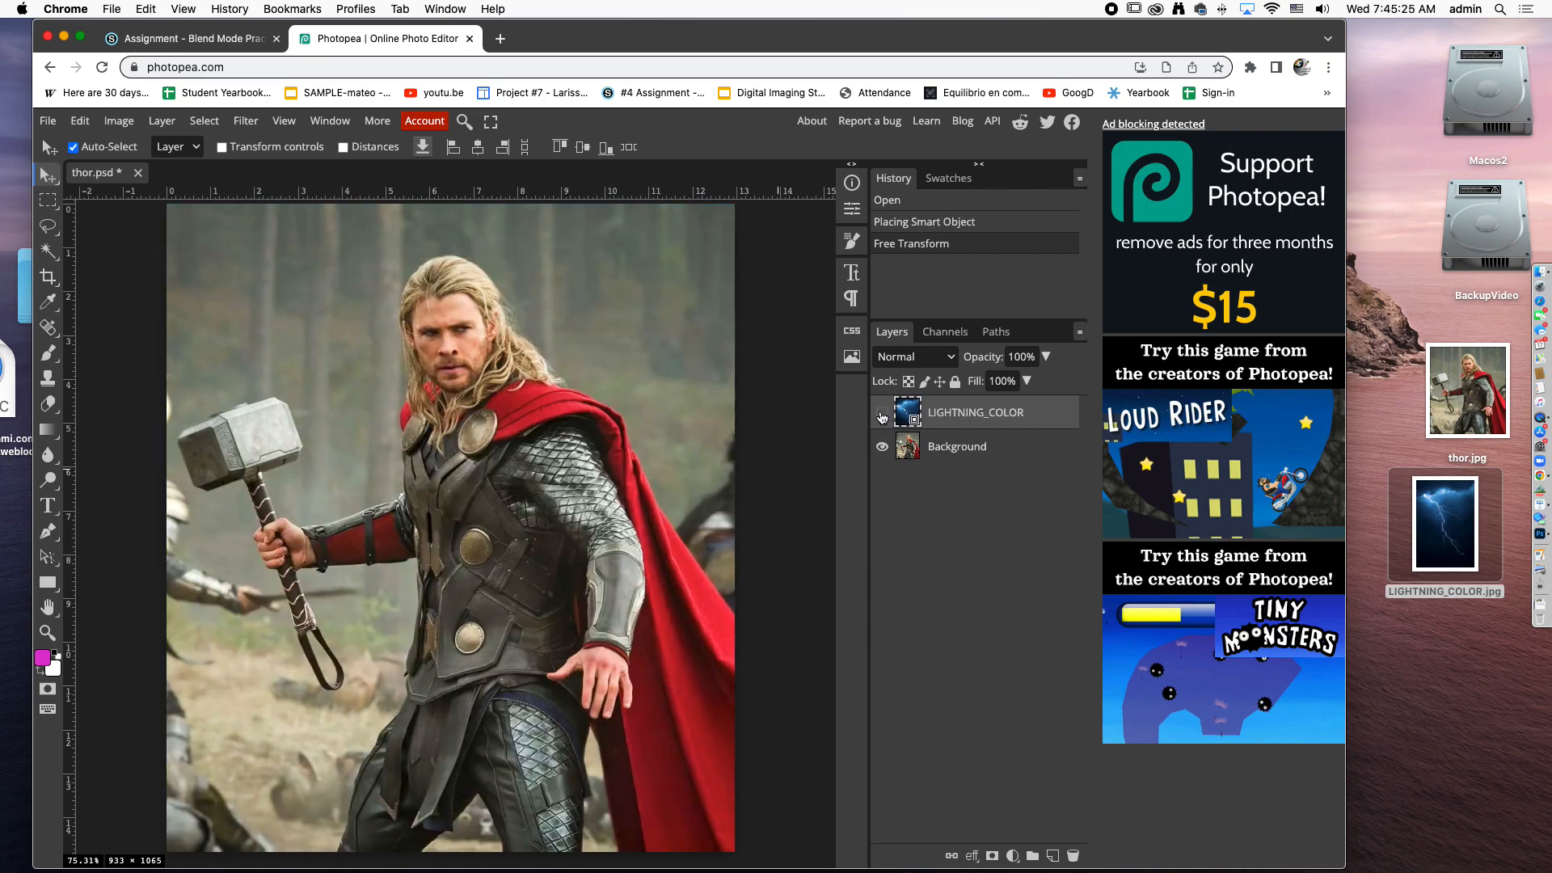
{"action": "left_click", "coordinate": [882, 413]}
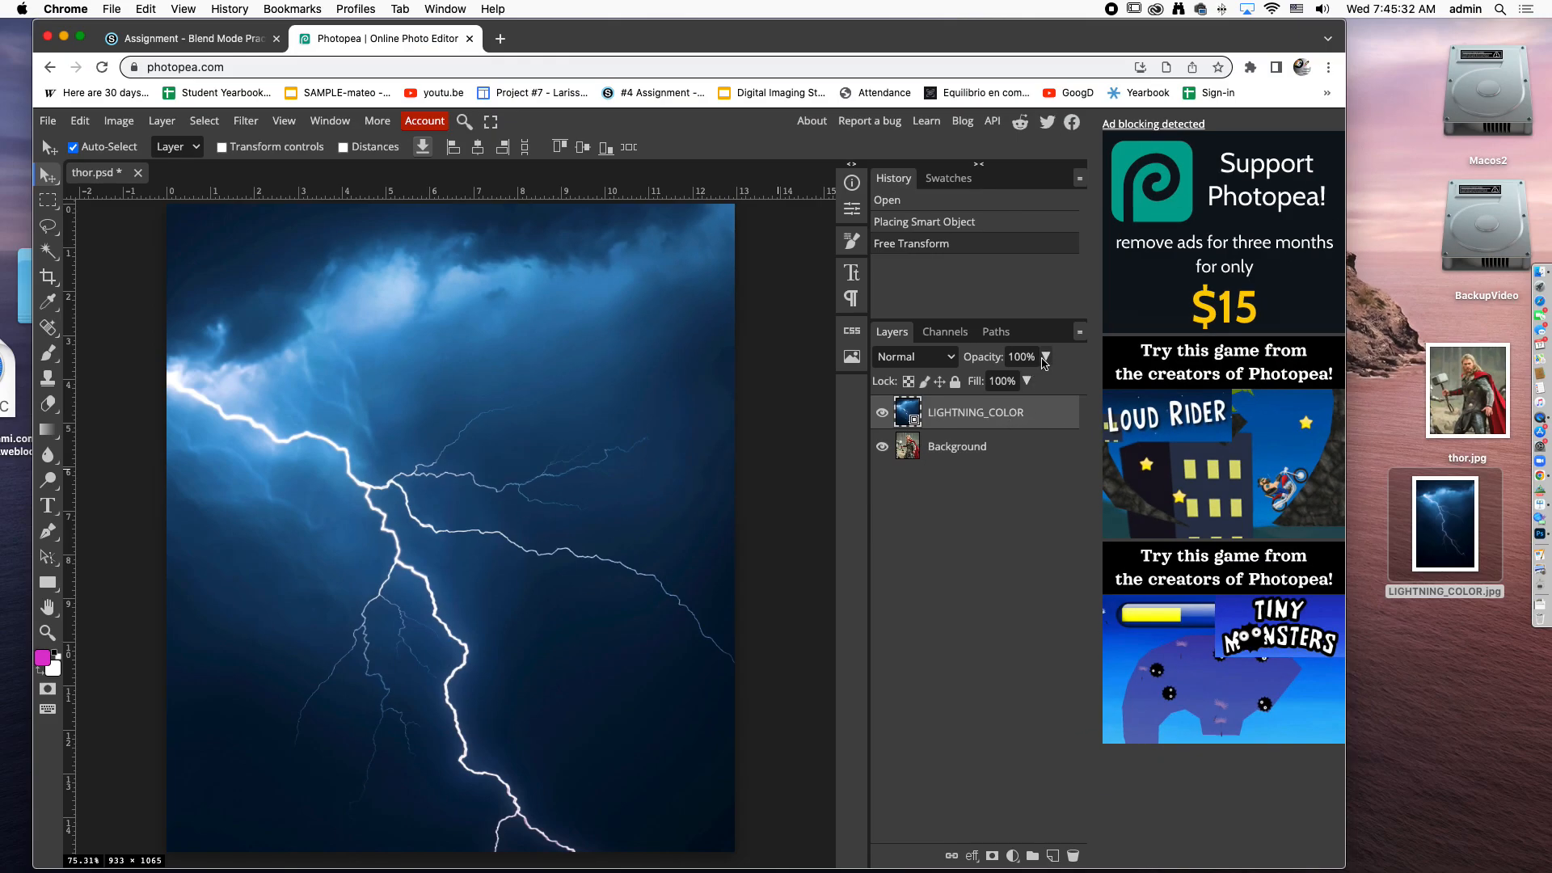
{"action": "left_click", "coordinate": [1046, 356]}
{"action": "left_click_drag", "start_coordinate": [1048, 382], "coordinate": [1016, 386]}
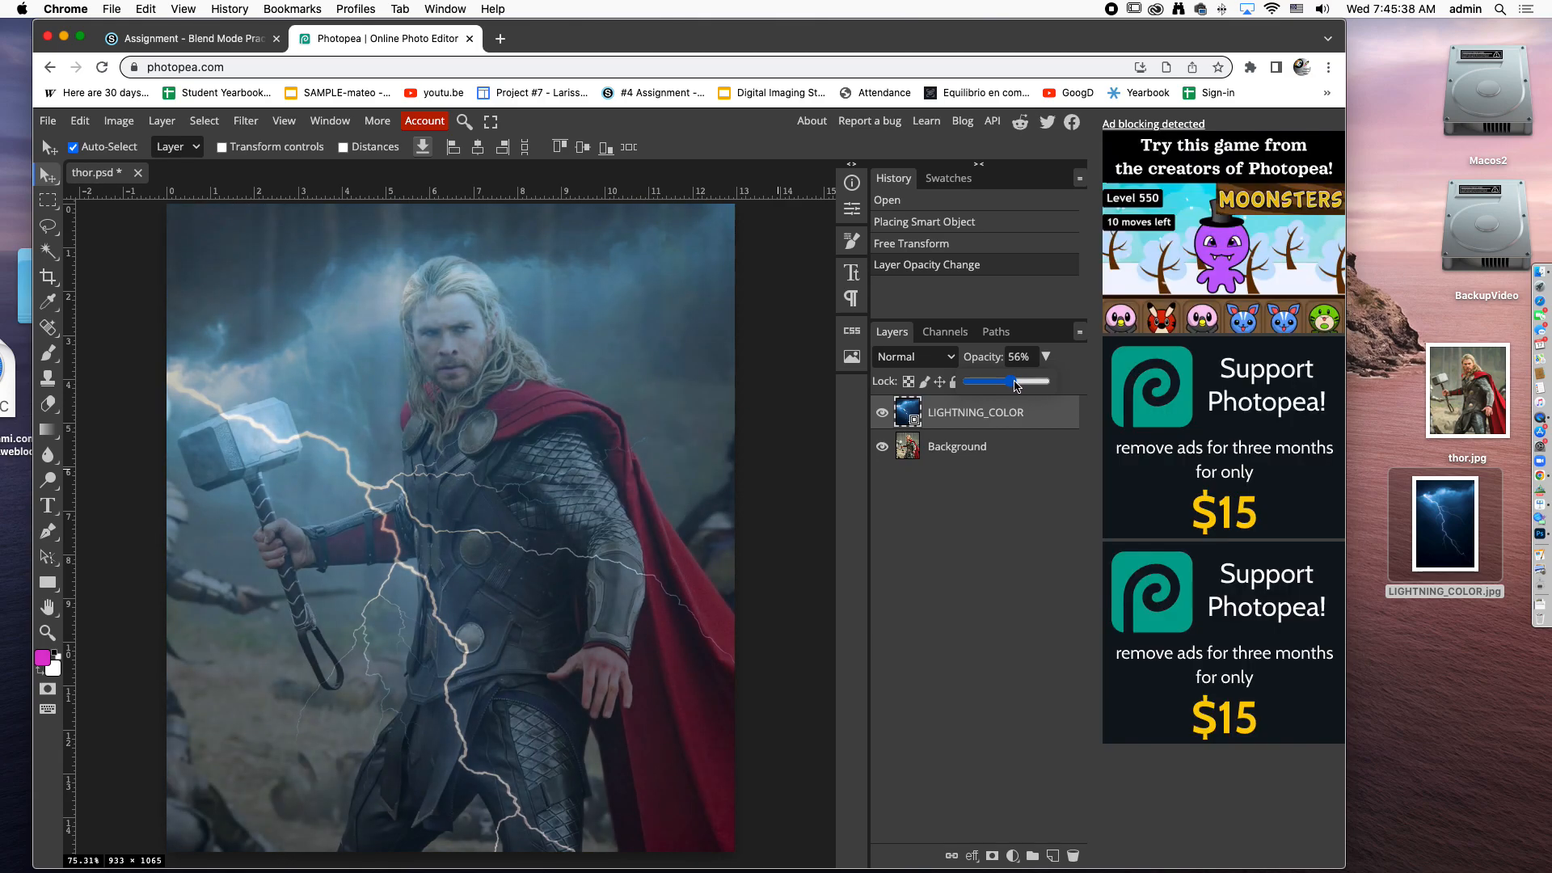
{"action": "left_click_drag", "start_coordinate": [1017, 386], "coordinate": [1055, 384]}
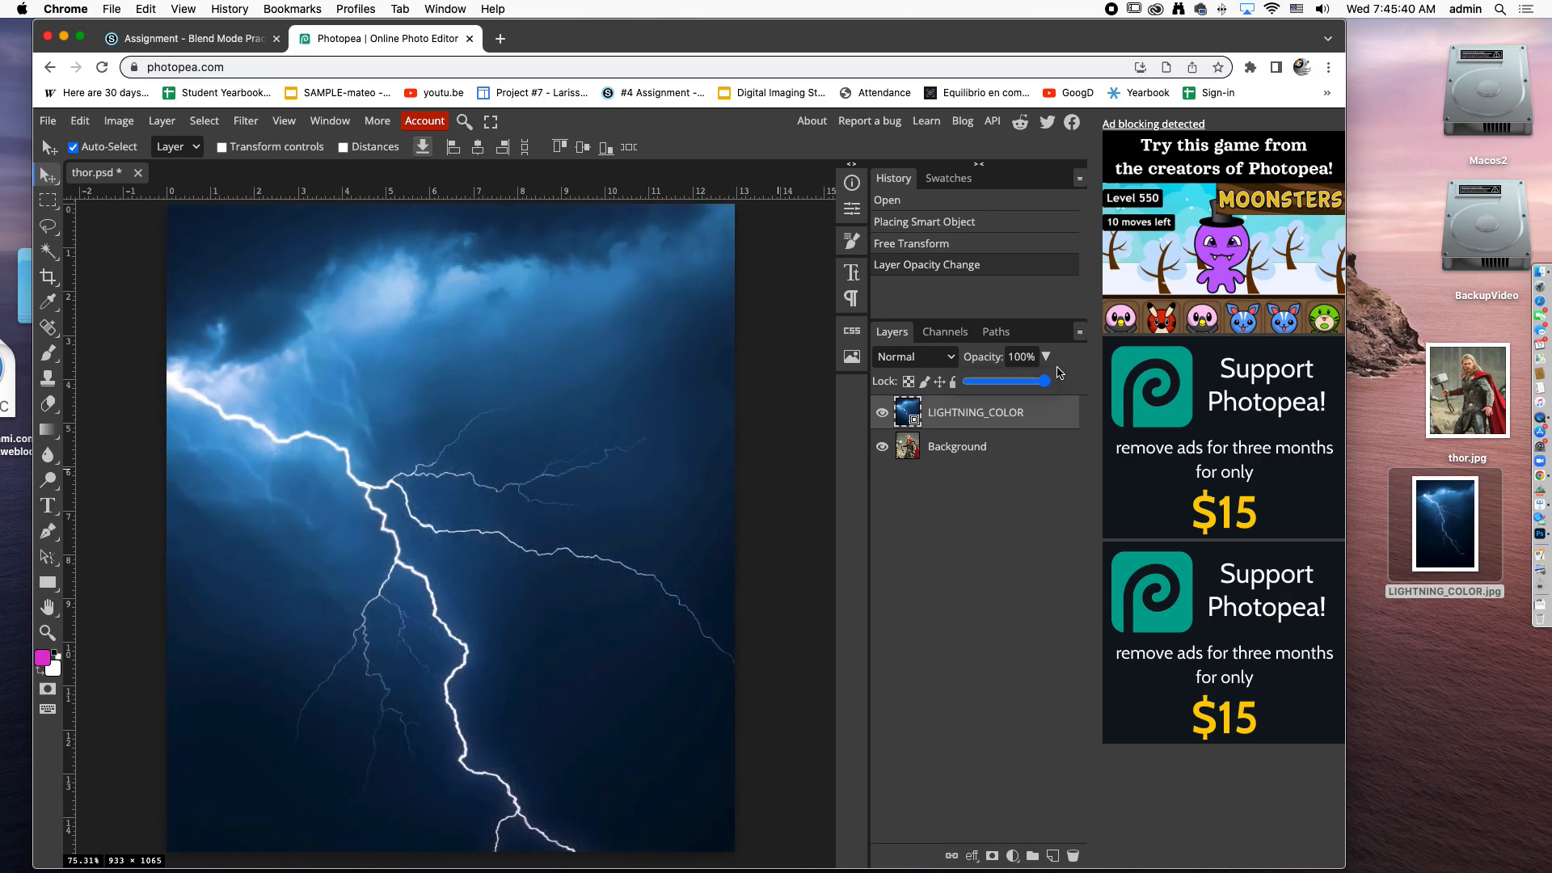
Try the Darken, Multiply, Color Burn, Linear Burn and Darker Color blend modes on the LIGHTNING_COLOR layer
{"action": "left_click", "coordinate": [950, 357]}
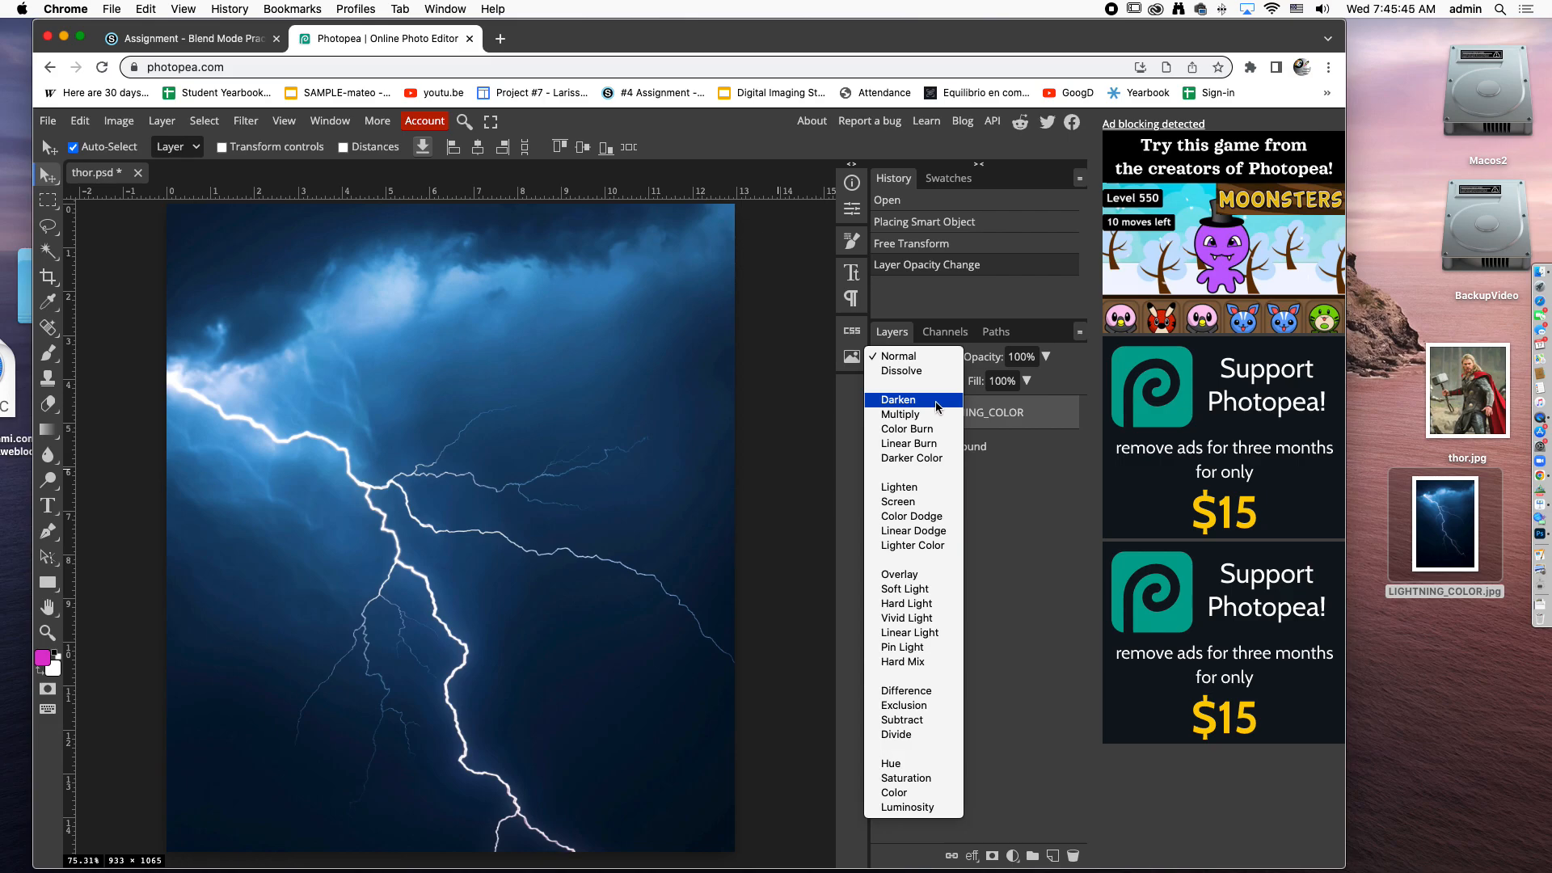
{"action": "left_click", "coordinate": [936, 402]}
{"action": "left_click", "coordinate": [937, 364]}
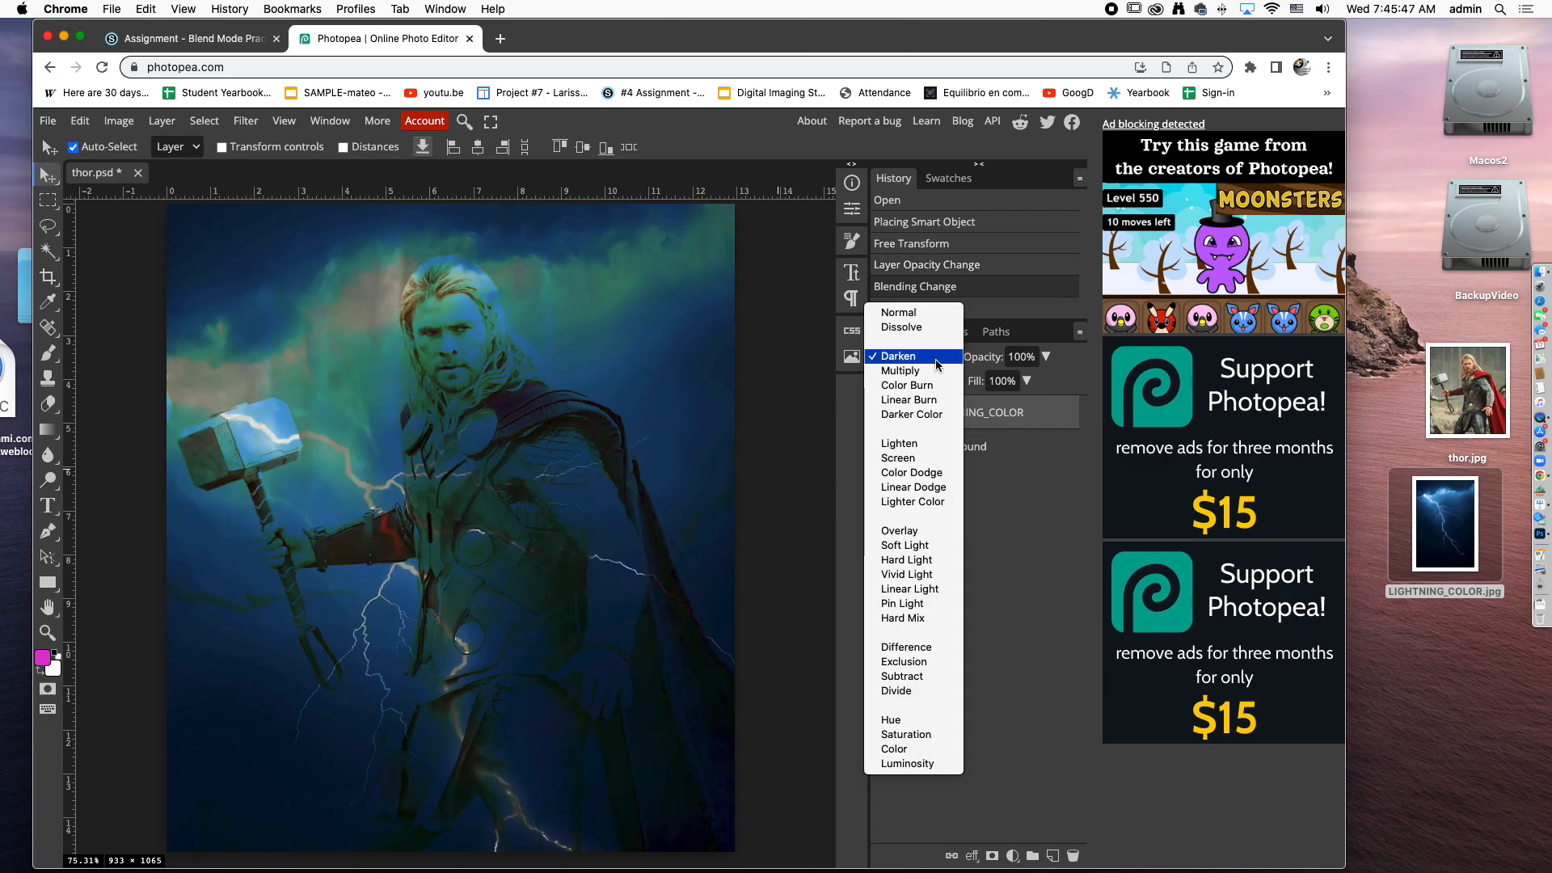
{"action": "left_click", "coordinate": [938, 375]}
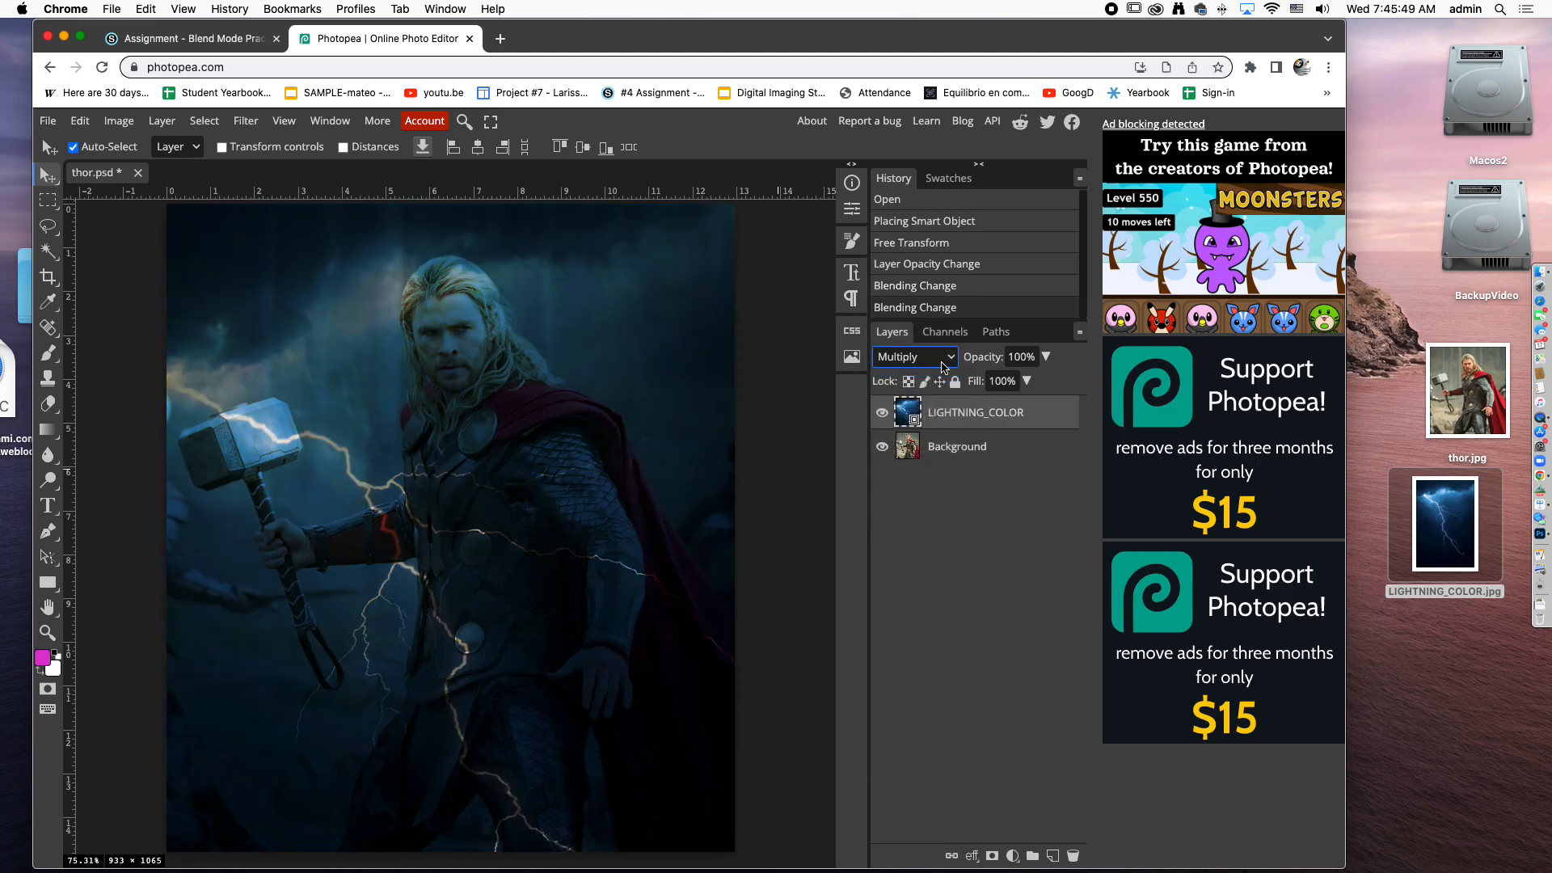
{"action": "left_click", "coordinate": [948, 363]}
{"action": "left_click", "coordinate": [938, 372]}
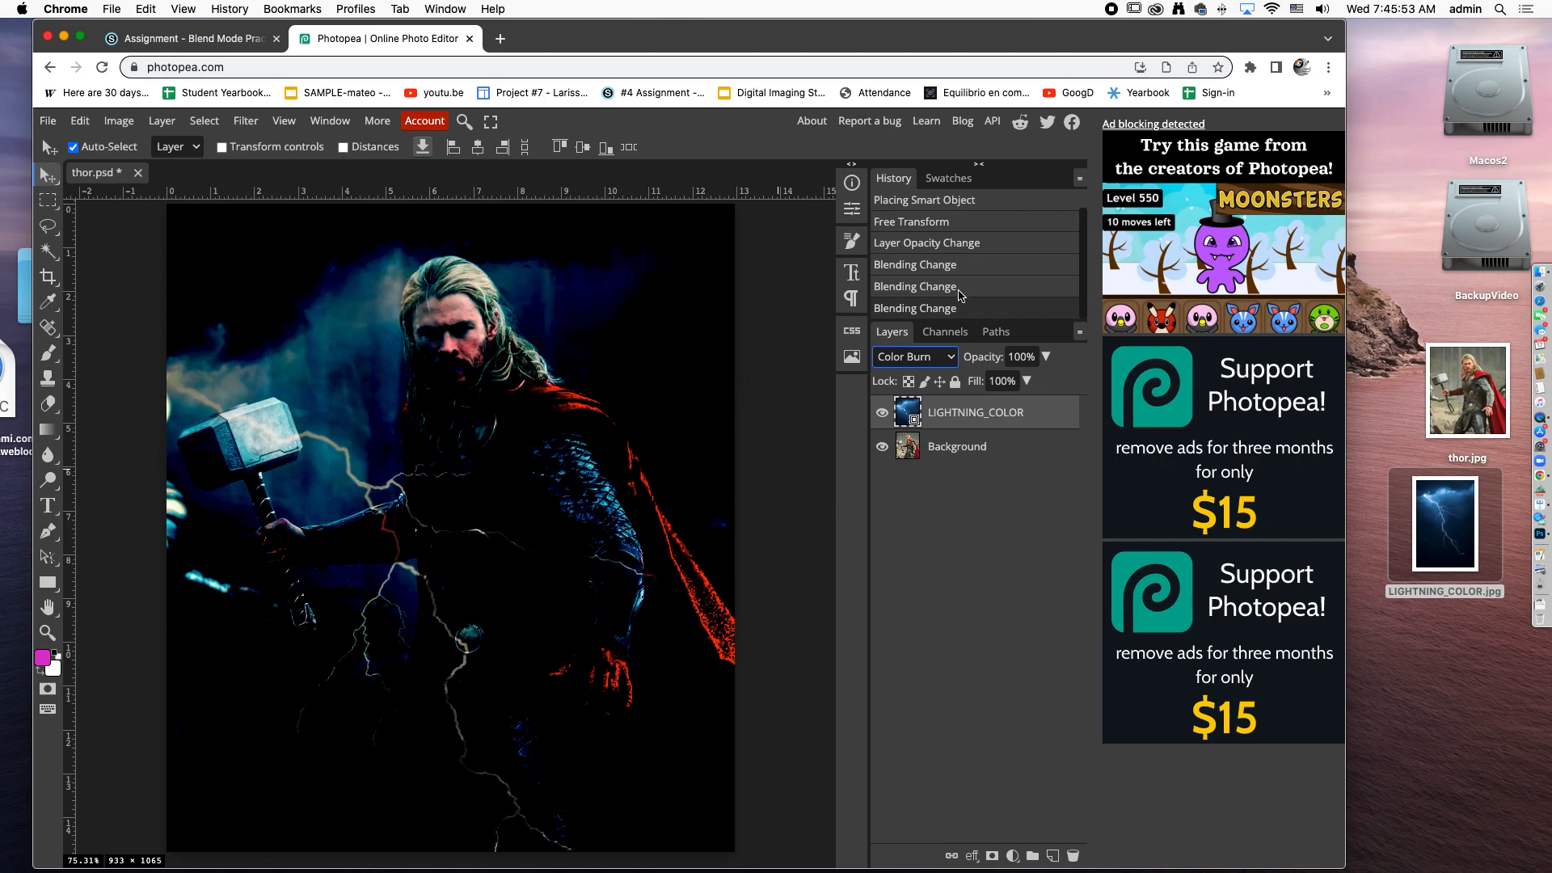
{"action": "left_click", "coordinate": [928, 368]}
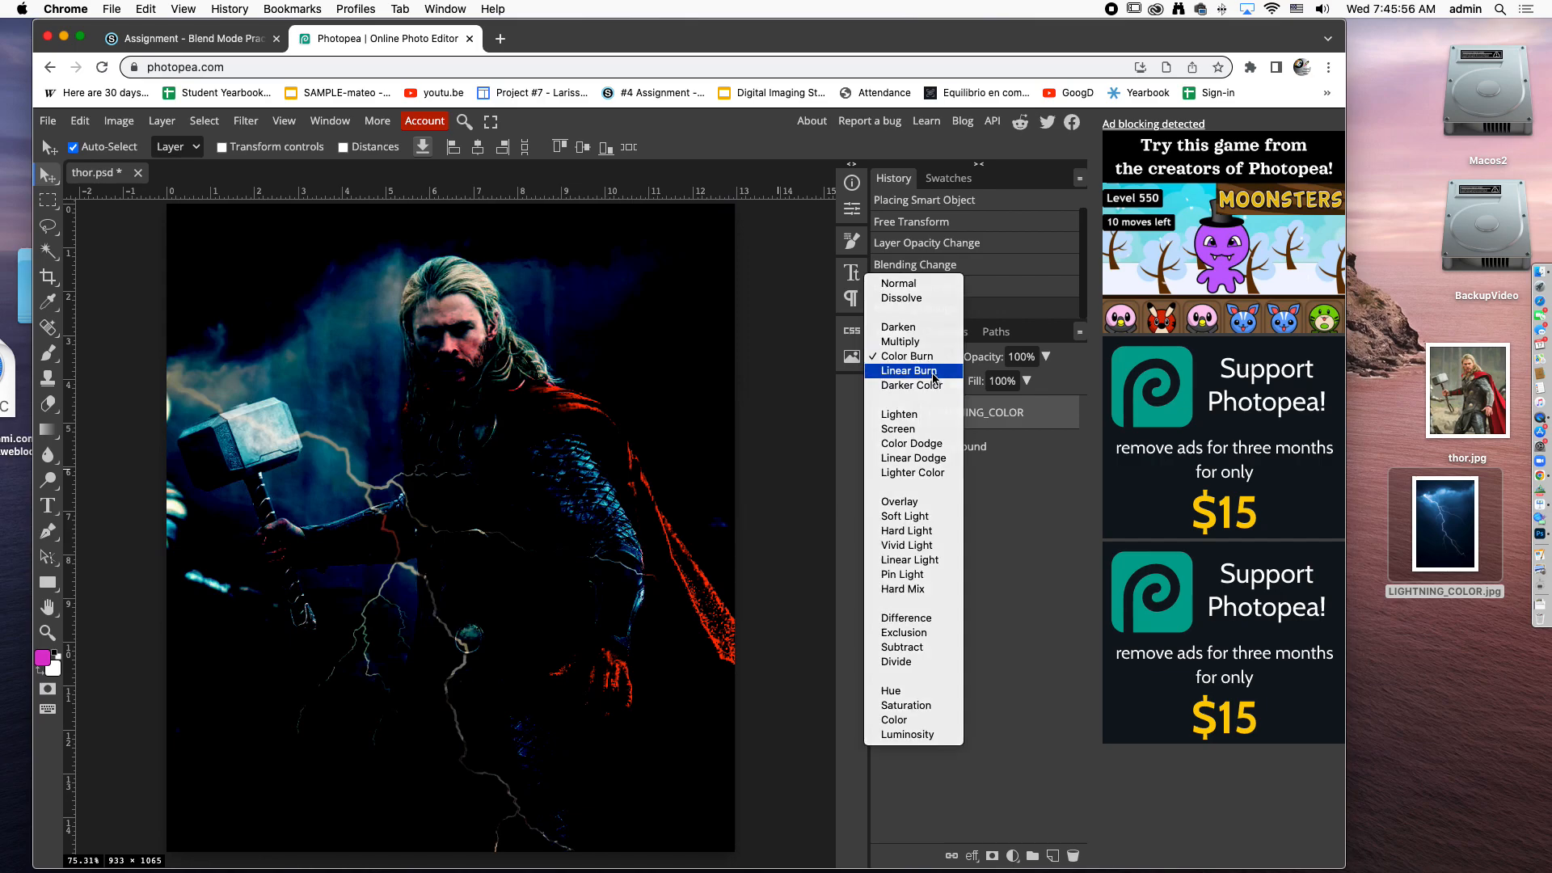
{"action": "left_click", "coordinate": [939, 376]}
{"action": "left_click", "coordinate": [939, 376]}
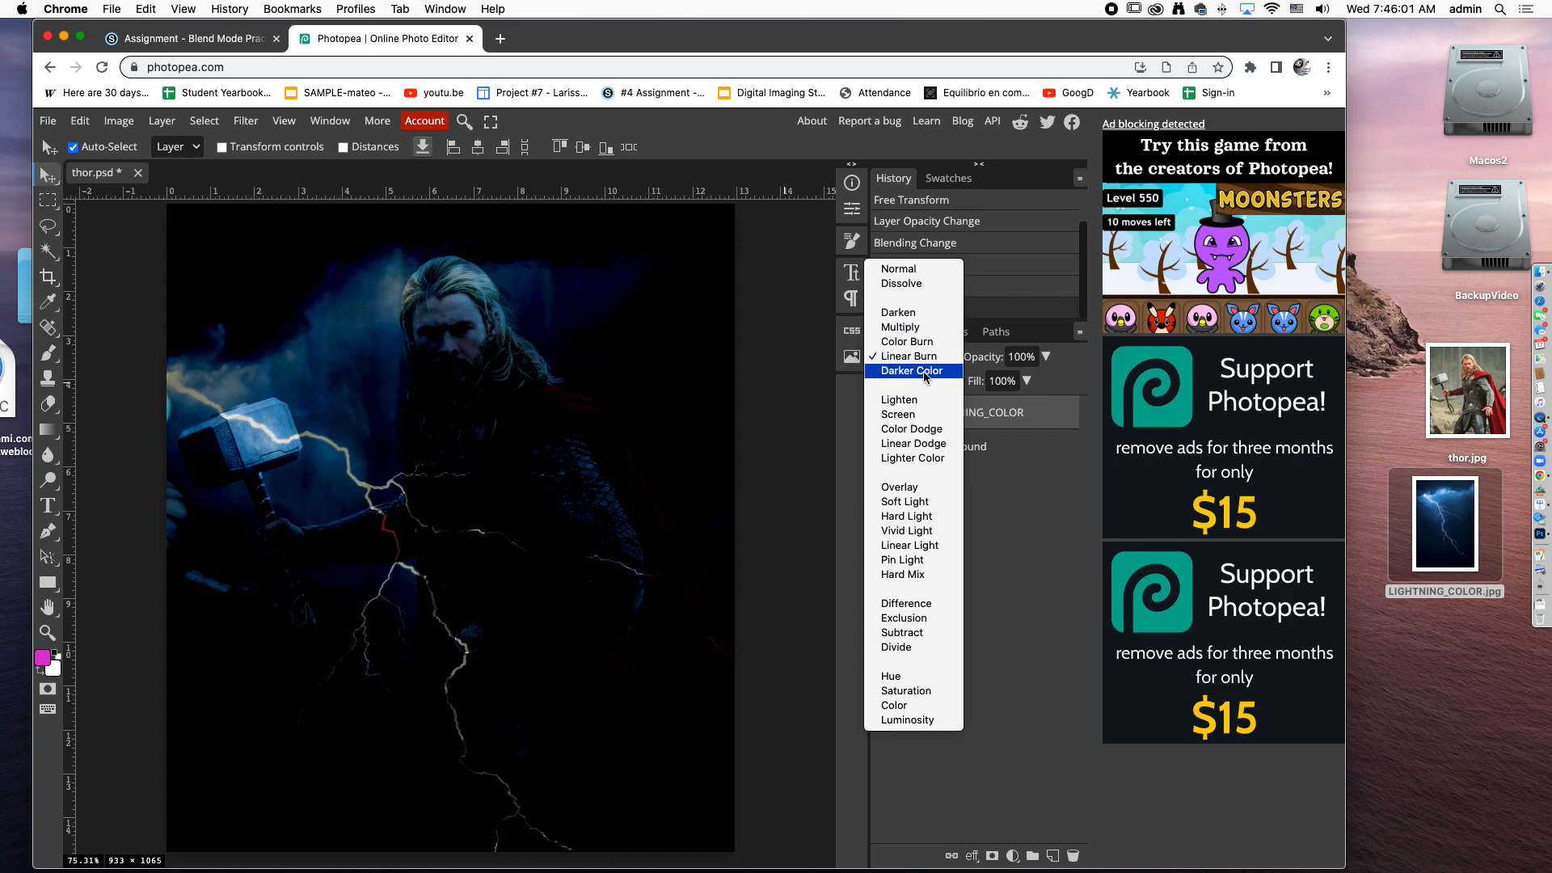
{"action": "left_click", "coordinate": [925, 374]}
Try the Lighten, Screen, Color Dodge, Linear Dodge and Lighter Color blend modes on the LIGHTNING_COLOR layer
{"action": "left_click", "coordinate": [929, 360]}
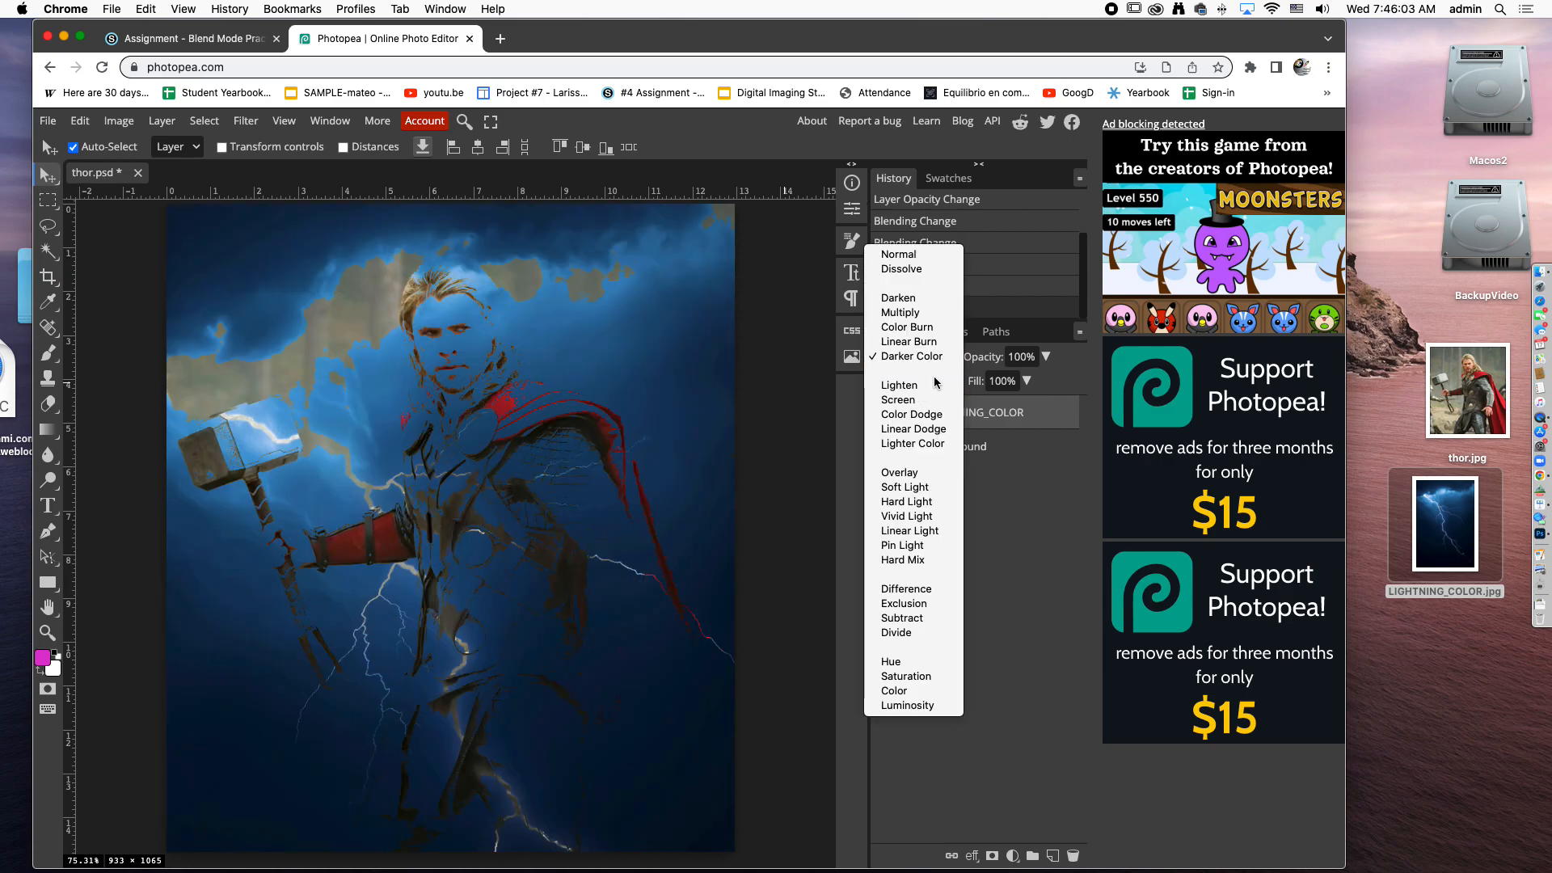
{"action": "left_click", "coordinate": [933, 385]}
{"action": "left_click", "coordinate": [940, 363]}
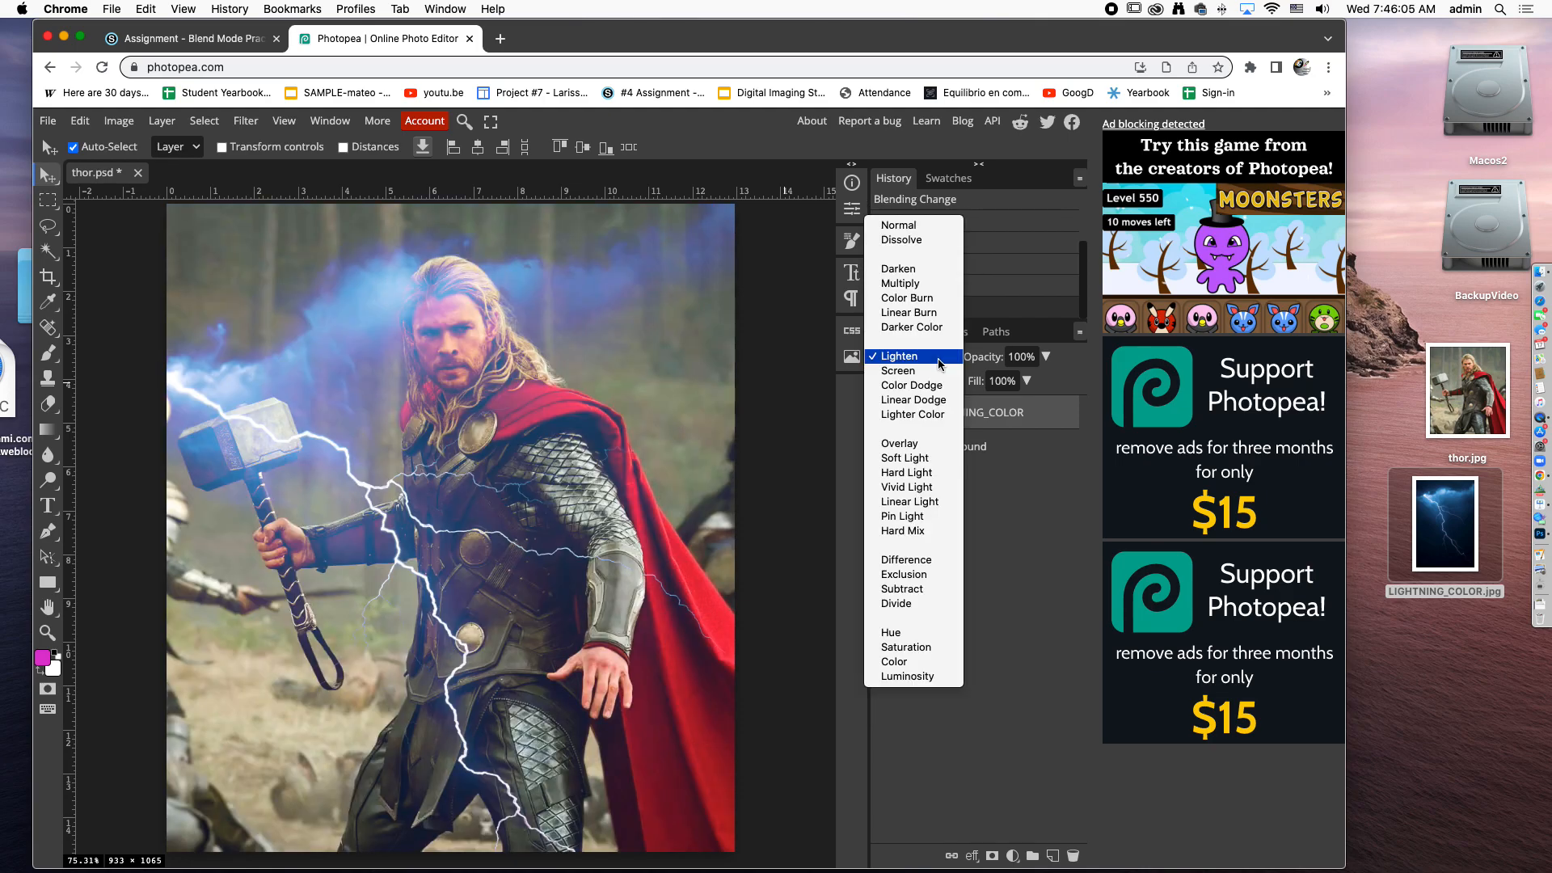
{"action": "left_click", "coordinate": [940, 376]}
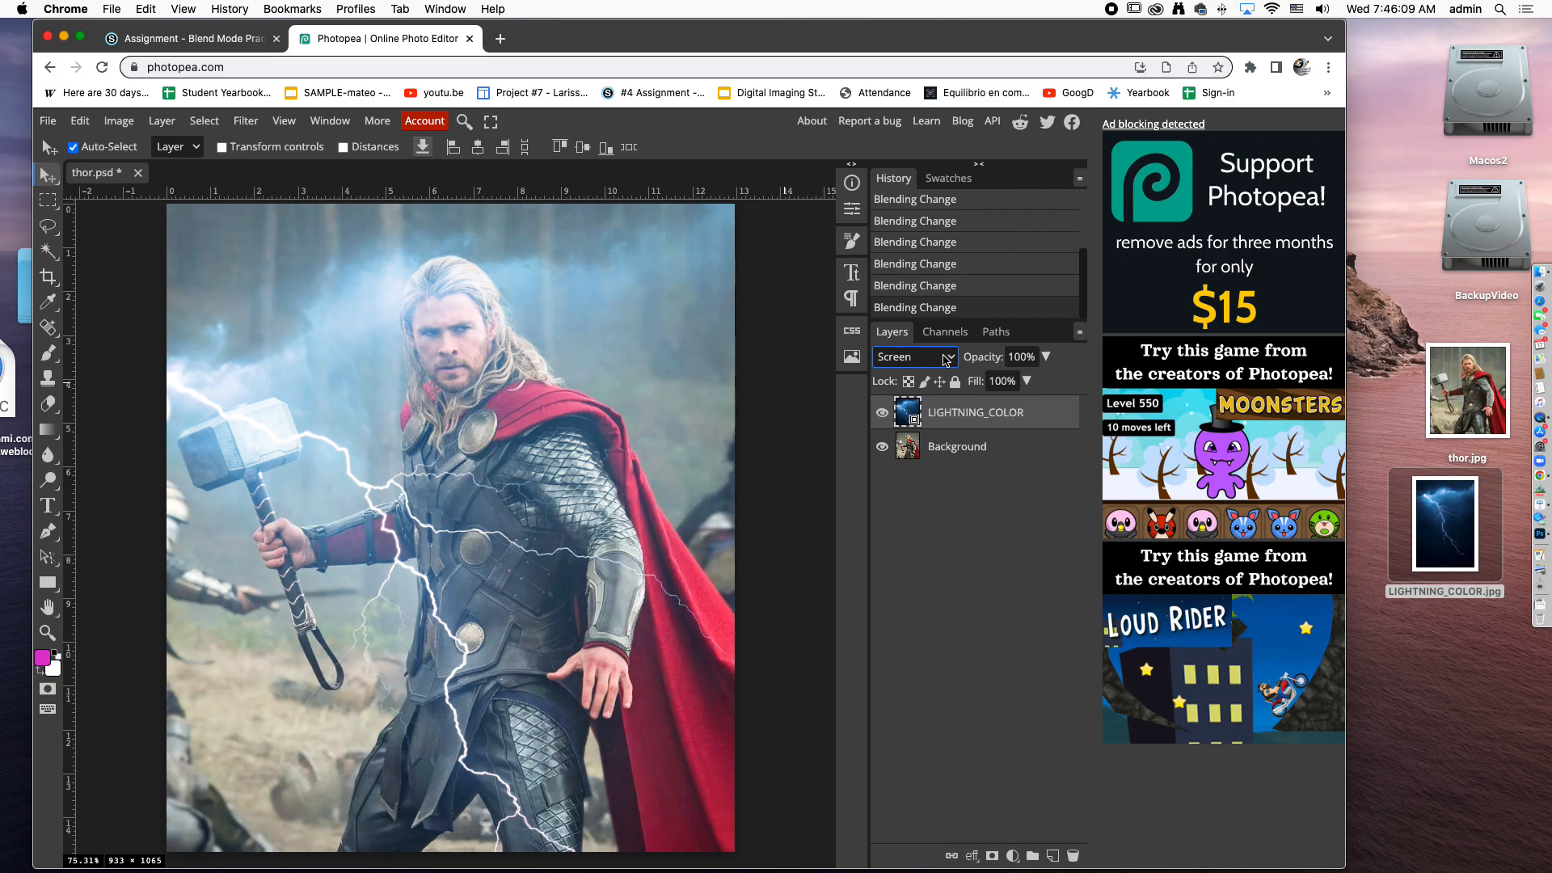
{"action": "left_click", "coordinate": [945, 360]}
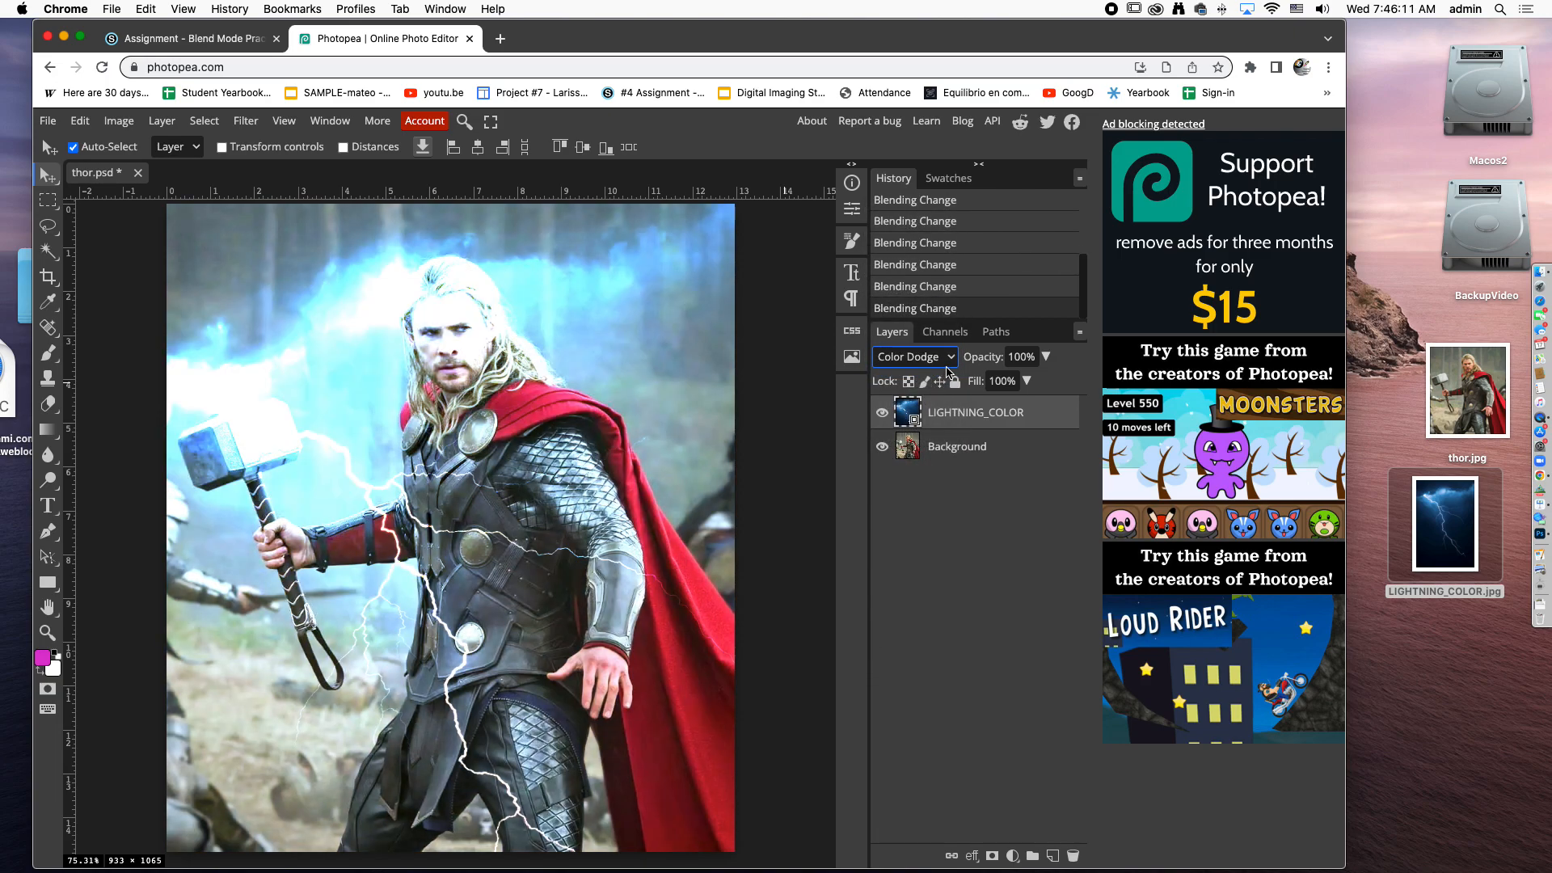
{"action": "left_click", "coordinate": [946, 372]}
{"action": "left_click", "coordinate": [946, 373]}
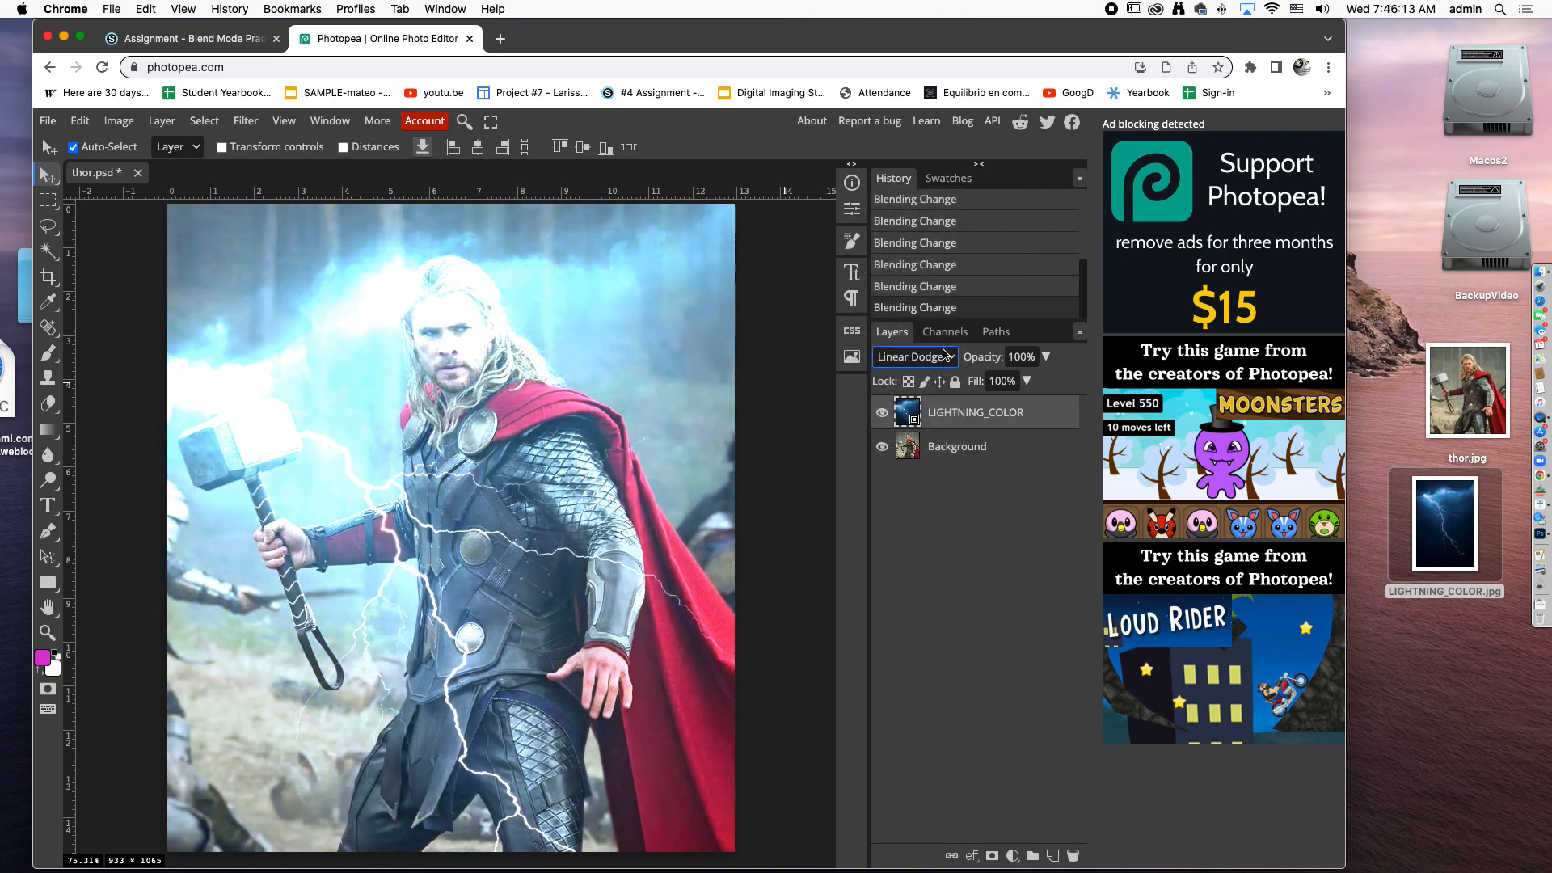
{"action": "left_click", "coordinate": [947, 361]}
{"action": "left_click", "coordinate": [943, 378]}
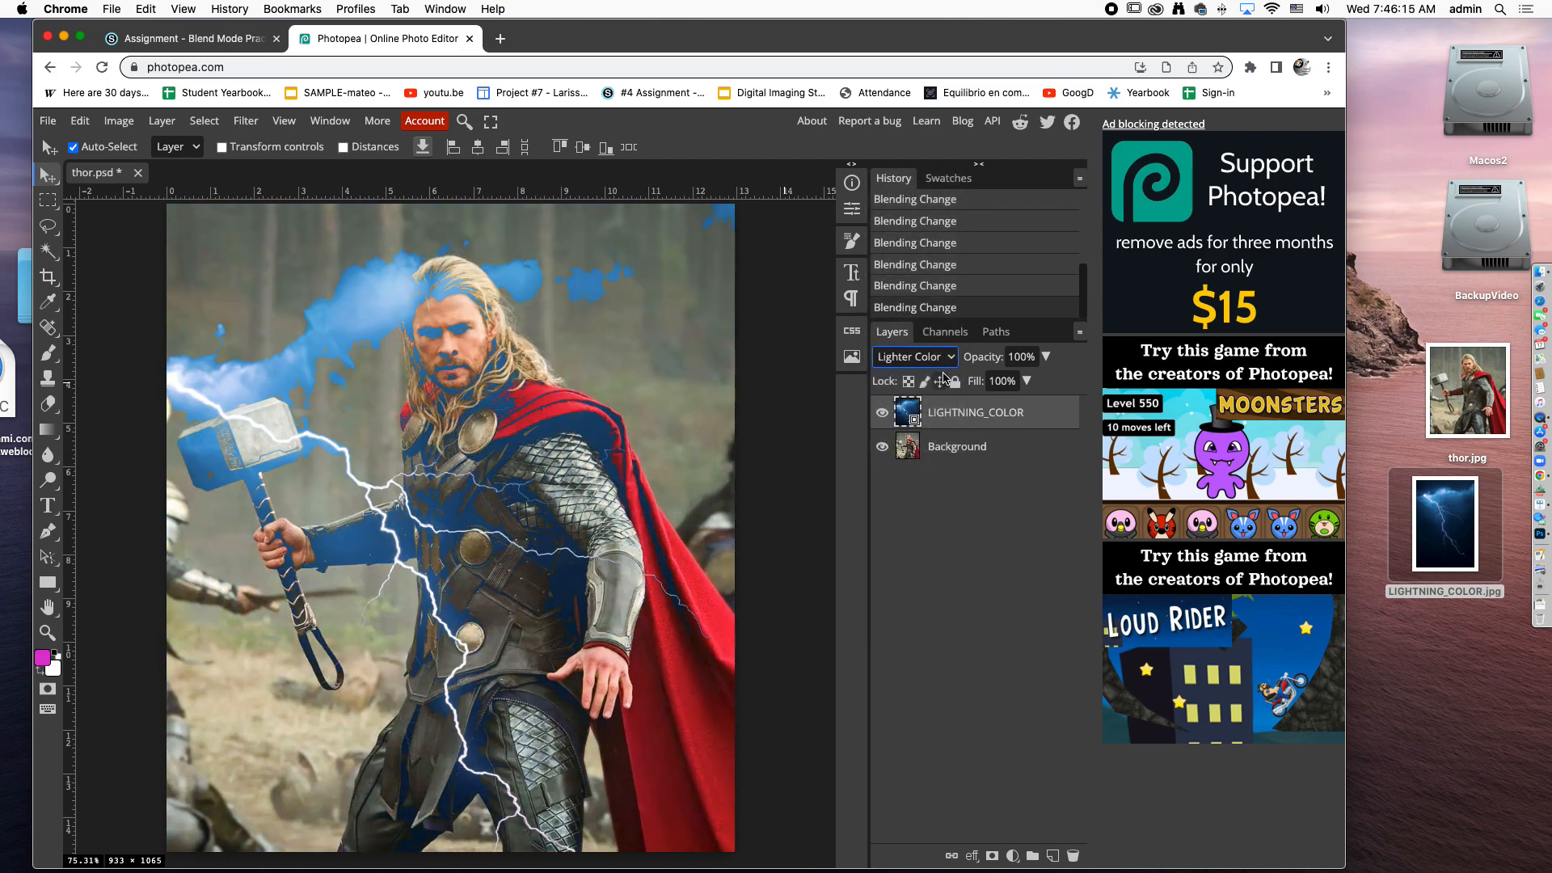
Set the LIGHTNING_COLOR layer's blend mode to Overlay and toggle its visibility off and on to compare
{"action": "left_click", "coordinate": [949, 360]}
{"action": "left_click", "coordinate": [944, 388]}
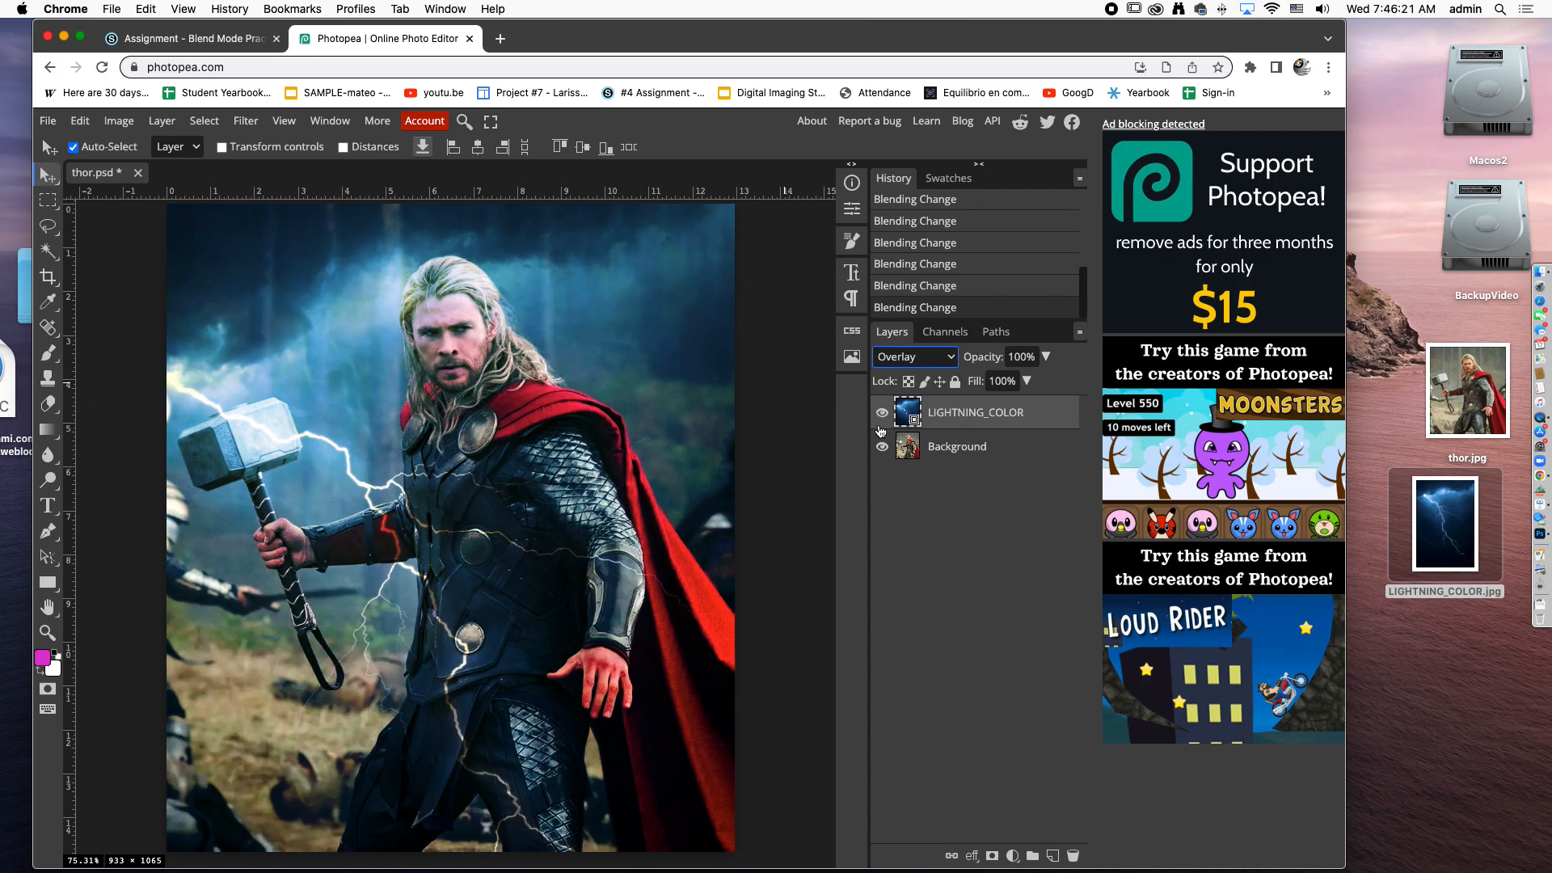
{"action": "left_click", "coordinate": [883, 416]}
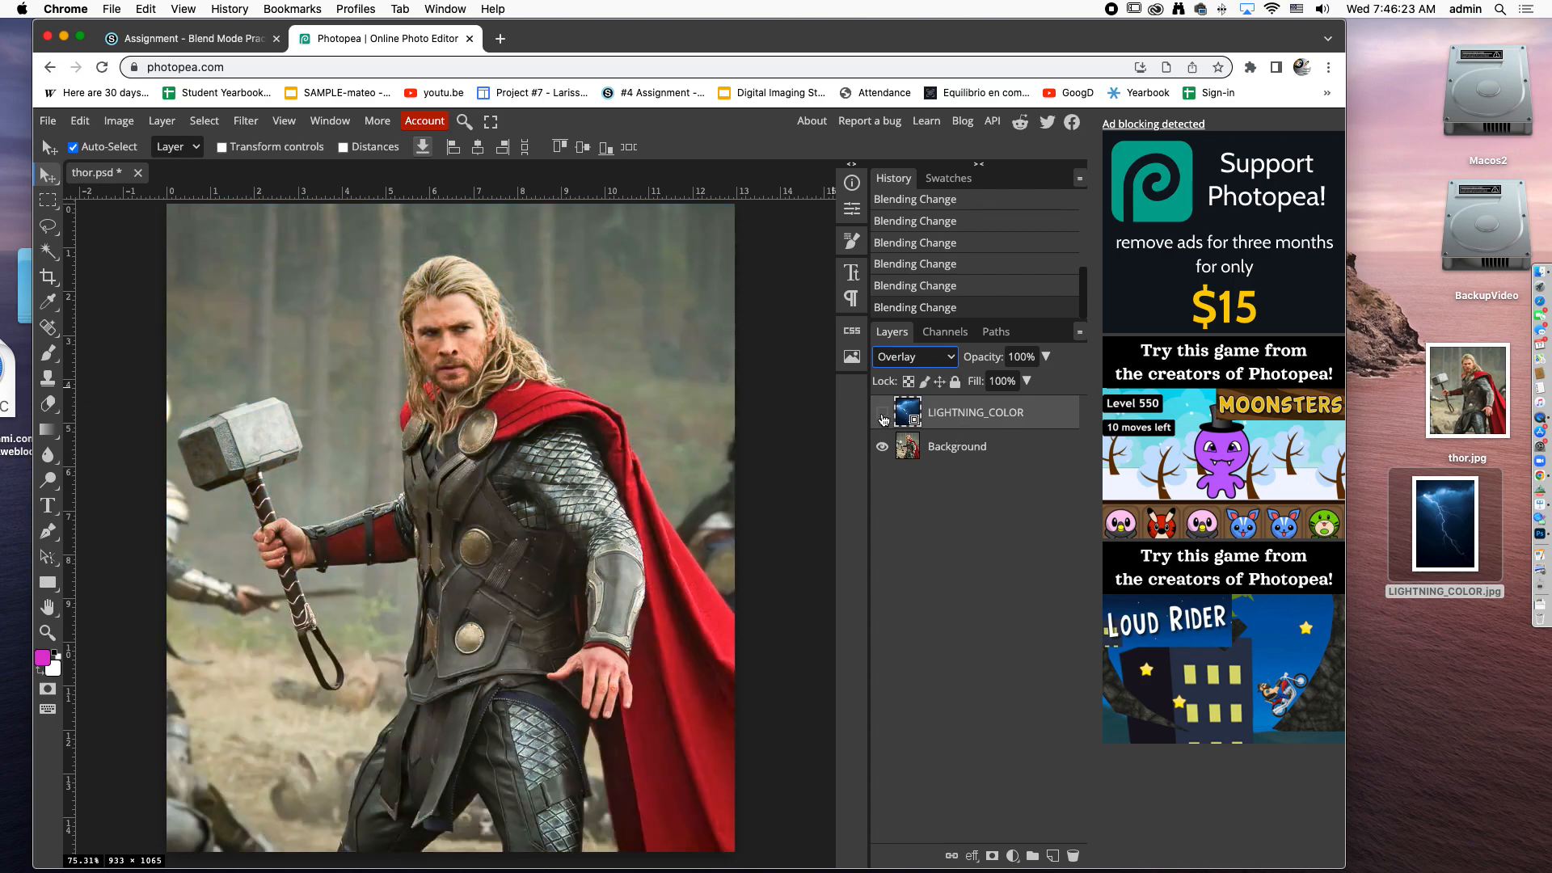
{"action": "left_click", "coordinate": [883, 417]}
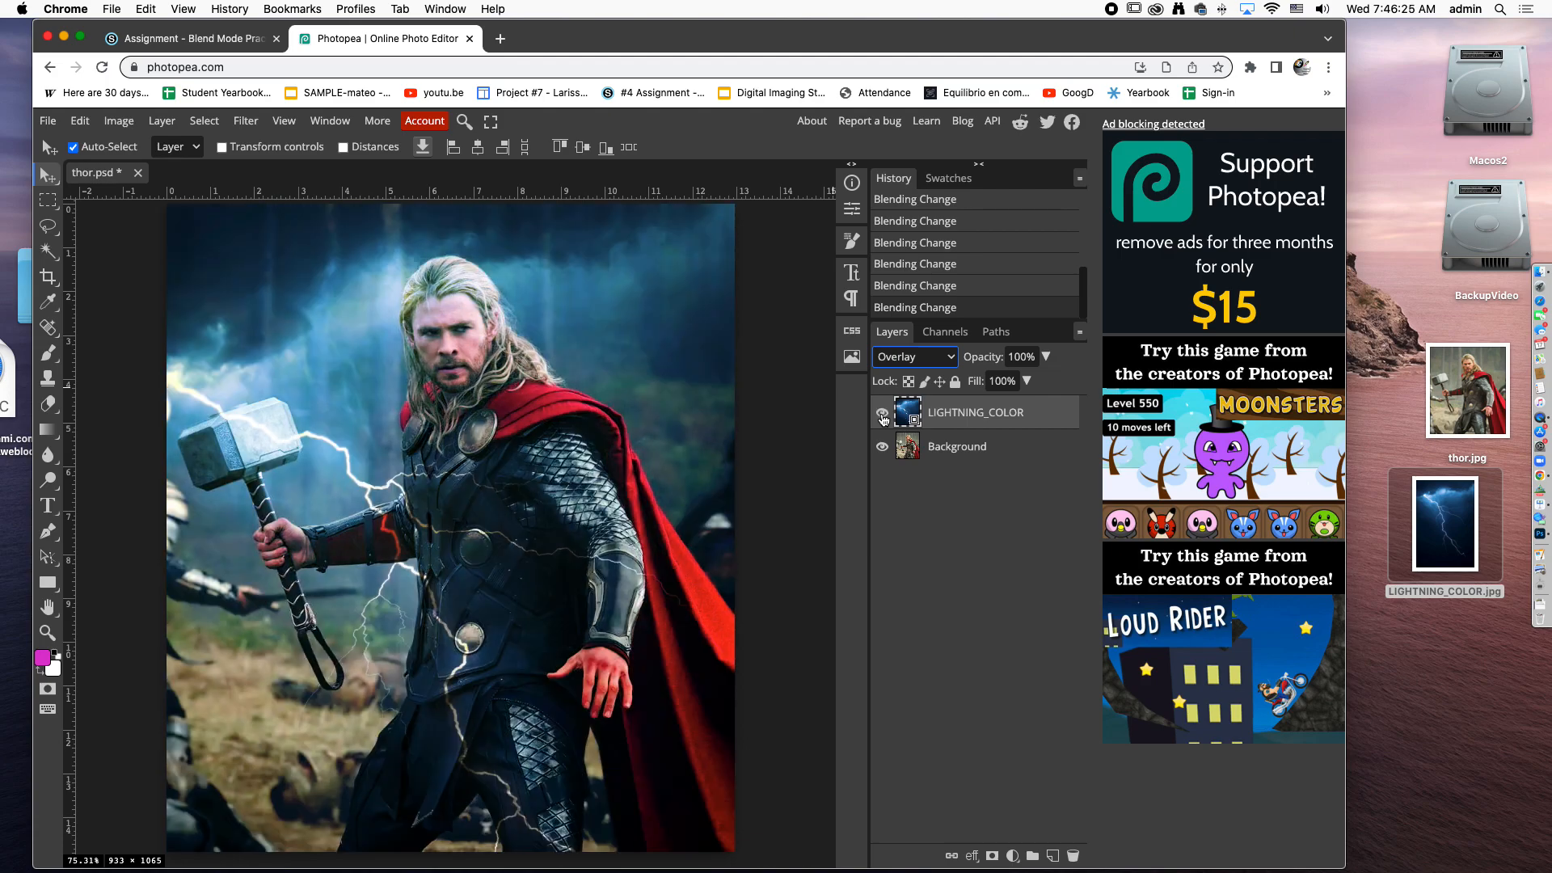
Reposition the LIGHTNING_COLOR layer slightly so the bolt crosses the hammer
{"action": "left_click_drag", "start_coordinate": [380, 361], "coordinate": [372, 372]}
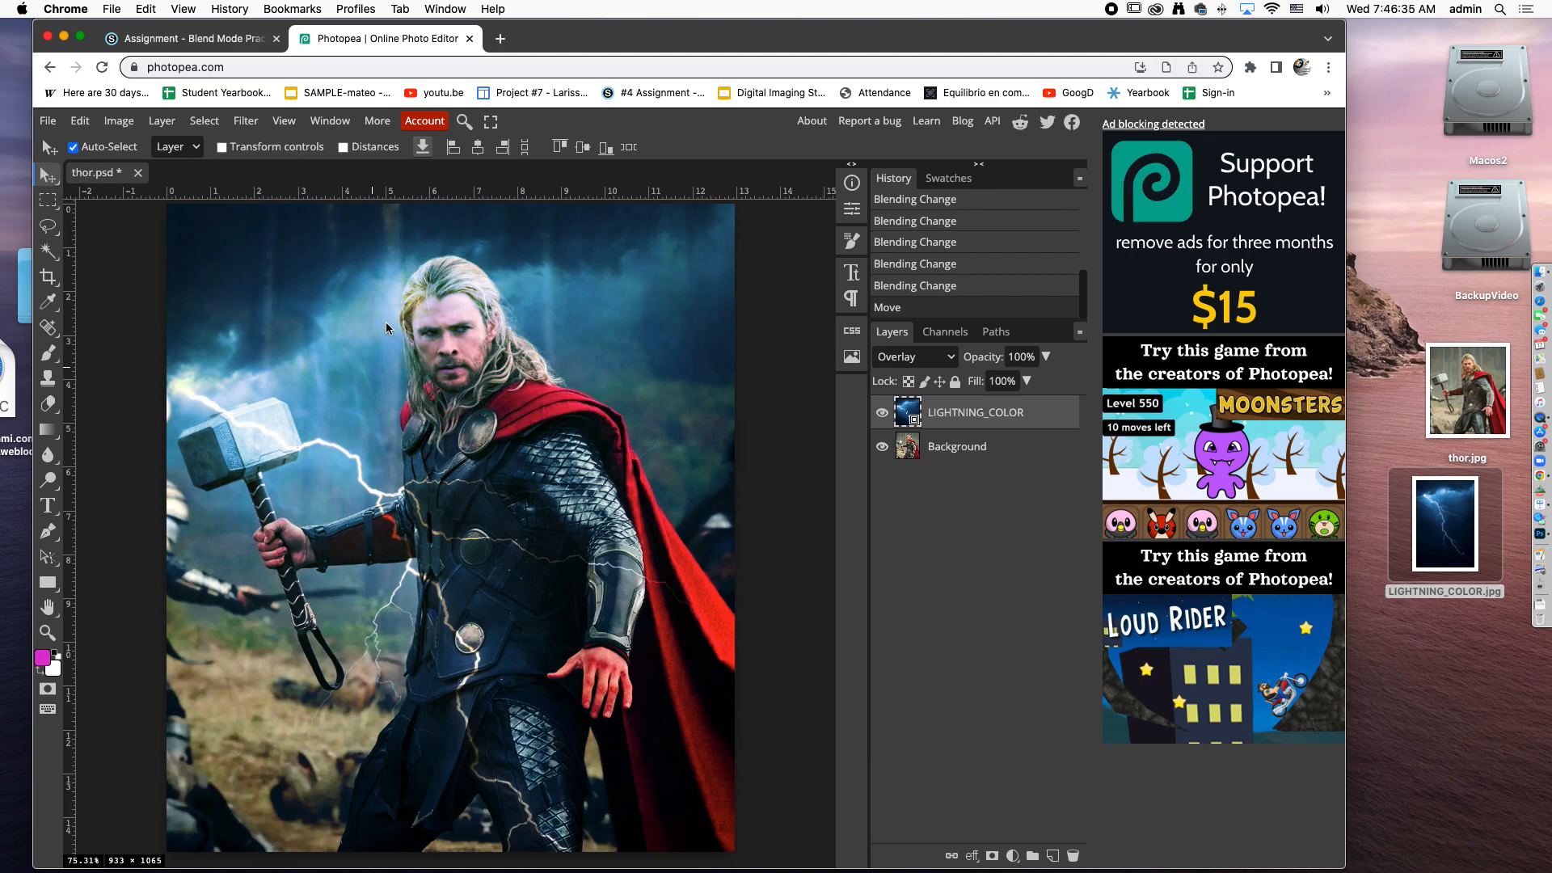
{"action": "left_click_drag", "start_coordinate": [510, 358], "coordinate": [470, 342]}
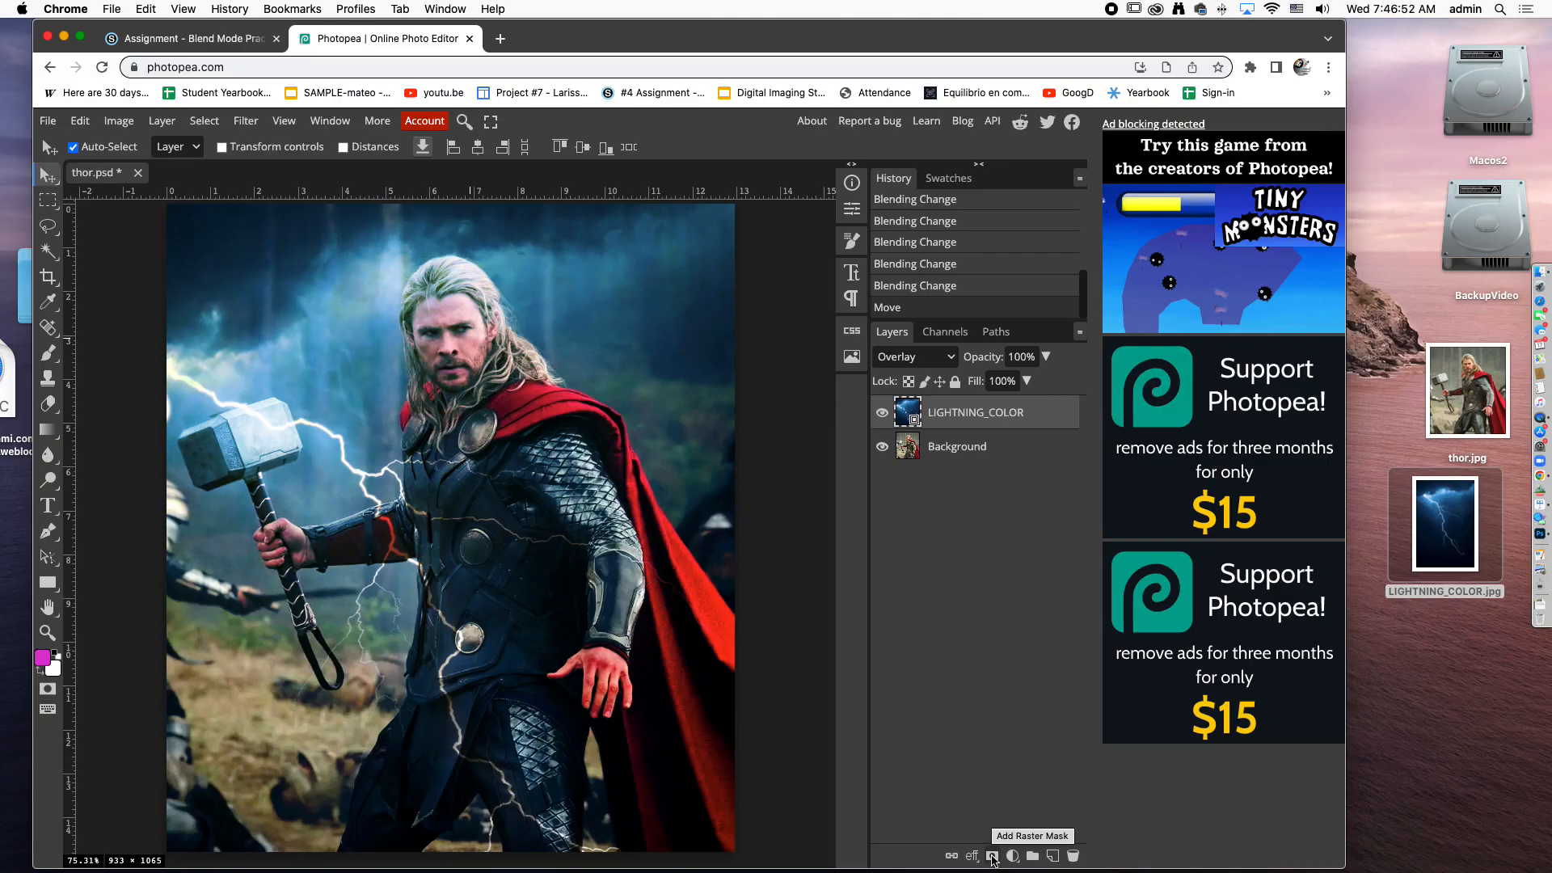
Add a raster mask to the LIGHTNING_COLOR layer and prepare a 100 px brush with black as the foreground color
{"action": "left_click", "coordinate": [993, 857]}
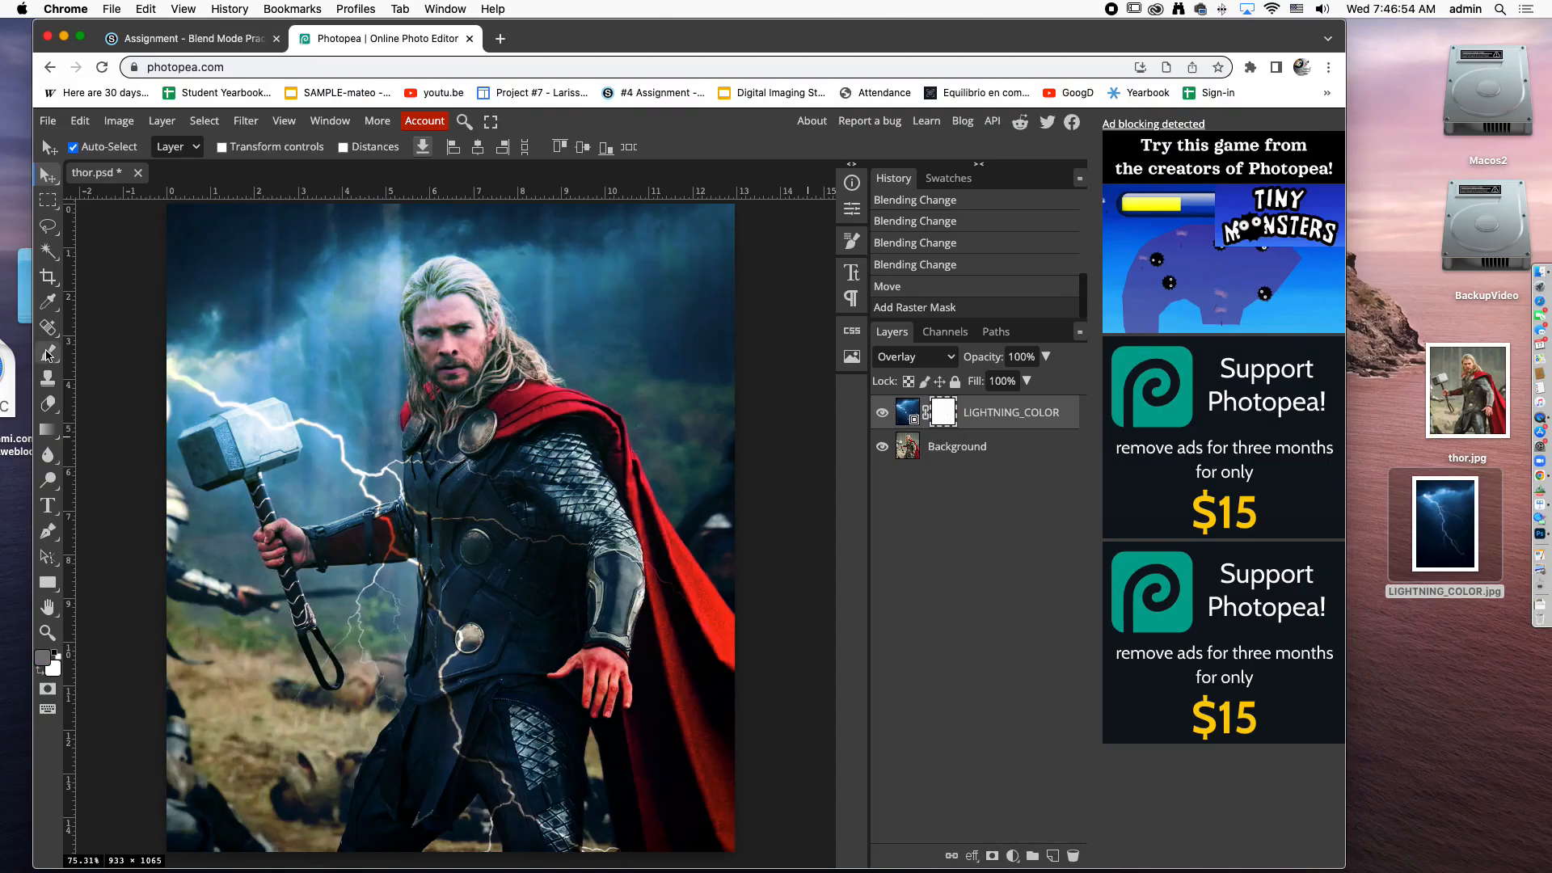
{"action": "left_click", "coordinate": [50, 354]}
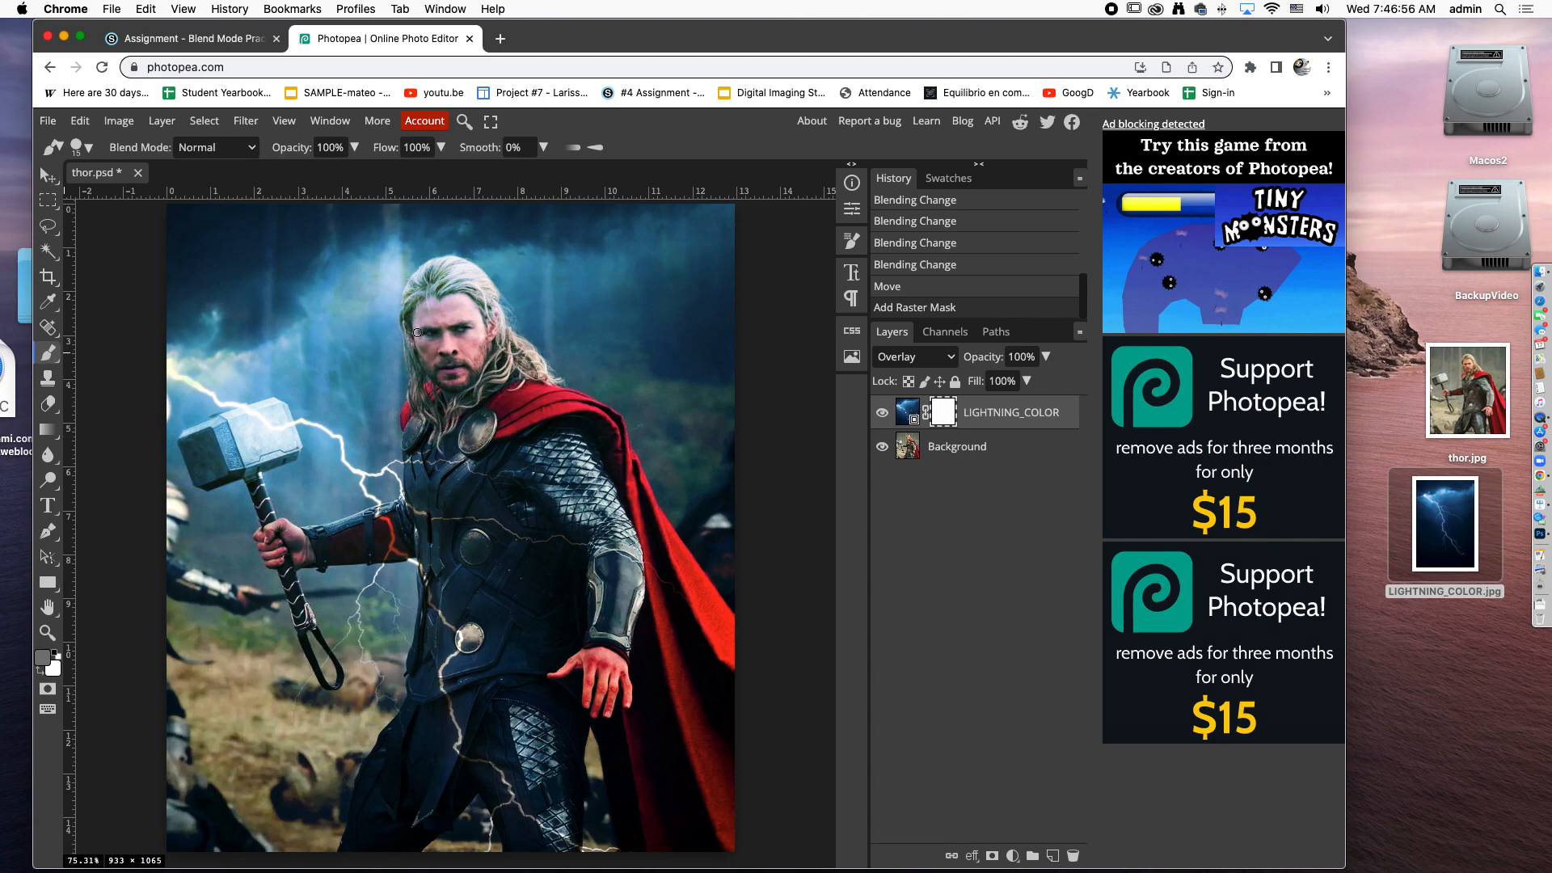
{"action": "key", "text": "bracketright"}
{"action": "key", "text": "bracketright"}
{"action": "key", "text": "bracketright"}
{"action": "key", "text": "d"}
{"action": "key", "text": "x"}
Try a black brush stroke over Thor's face on the layer mask, and undo it
{"action": "mouse_move", "coordinate": [449, 340]}
{"action": "left_mouse_down"}
{"action": "mouse_move", "coordinate": [420, 339]}
{"action": "mouse_move", "coordinate": [449, 358]}
{"action": "left_mouse_up"}
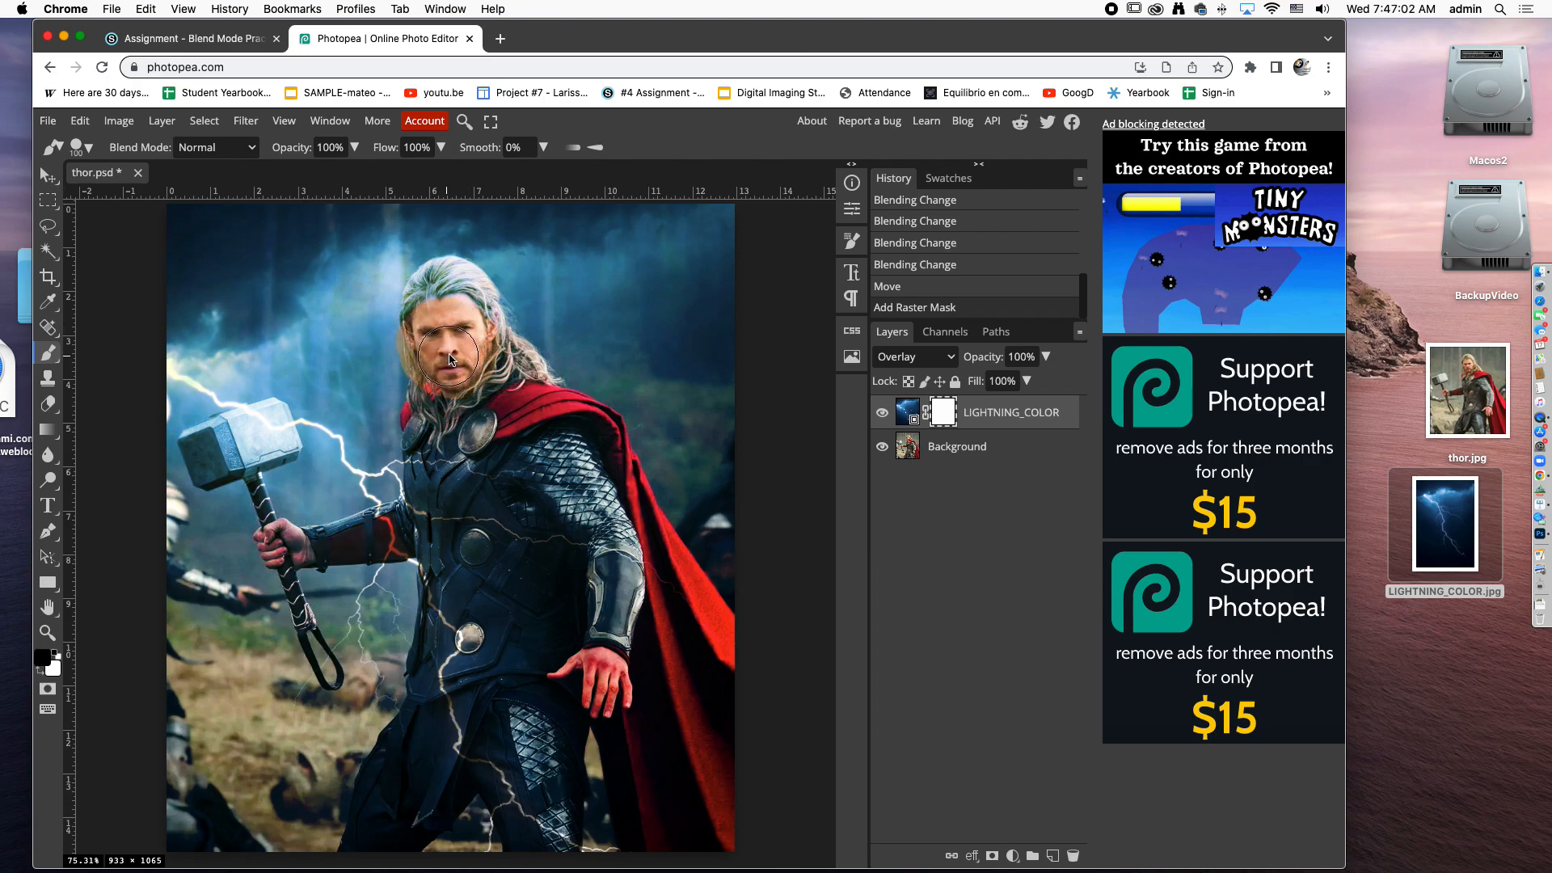
{"action": "key", "text": "super+z"}
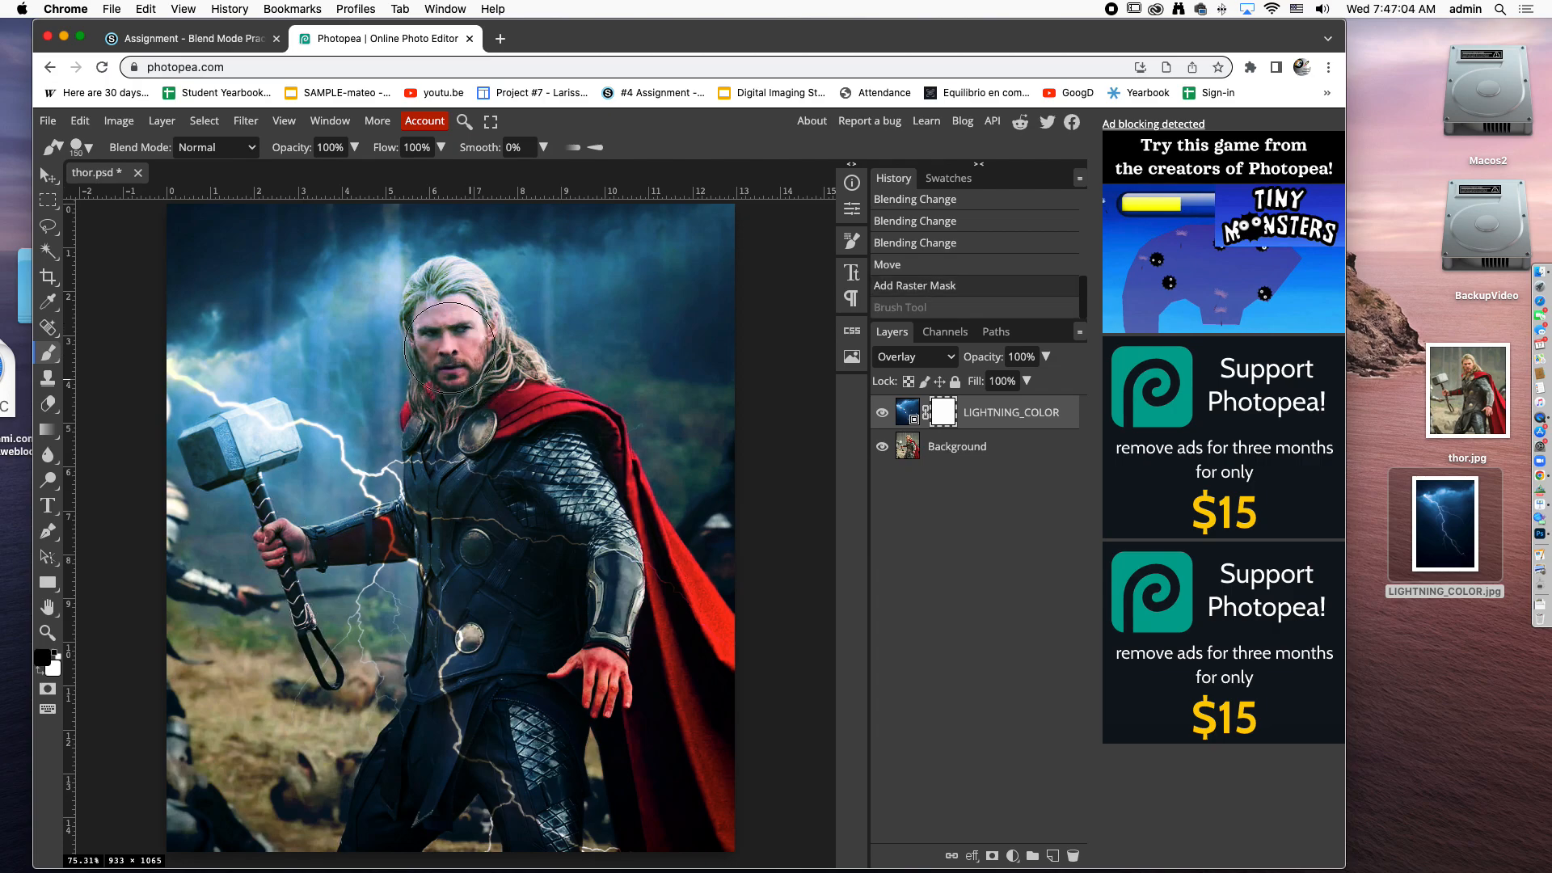
Enlarge the brush to about 357 px with 0% hardness
{"action": "key", "text": "bracketright"}
{"action": "key", "text": "bracketright"}
{"action": "key", "text": "bracketright"}
{"action": "key", "text": "bracketright"}
{"action": "key", "text": "bracketright"}
{"action": "key", "text": "bracketright"}
{"action": "key", "text": "bracketright"}
{"action": "key", "text": "bracketright"}
{"action": "key", "text": "bracketright"}
{"action": "key", "text": "bracketright"}
{"action": "right_click", "coordinate": [453, 381]}
{"action": "mouse_move", "coordinate": [614, 454]}
{"action": "left_mouse_down"}
{"action": "mouse_move", "coordinate": [672, 453]}
{"action": "mouse_move", "coordinate": [529, 456]}
{"action": "mouse_move", "coordinate": [533, 441]}
{"action": "left_mouse_up"}
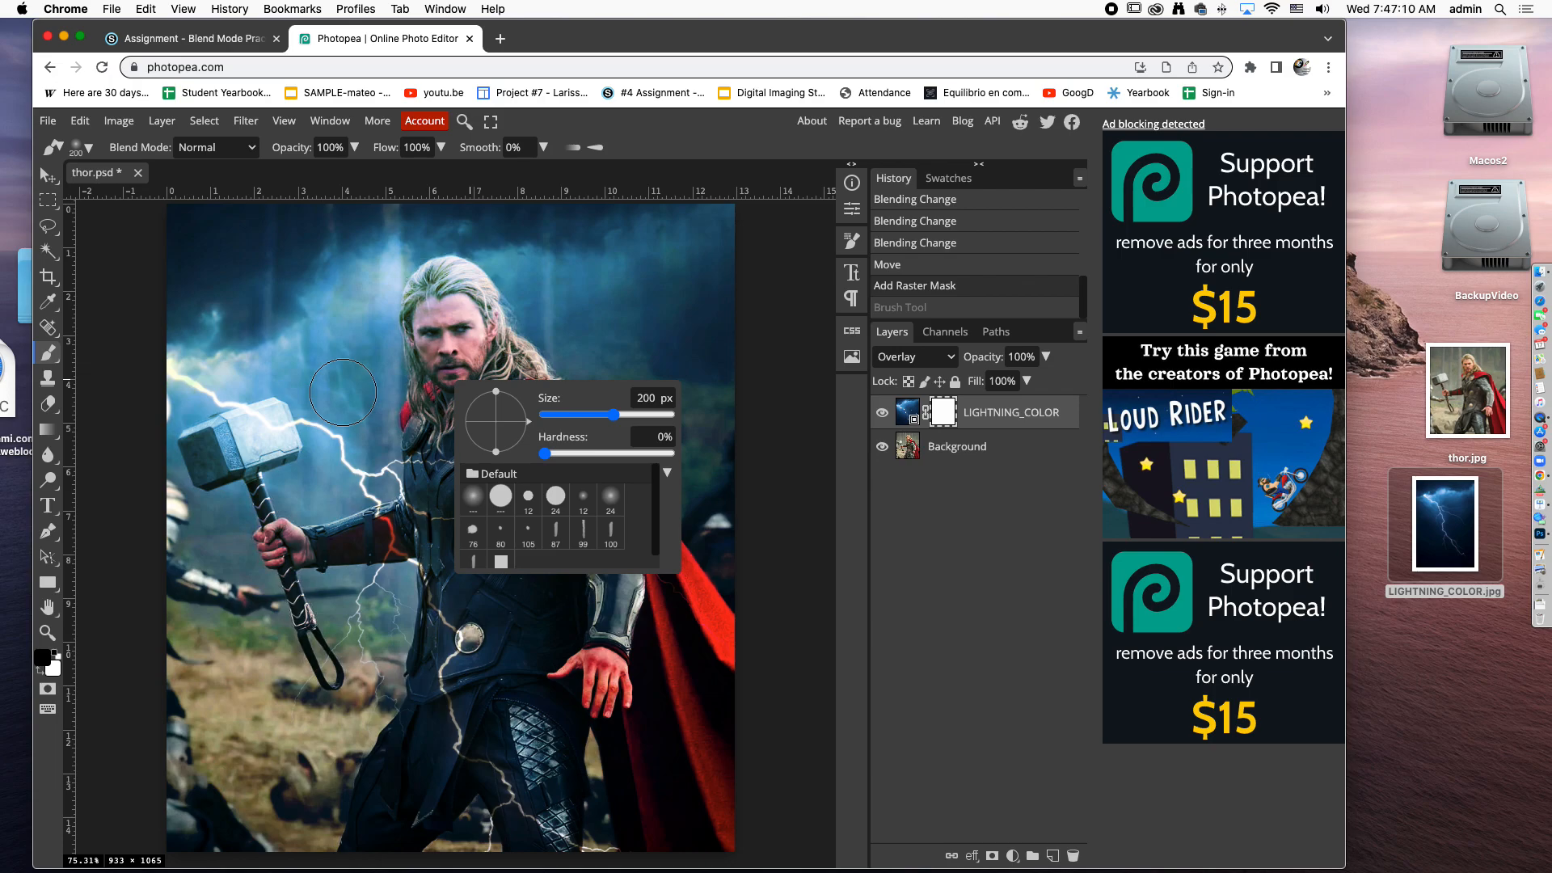
{"action": "right_click", "coordinate": [488, 396]}
{"action": "left_click_drag", "start_coordinate": [647, 430], "coordinate": [664, 431]}
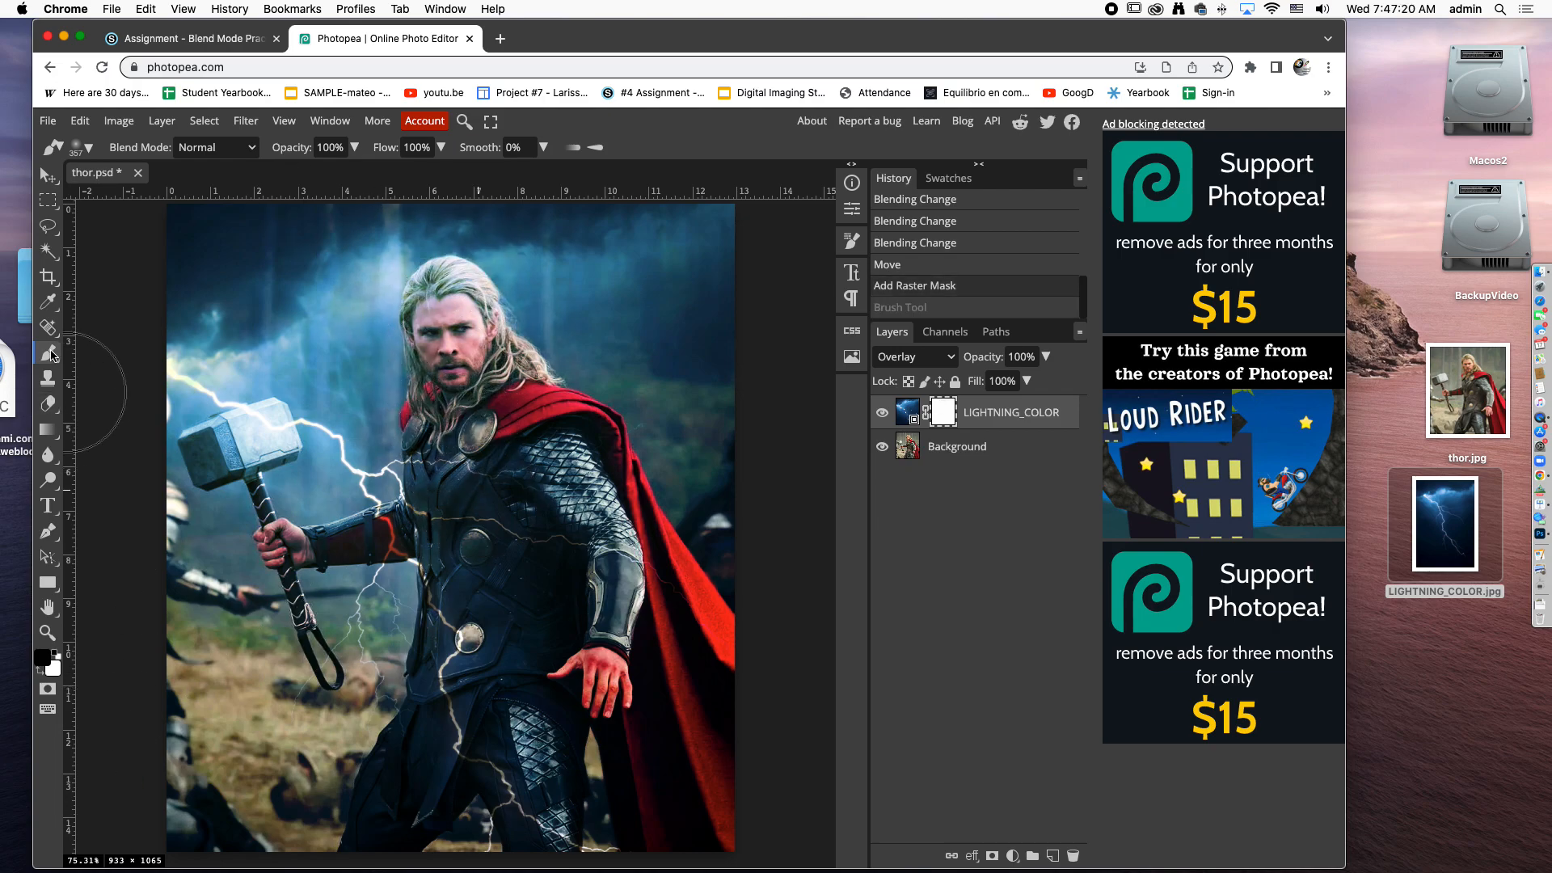
Try a dab over Thor's face on the mask with the brush opacity at 51%, and undo it
{"action": "mouse_move", "coordinate": [354, 148]}
{"action": "left_mouse_down"}
{"action": "mouse_move", "coordinate": [355, 171]}
{"action": "mouse_move", "coordinate": [318, 175]}
{"action": "left_mouse_up"}
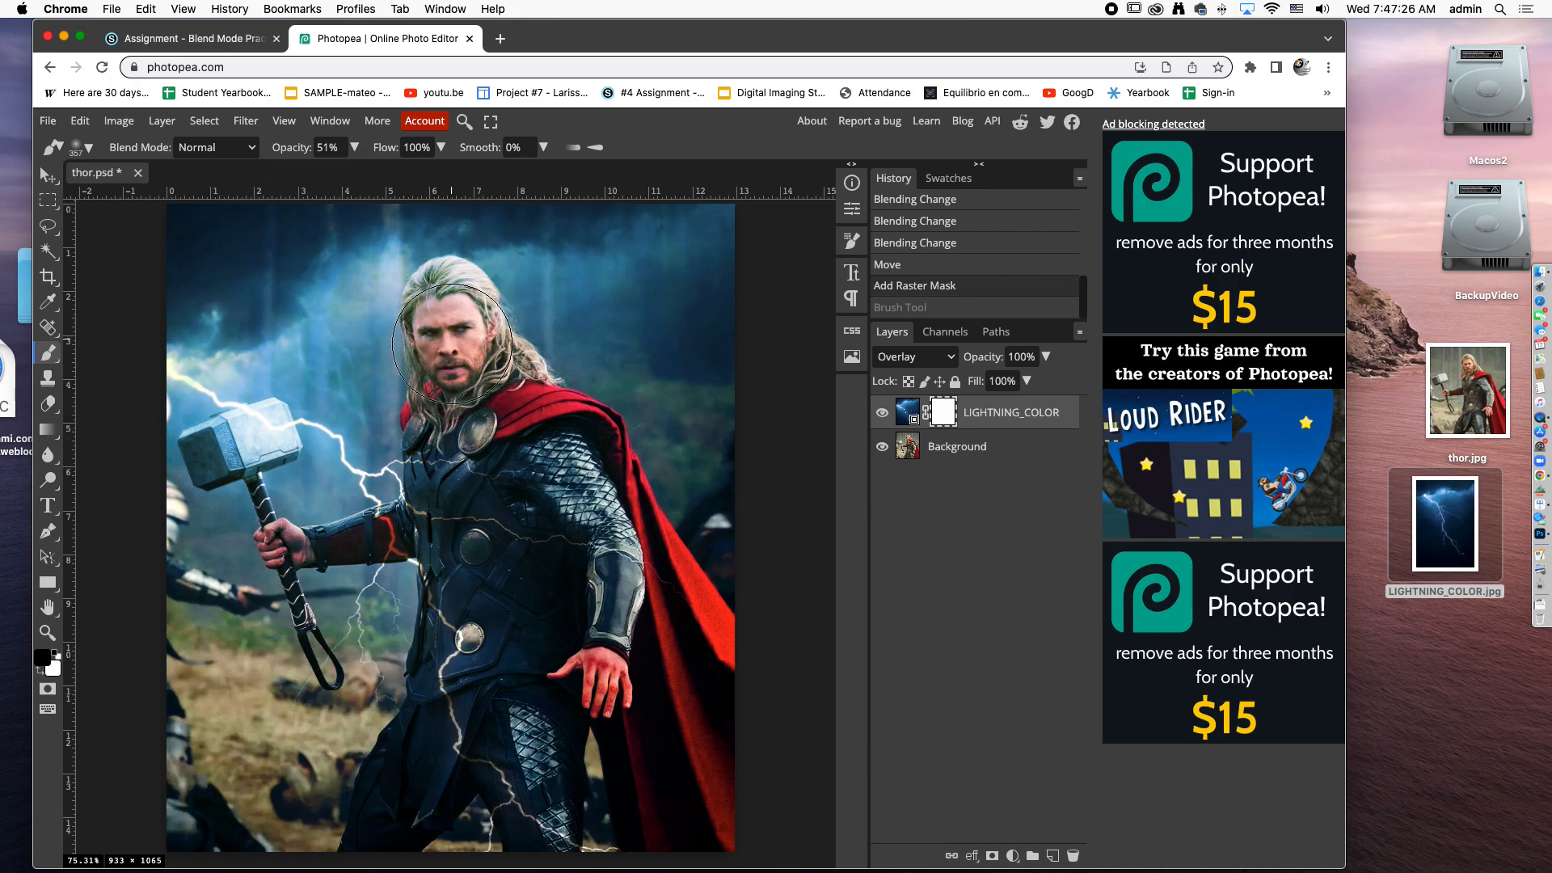
{"action": "left_click", "coordinate": [451, 343]}
{"action": "key", "text": "super+z"}
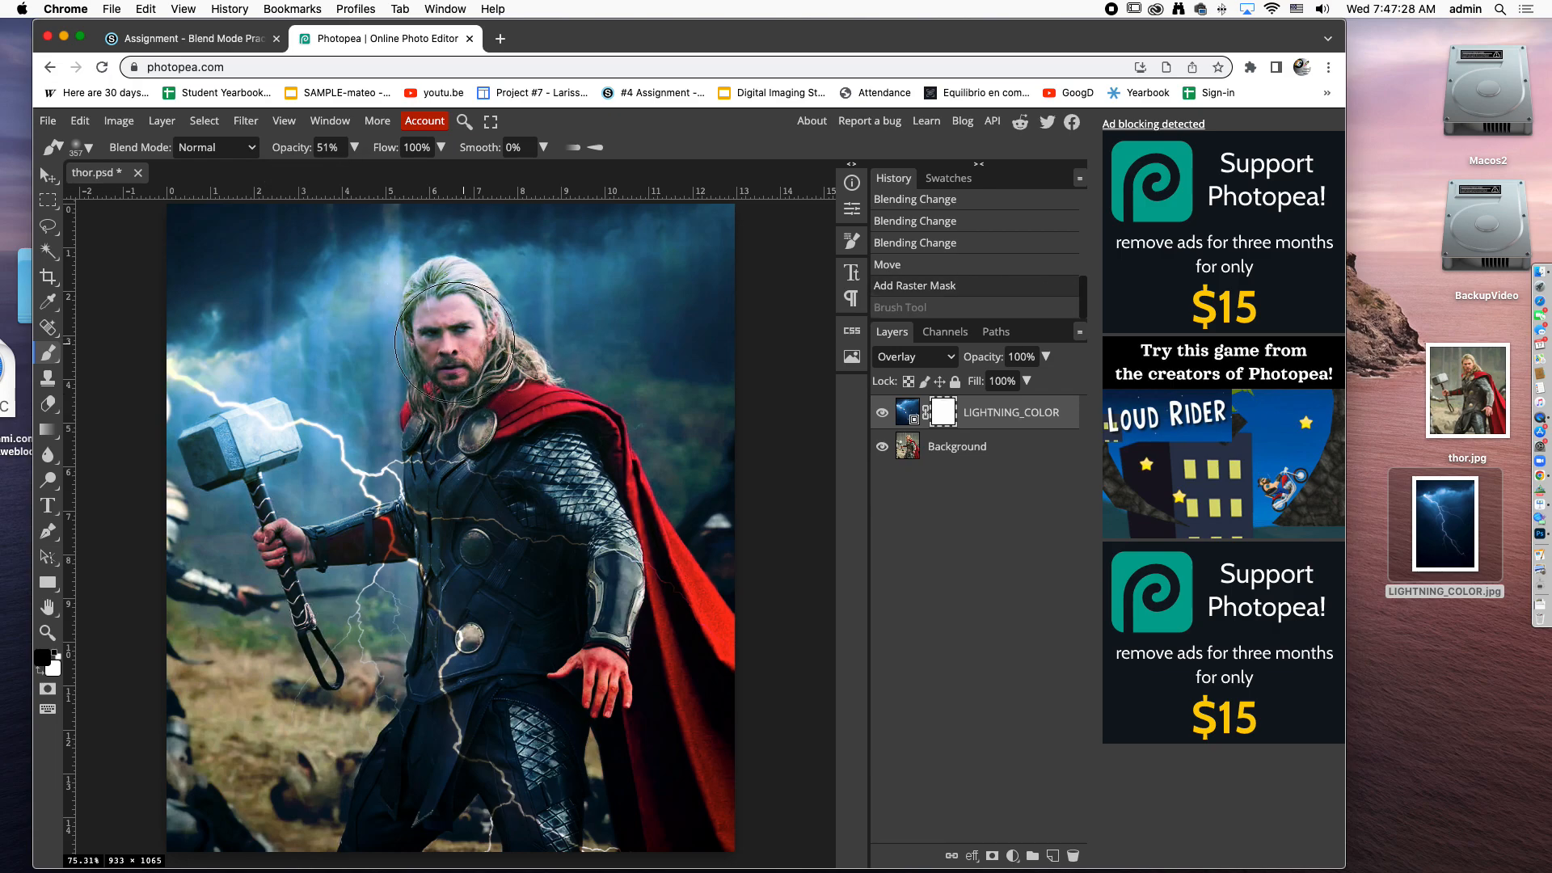
Lower the brush opacity to 35% and dab black over Thor's face, hair and neck on the layer mask
{"action": "left_click", "coordinate": [354, 147]}
{"action": "left_click_drag", "start_coordinate": [316, 171], "coordinate": [303, 172]}
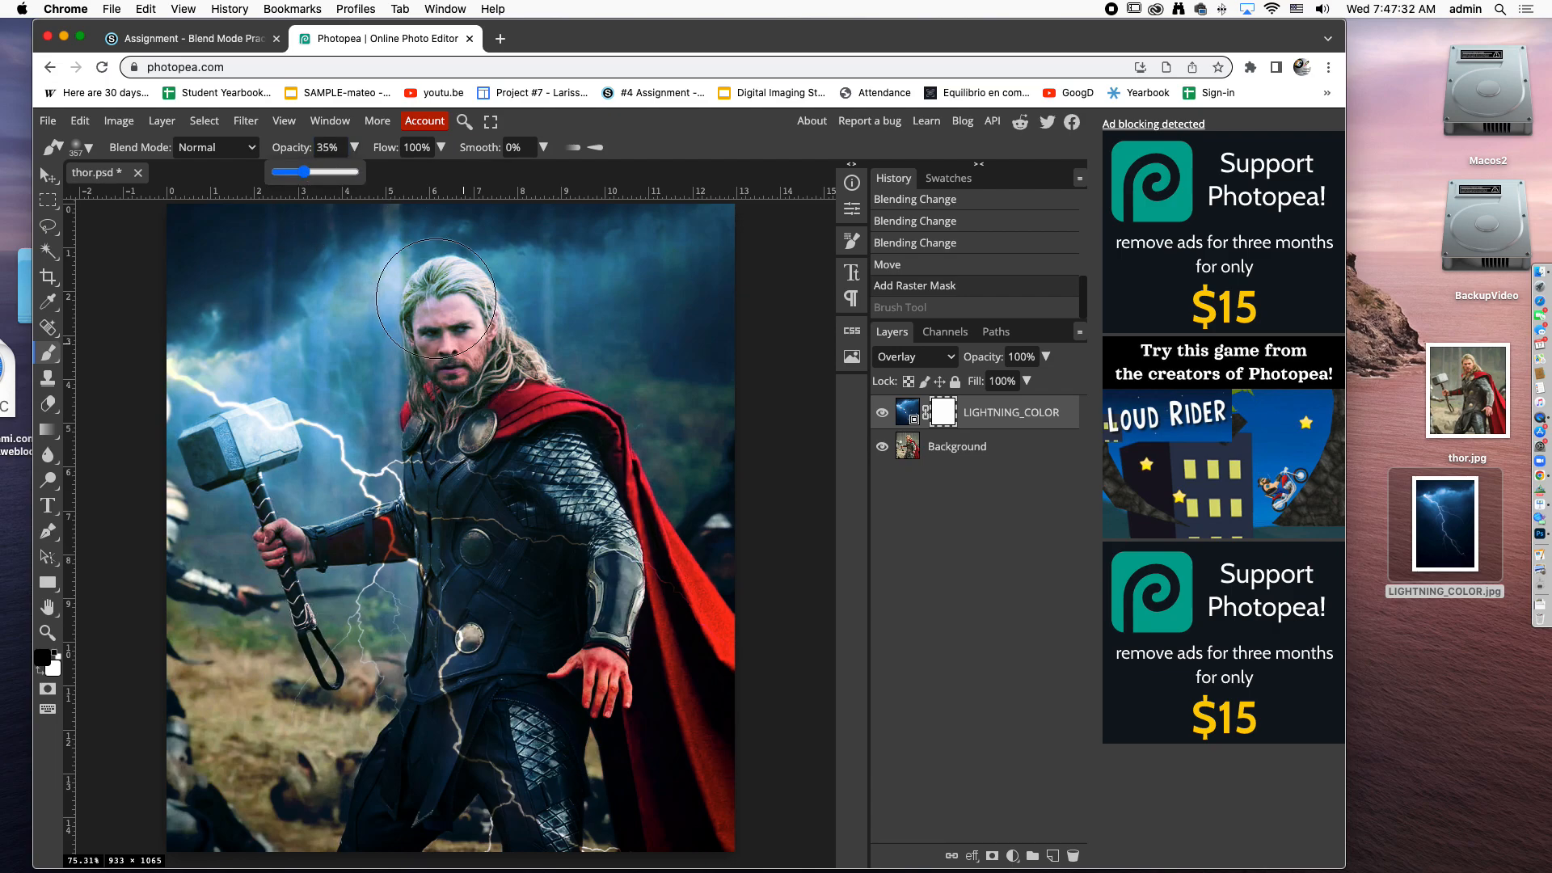
{"action": "left_click", "coordinate": [439, 307]}
{"action": "left_click", "coordinate": [452, 332]}
{"action": "left_click", "coordinate": [457, 432]}
{"action": "left_click", "coordinate": [486, 386]}
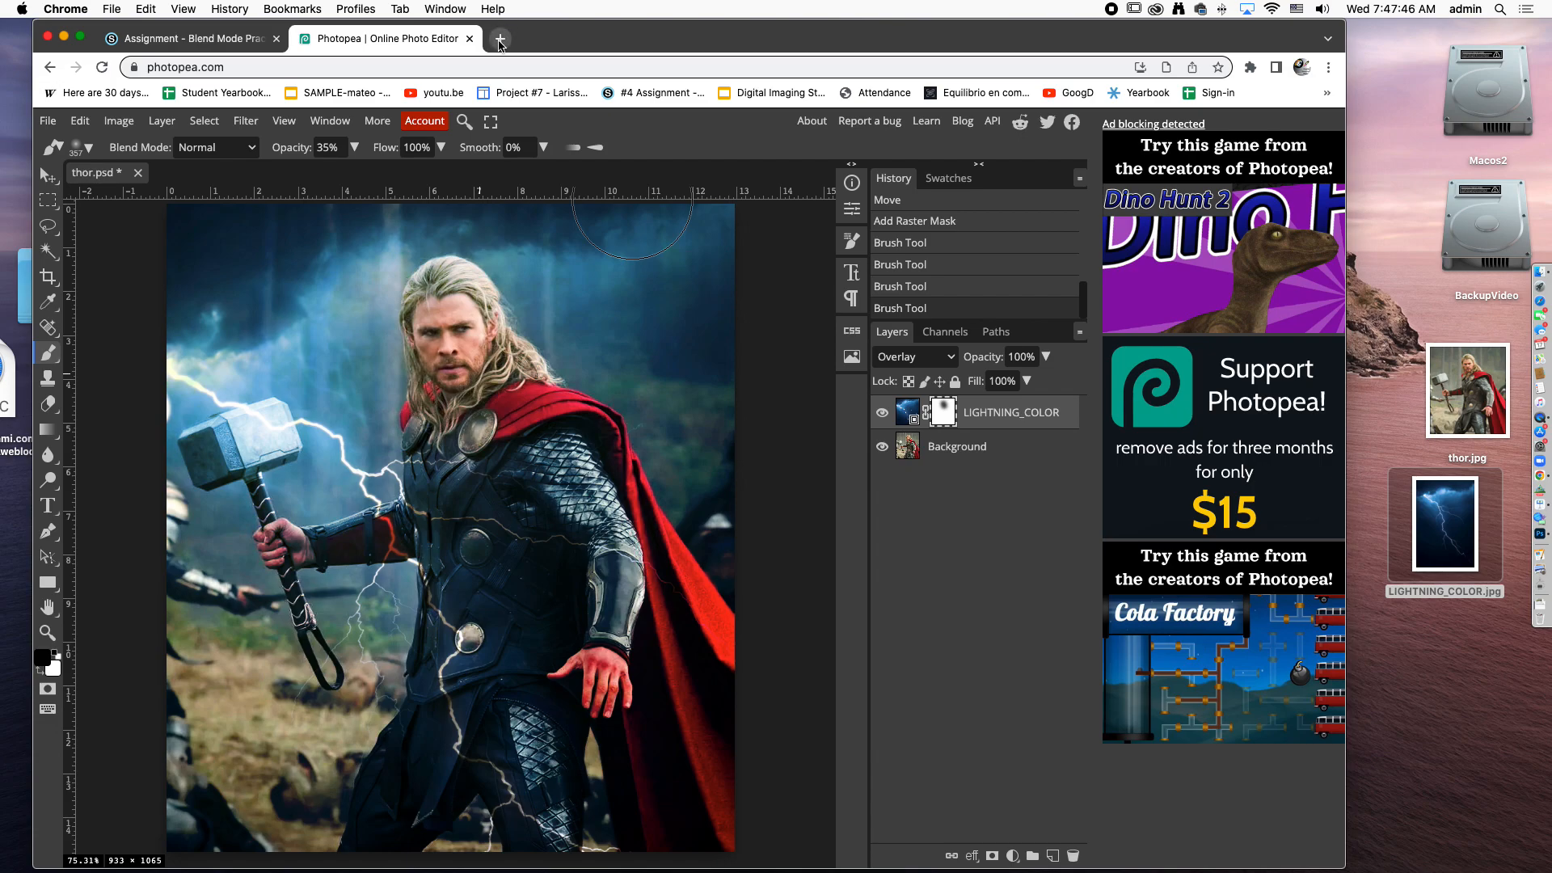
Search Google for "nebula" in a new browser tab and show the image results
{"action": "left_click", "coordinate": [500, 39]}
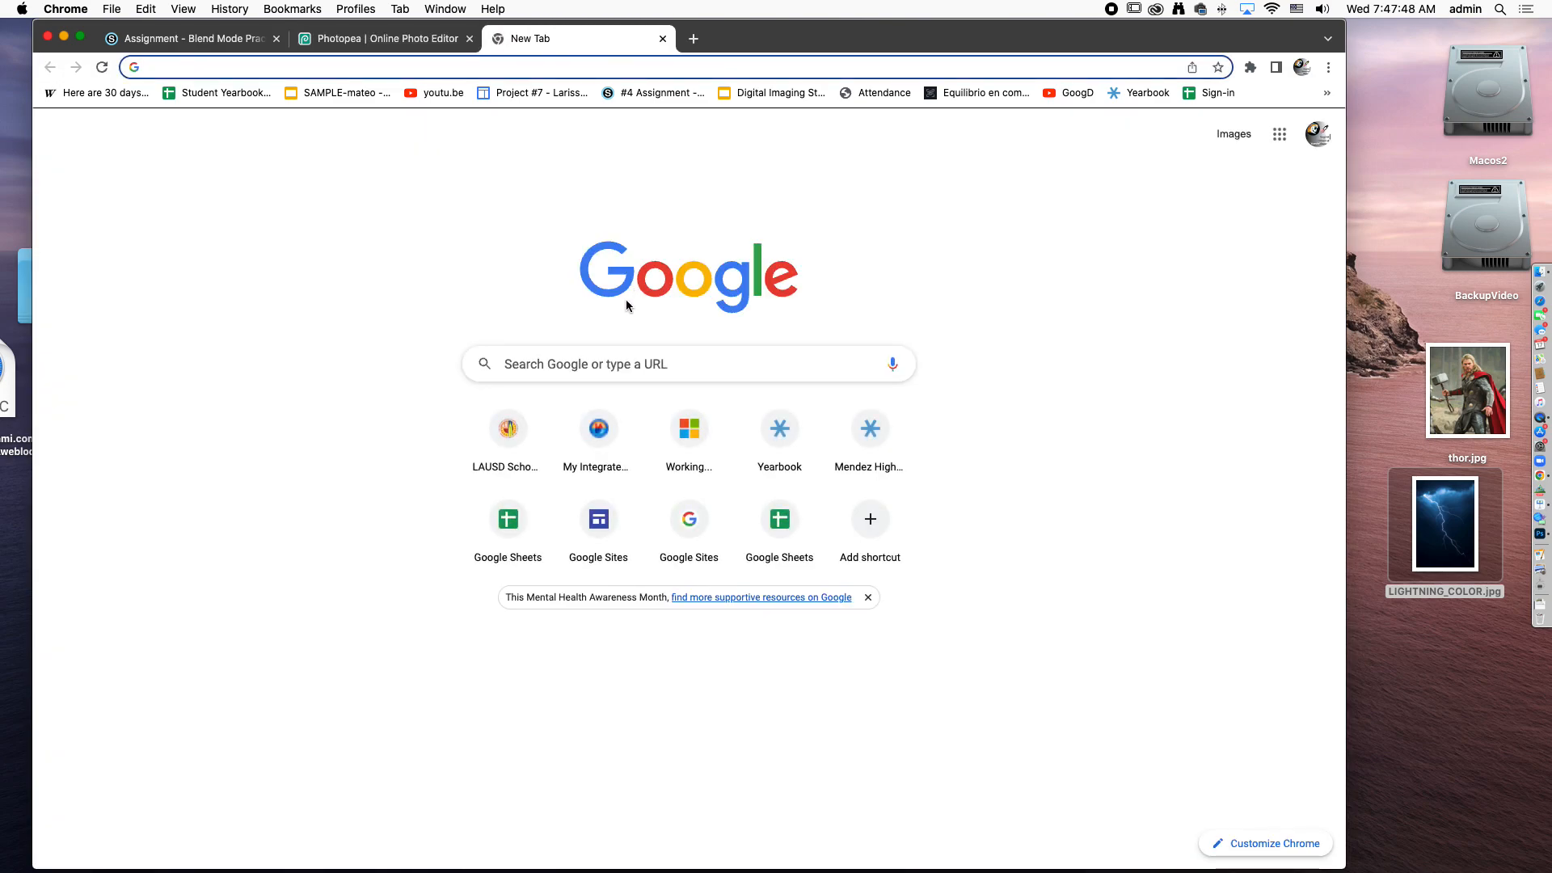
{"action": "left_click", "coordinate": [610, 360]}
{"action": "type", "text": "nebula"}
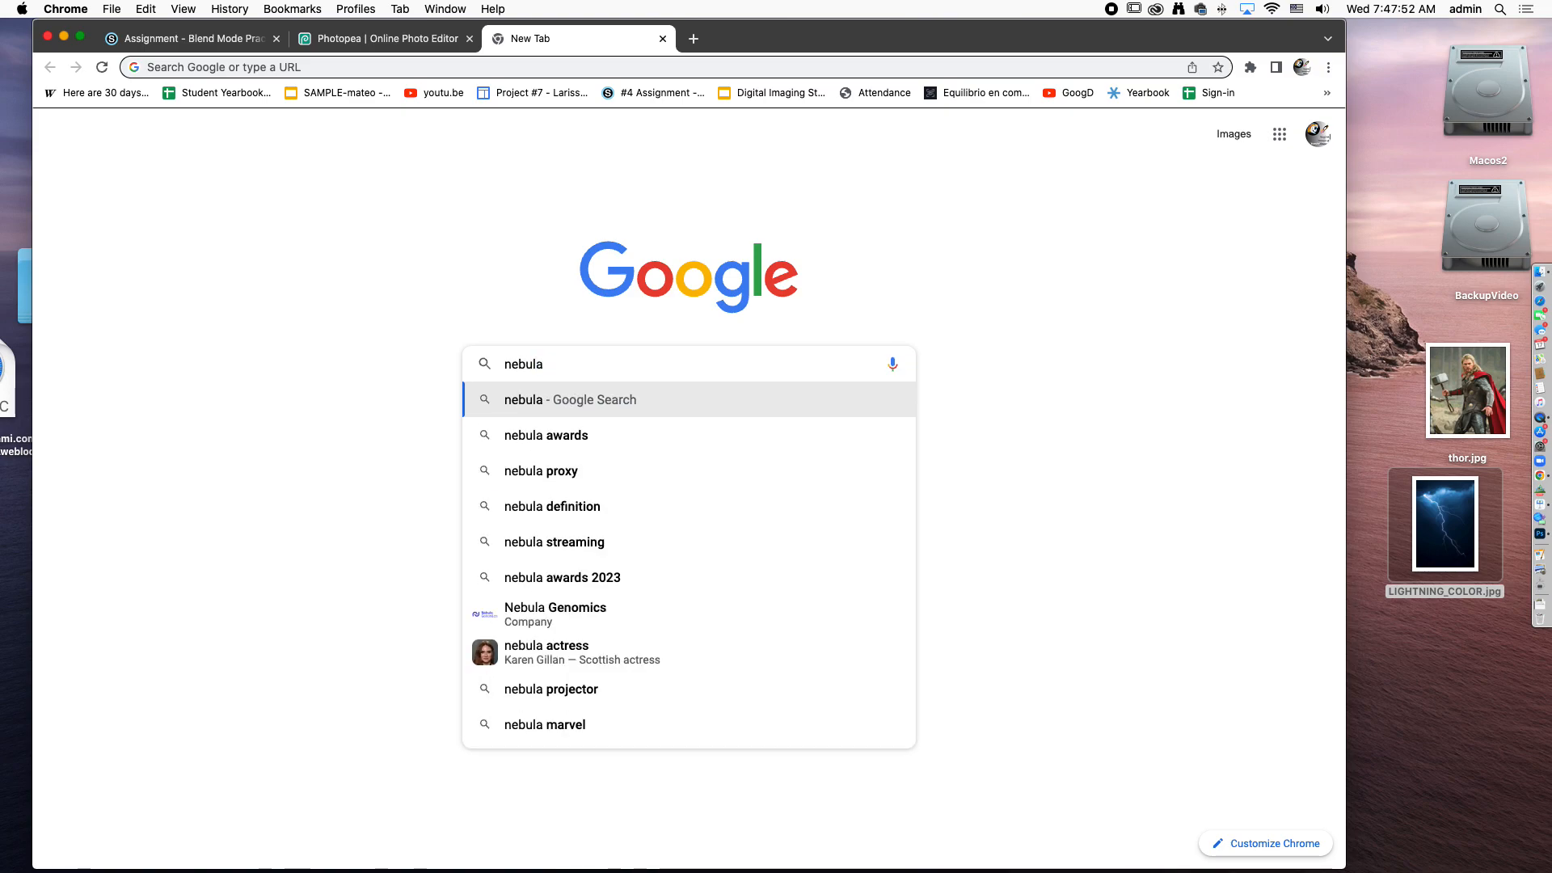
{"action": "key", "text": "Return"}
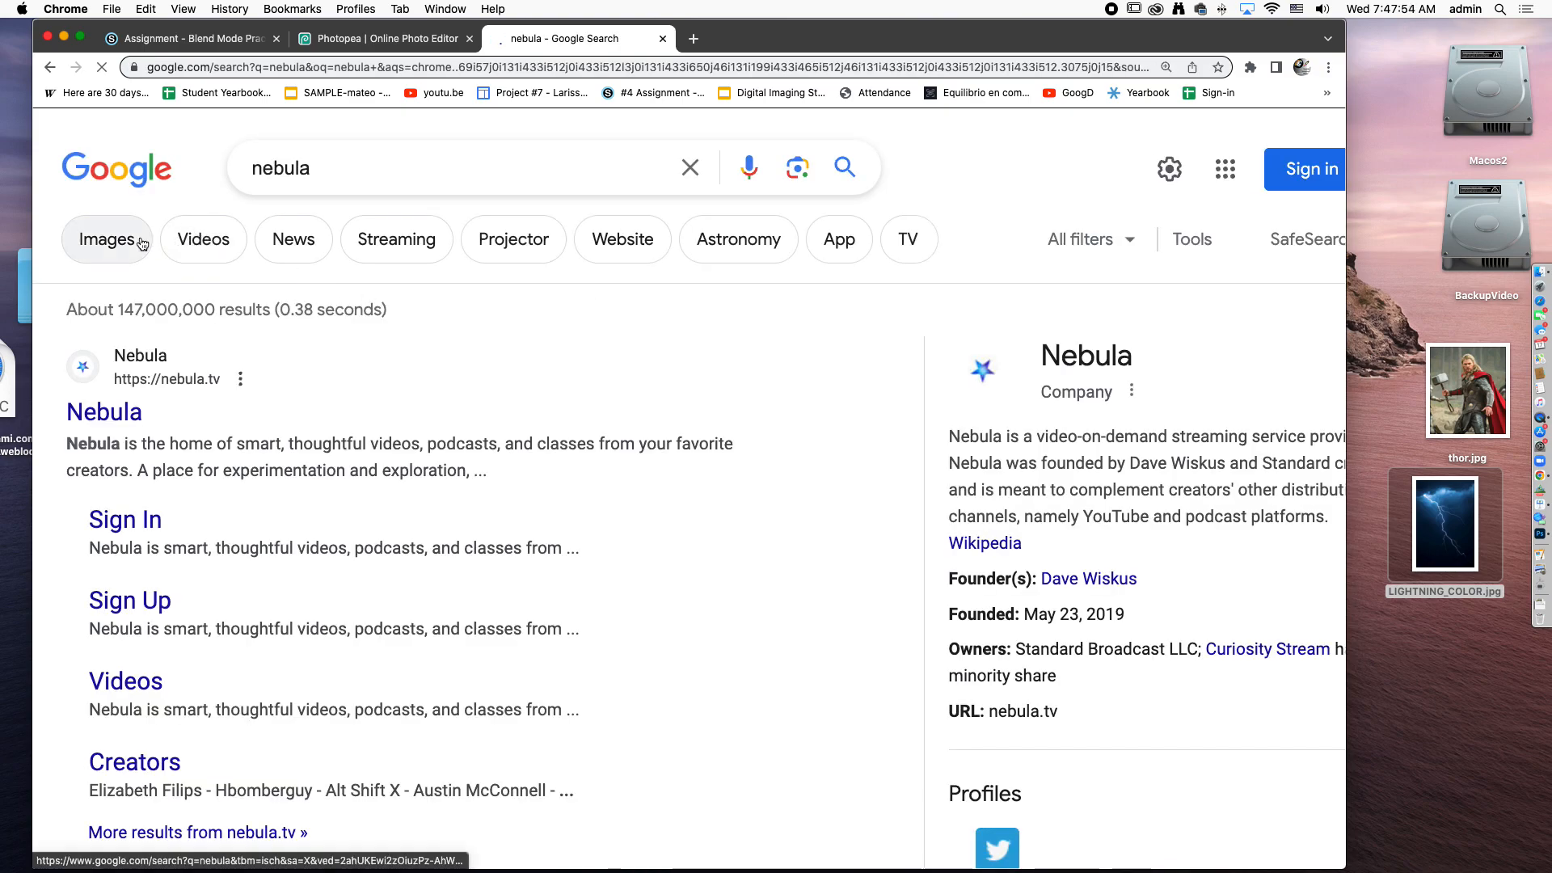
{"action": "left_click", "coordinate": [106, 239]}
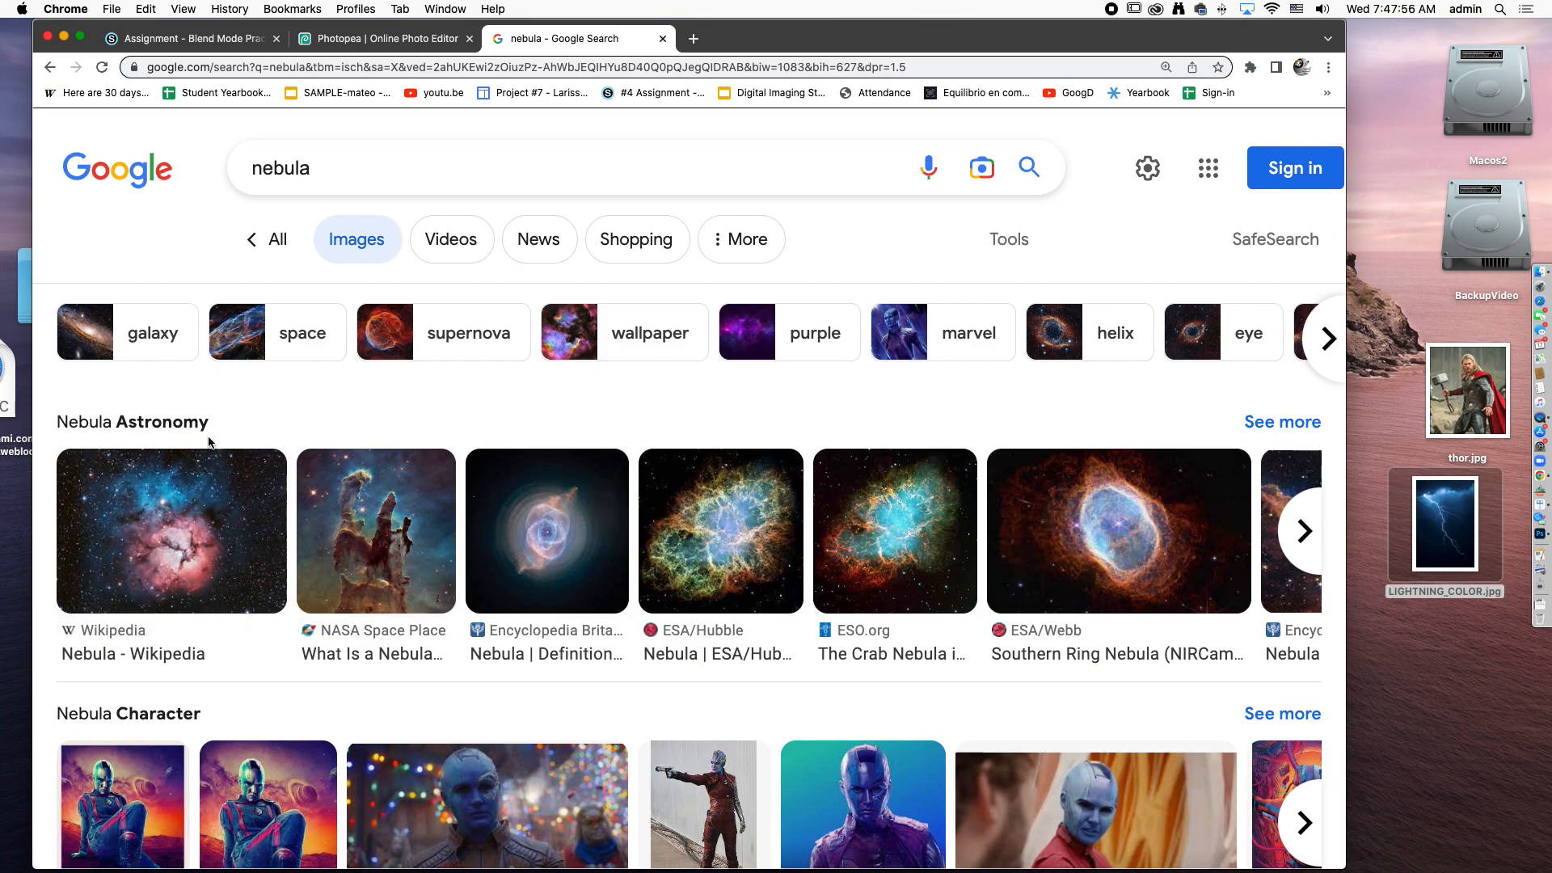
Browse the nebula image results for a suitable picture and preview the Wikipedia one
{"action": "scroll", "coordinate": [594, 555], "scroll_direction": "down", "scroll_amount": 10}
{"action": "scroll", "coordinate": [675, 638], "scroll_direction": "down", "scroll_amount": 2}
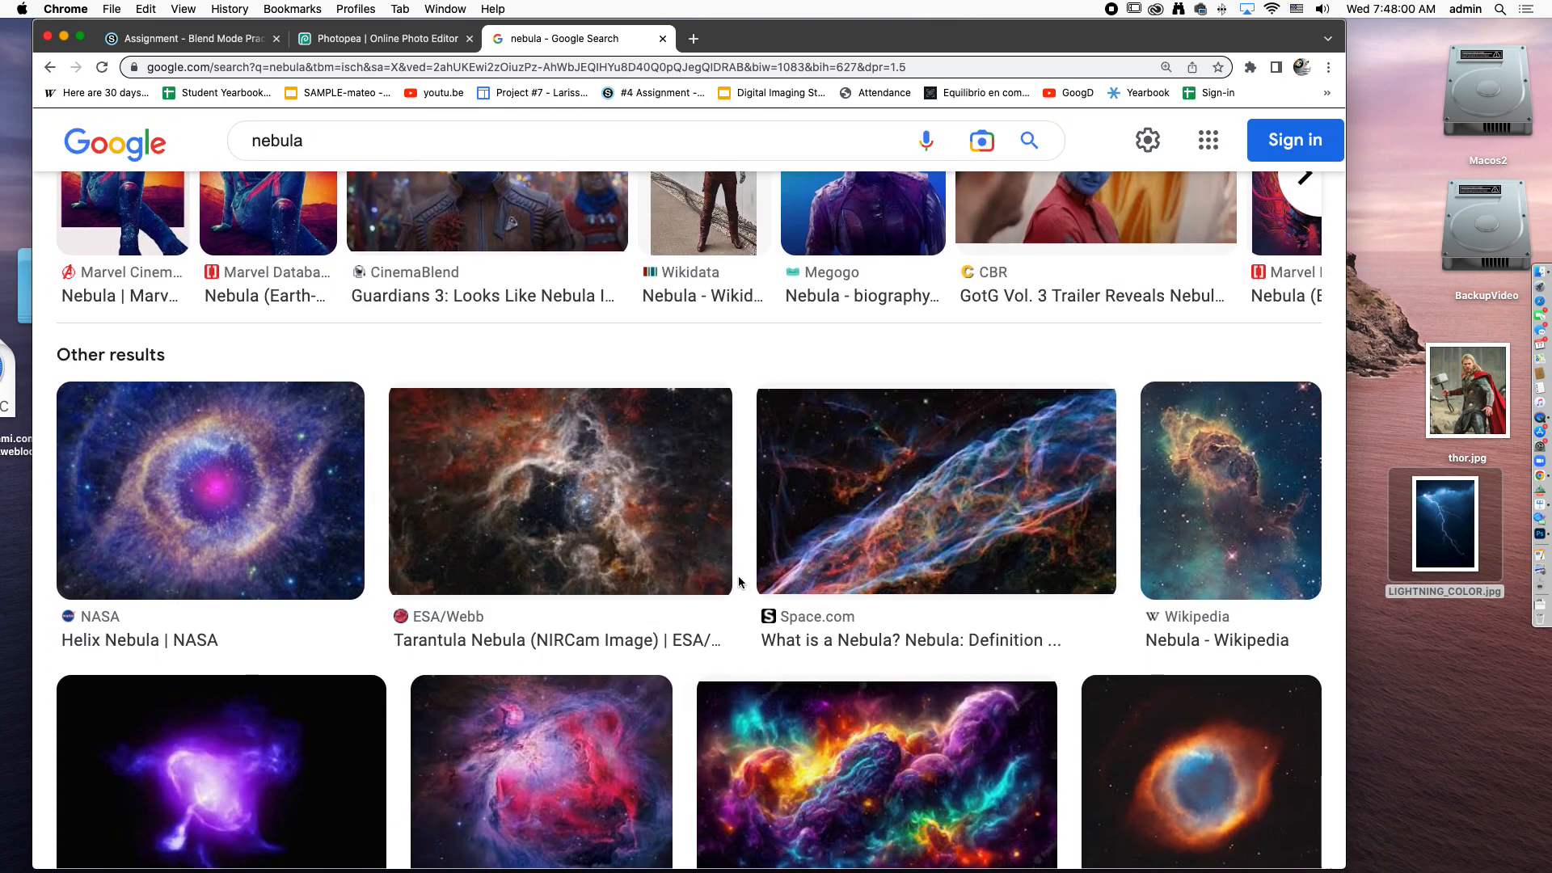
{"action": "left_click", "coordinate": [1254, 475]}
{"action": "scroll", "coordinate": [1104, 748], "scroll_direction": "down", "scroll_amount": 3}
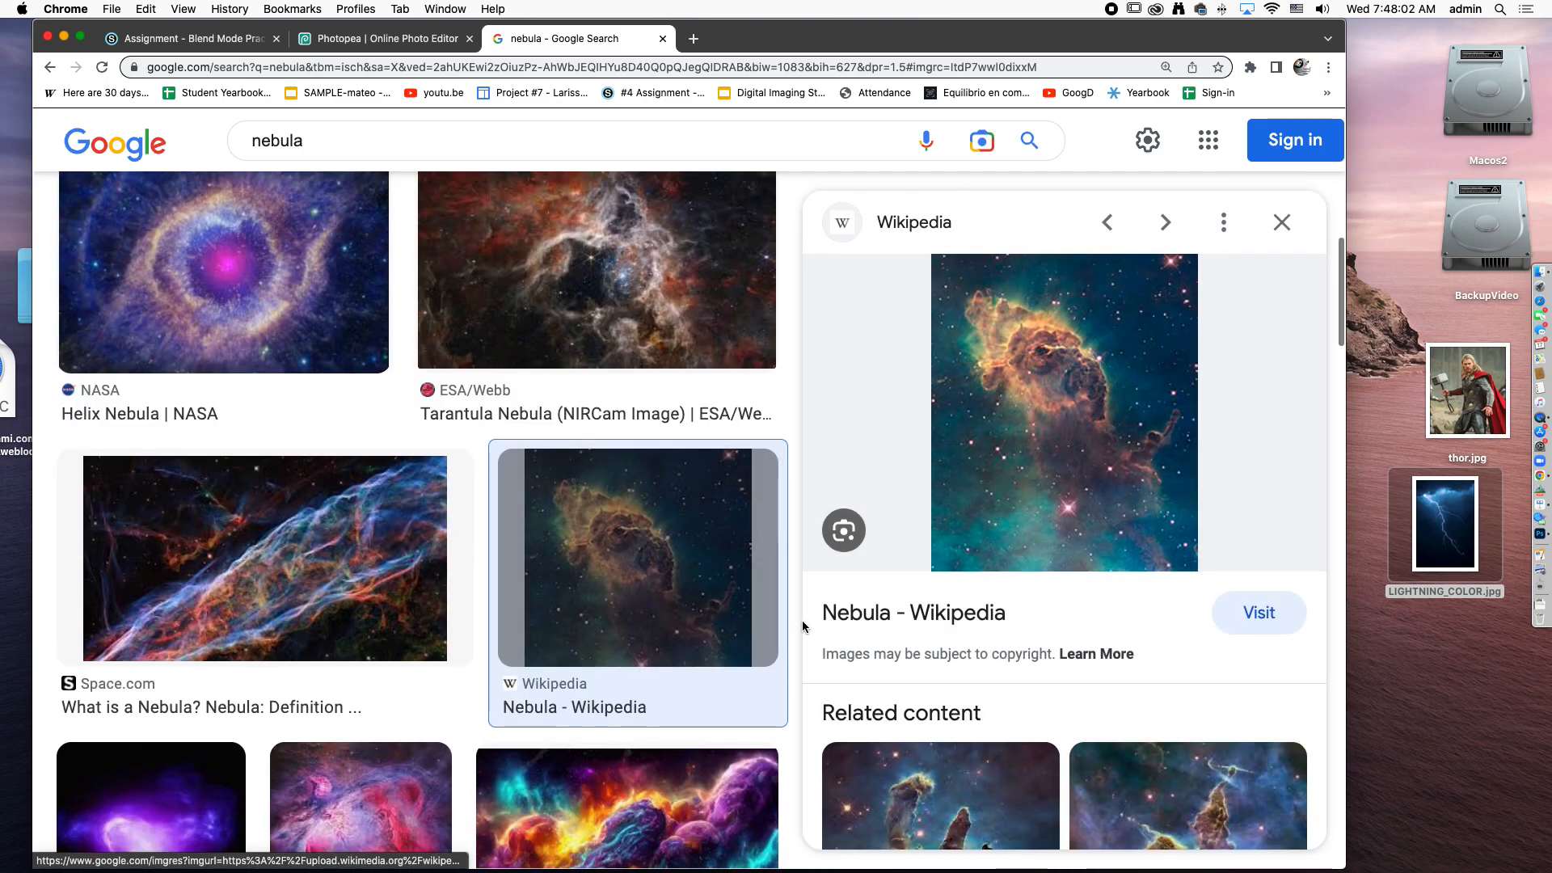
{"action": "scroll", "coordinate": [1123, 695], "scroll_direction": "down", "scroll_amount": 3}
{"action": "scroll", "coordinate": [1129, 670], "scroll_direction": "up", "scroll_amount": 3}
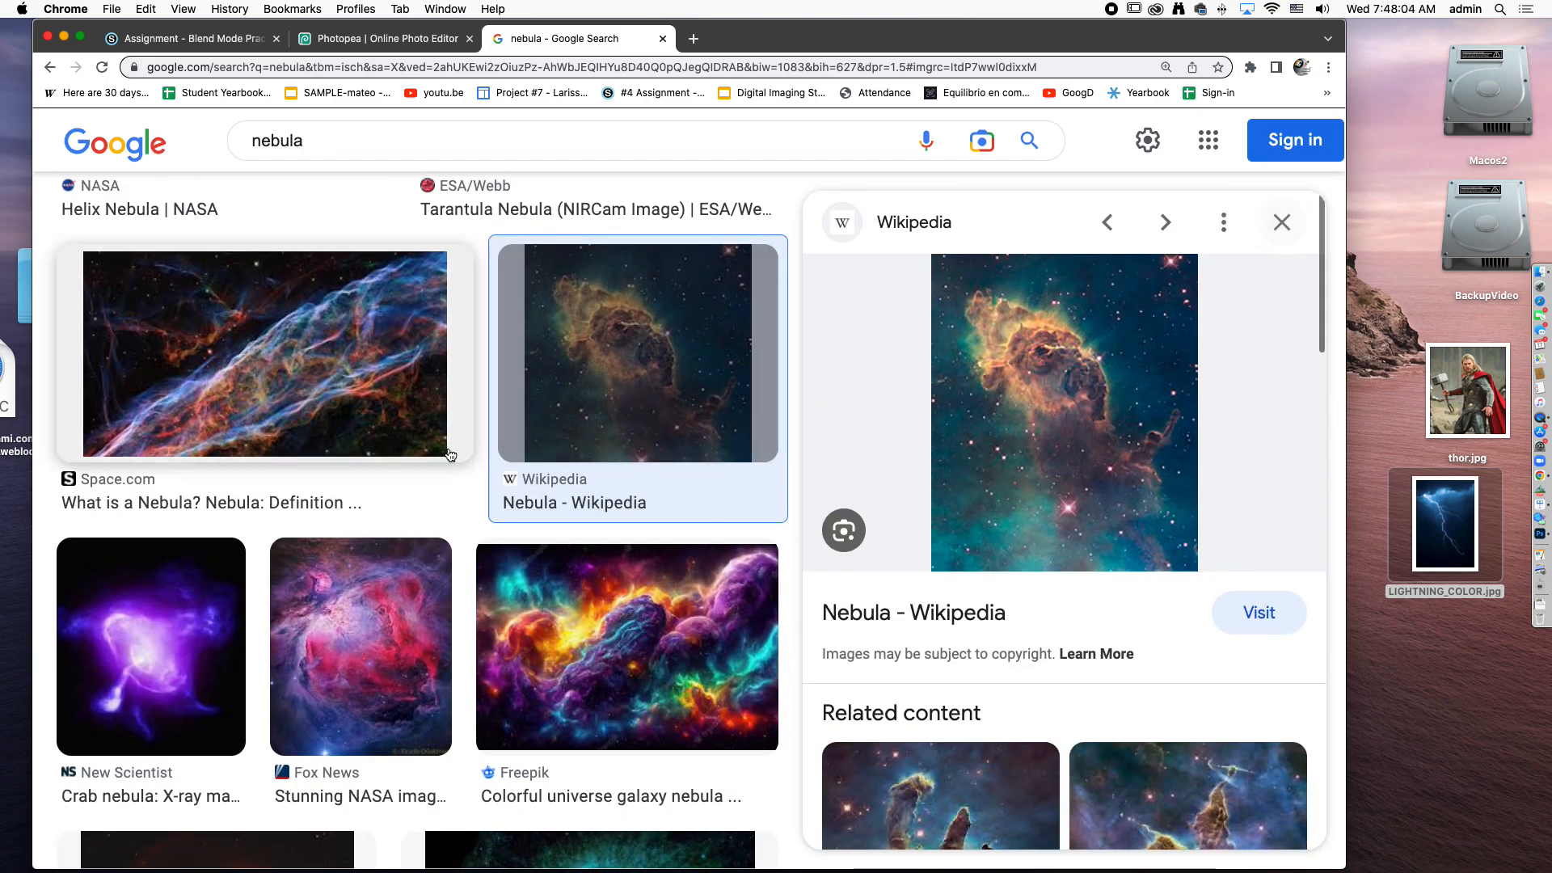
{"action": "scroll", "coordinate": [514, 630], "scroll_direction": "up", "scroll_amount": 10}
{"action": "left_click", "coordinate": [761, 531]}
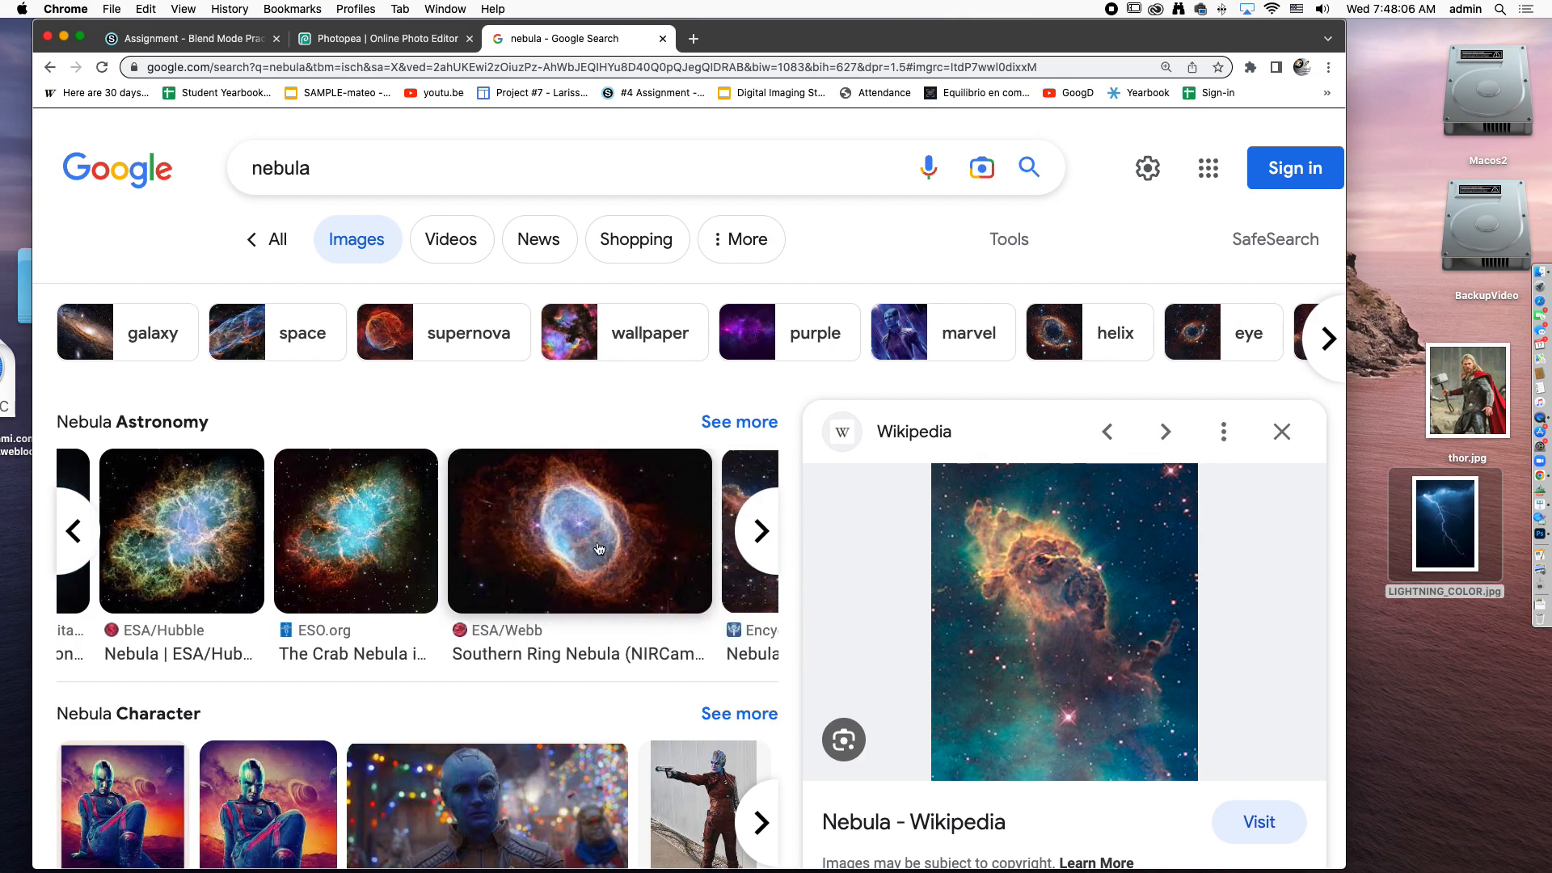
Preview the ESA/Hubble nebula image and save it to the Desktop as nebula.jpg
{"action": "left_click", "coordinate": [194, 547]}
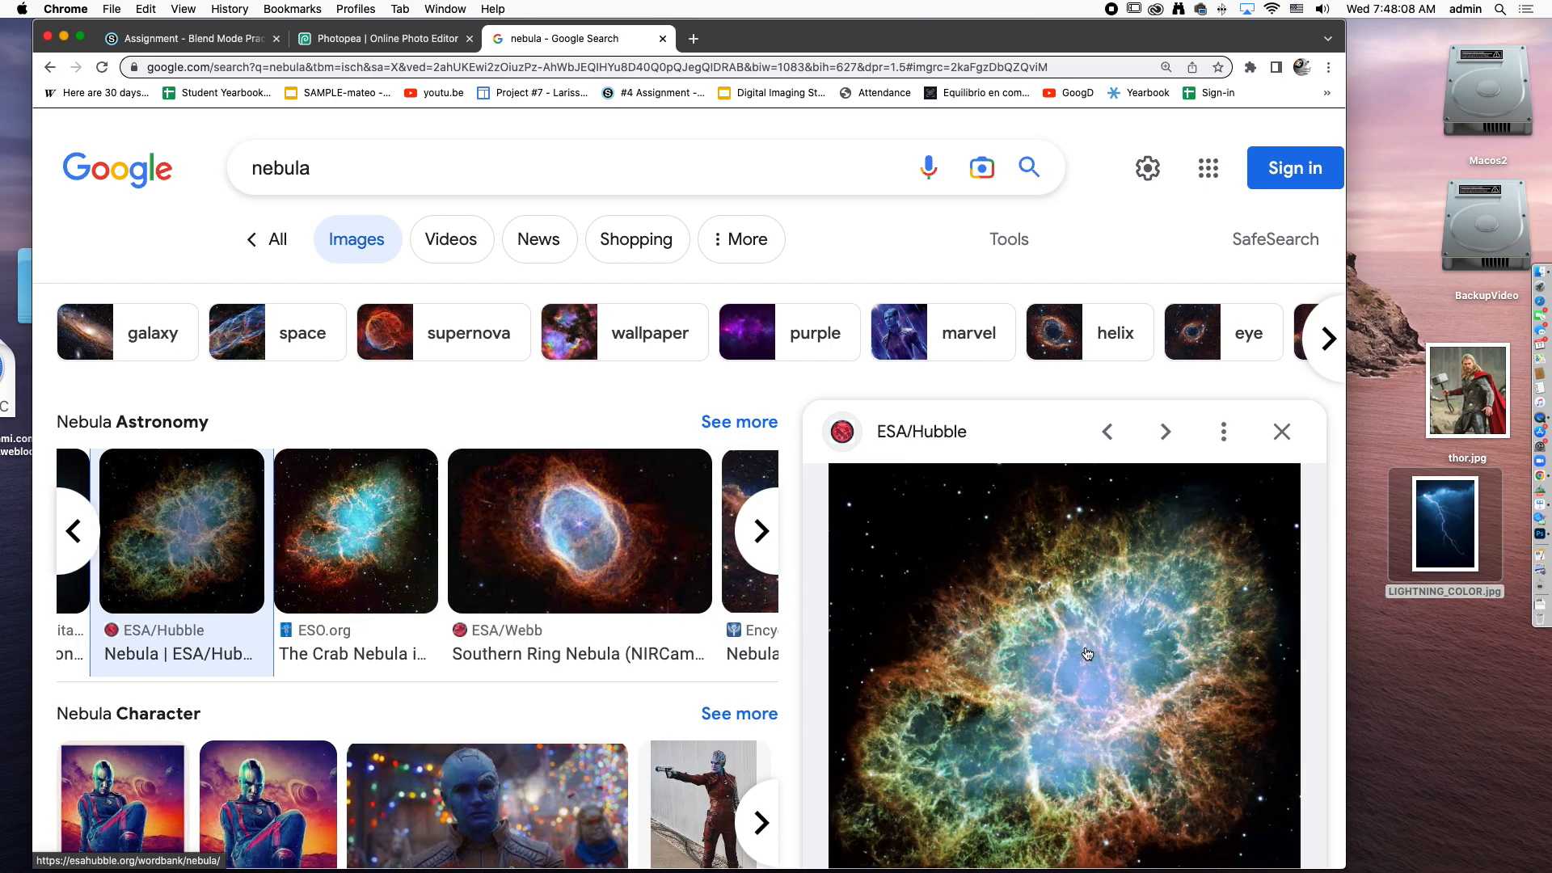
{"action": "right_click", "coordinate": [1006, 646]}
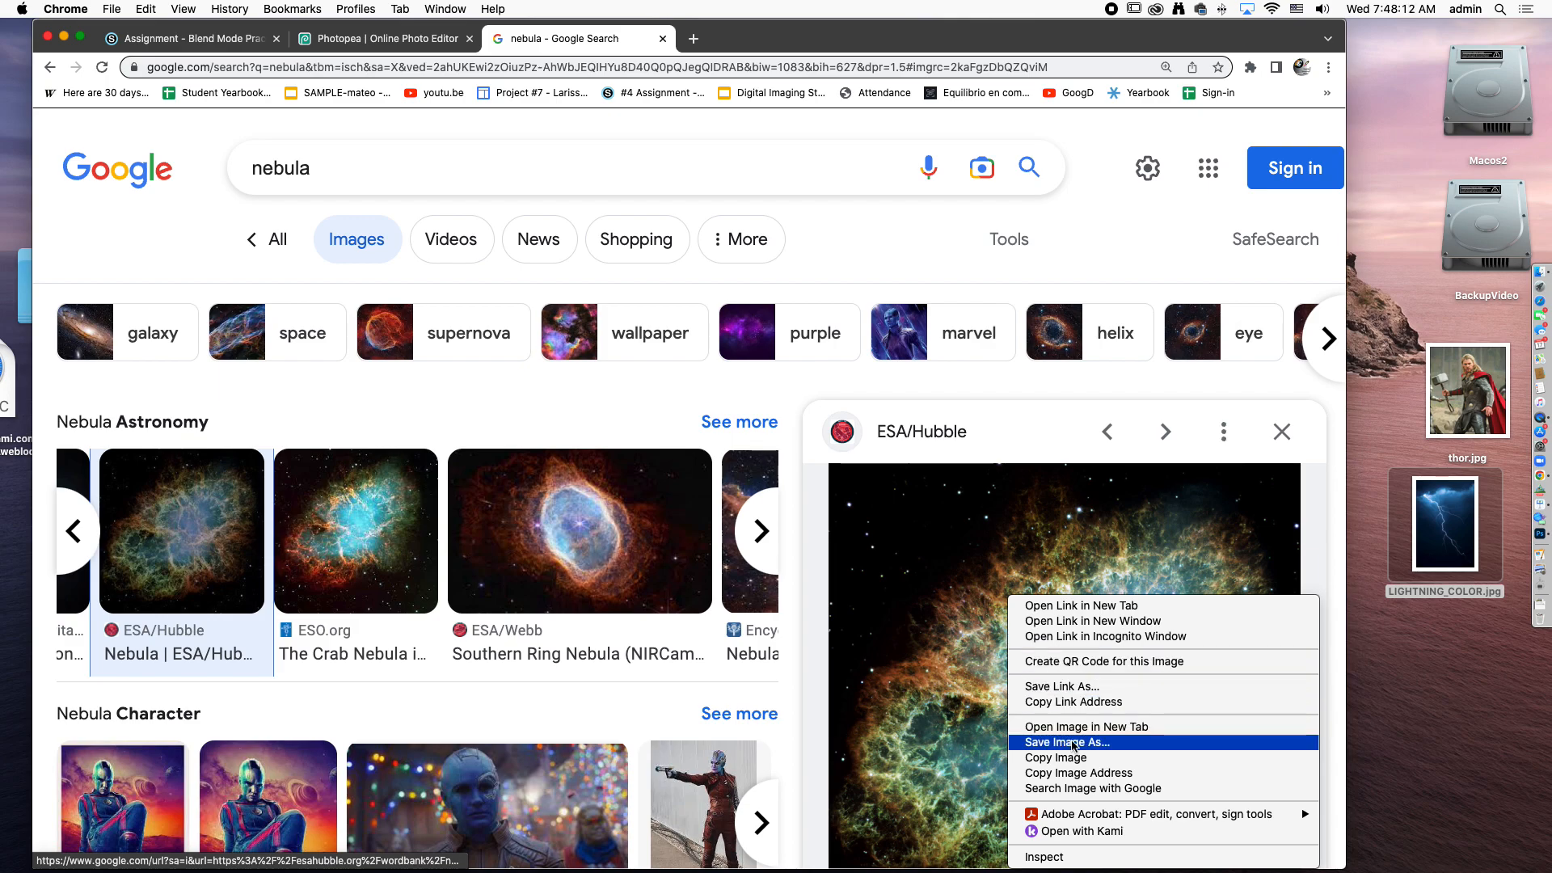
{"action": "left_click", "coordinate": [1075, 742]}
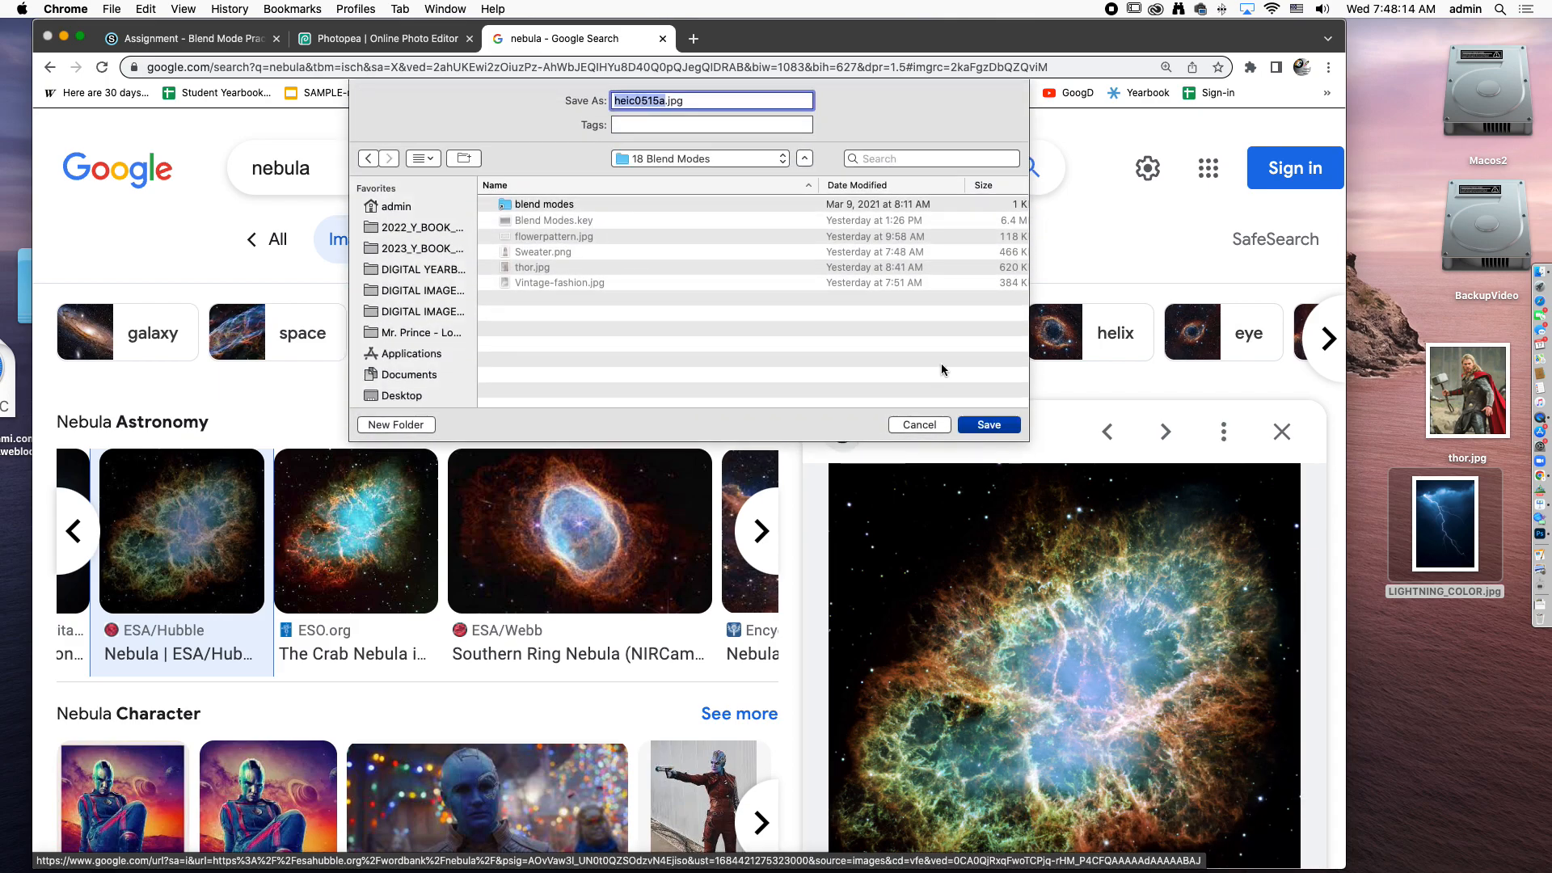
{"action": "left_click", "coordinate": [402, 395]}
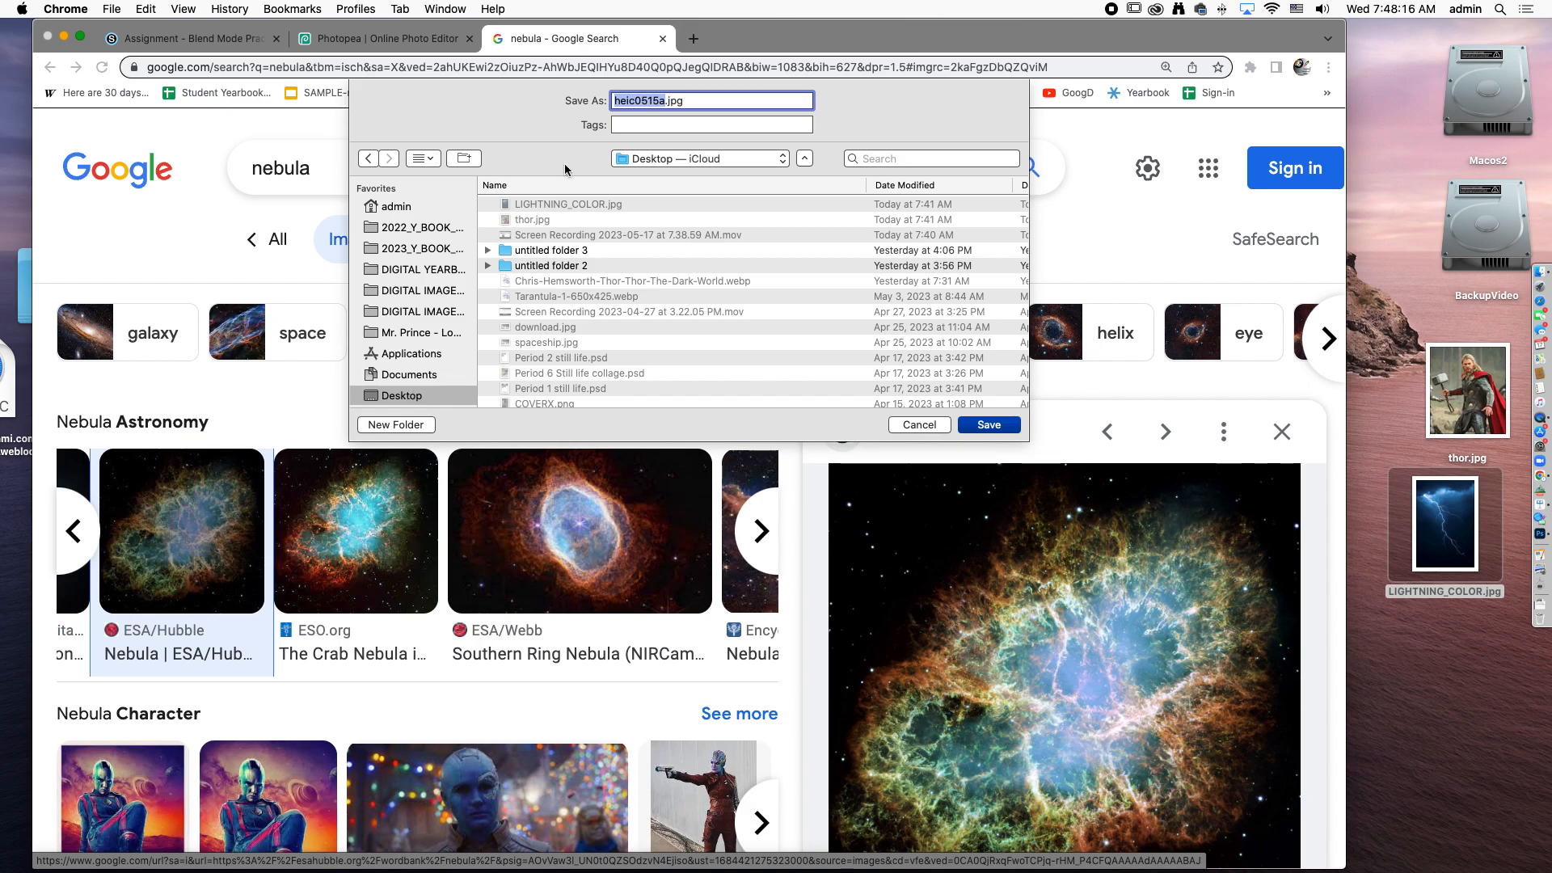
{"action": "type", "text": "nebula"}
{"action": "left_click", "coordinate": [1007, 421]}
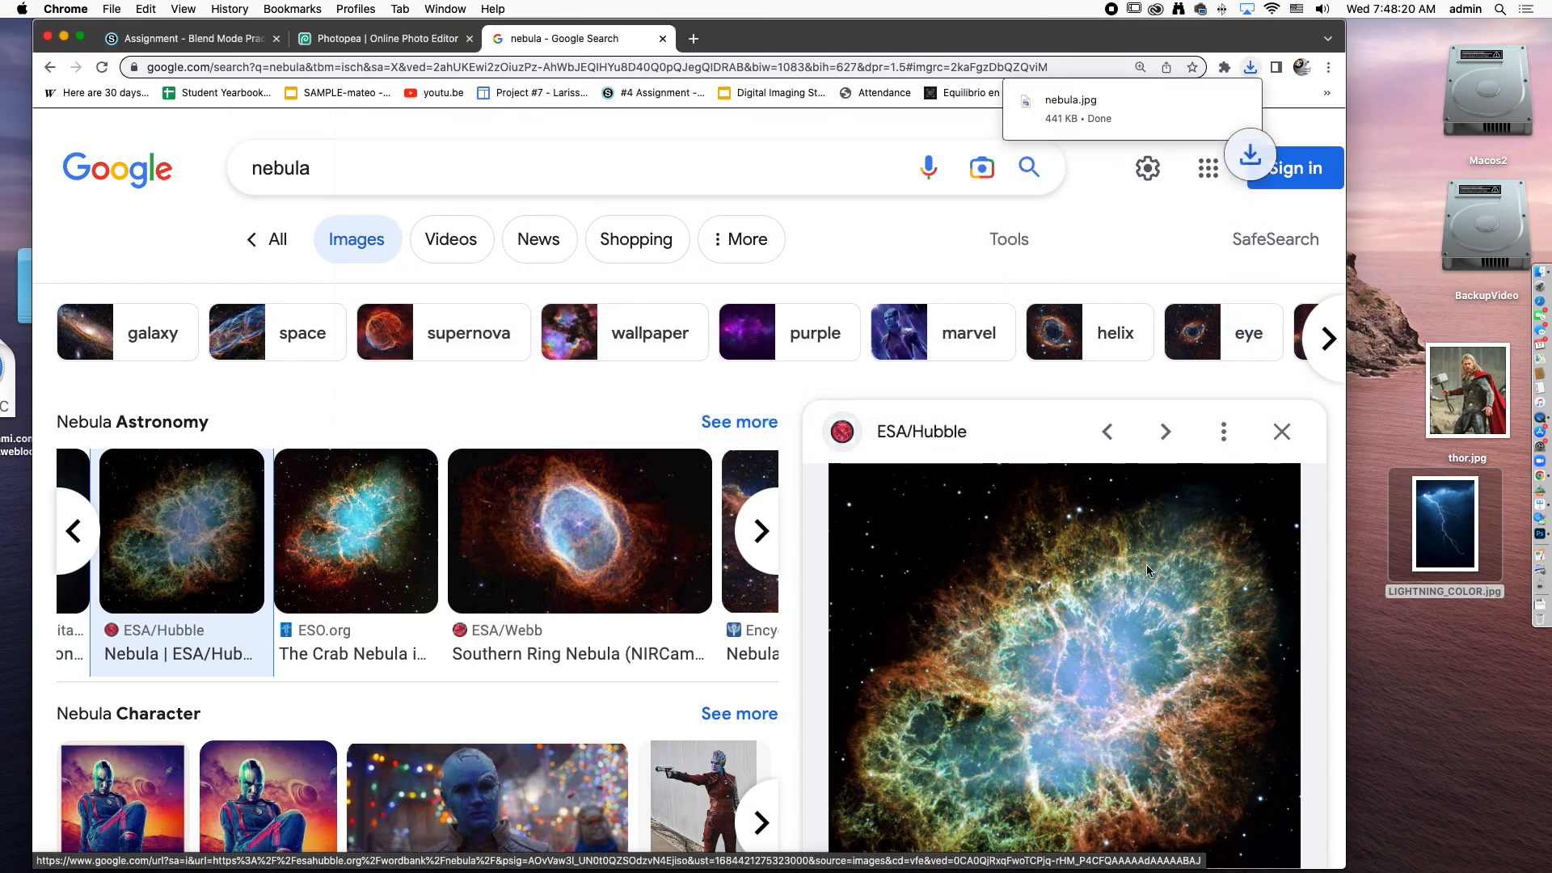
Switch back to Photopea and place the nebula image into thor.psd as a new layer
{"action": "left_click", "coordinate": [303, 40]}
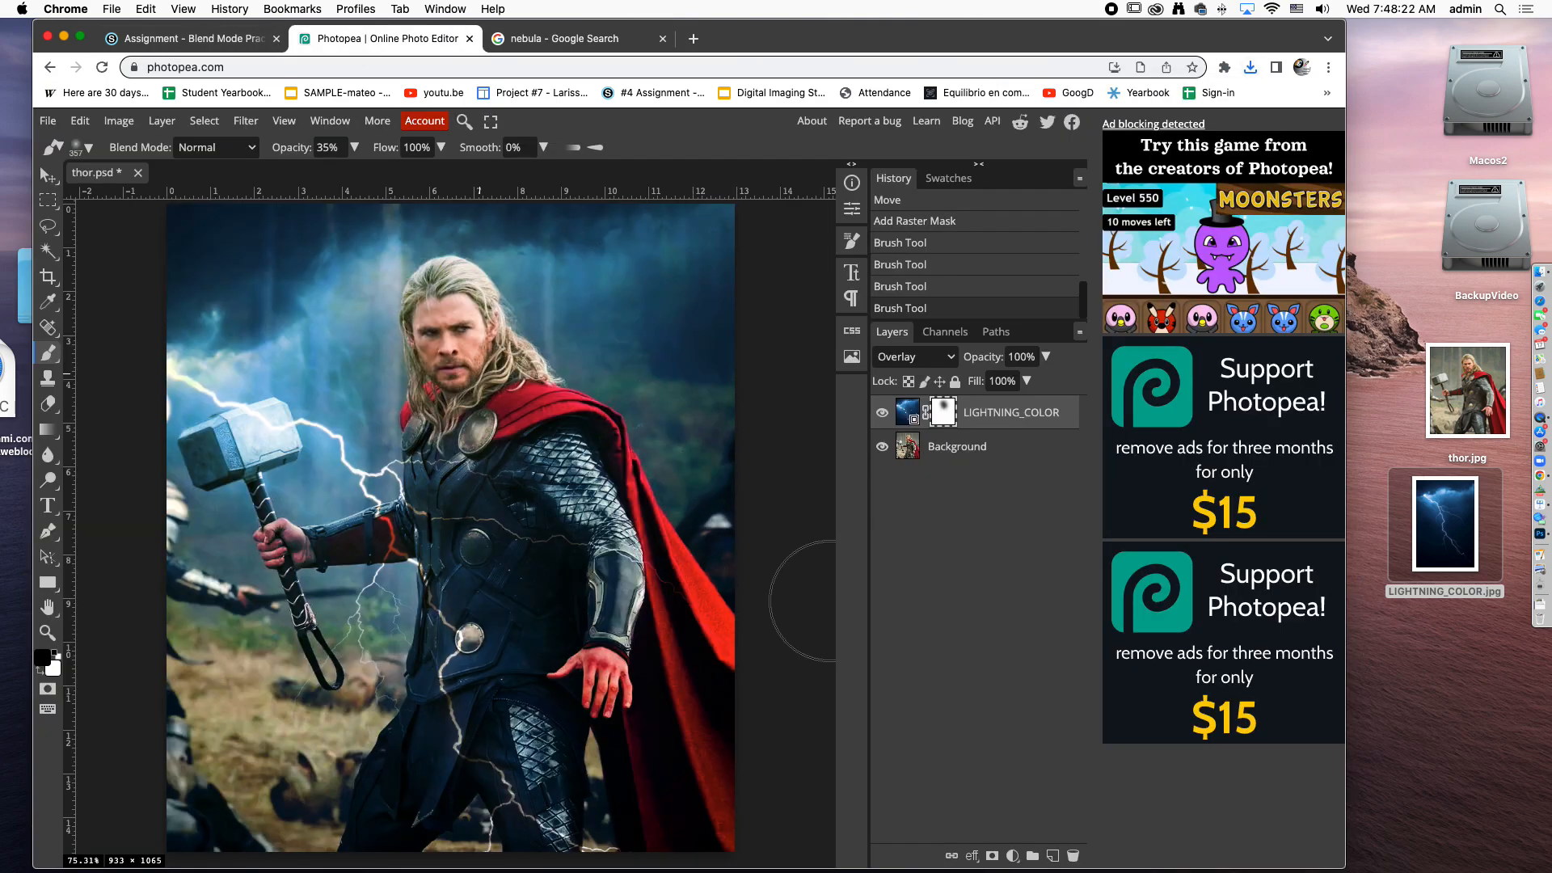
{"action": "left_click", "coordinate": [49, 123]}
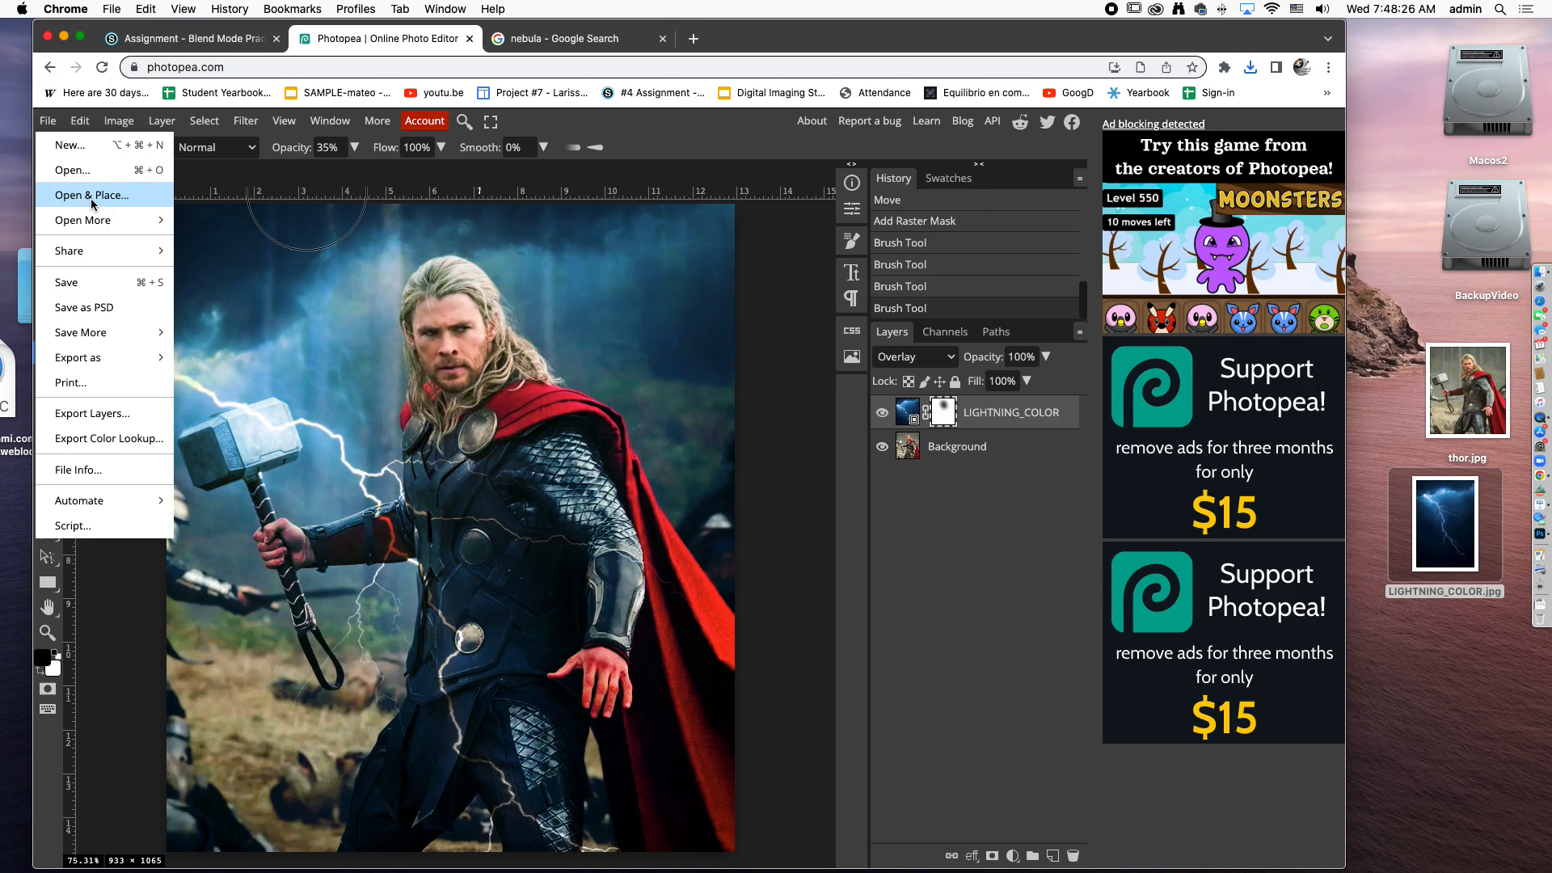
{"action": "left_click_drag", "start_coordinate": [1241, 47], "coordinate": [1257, 11]}
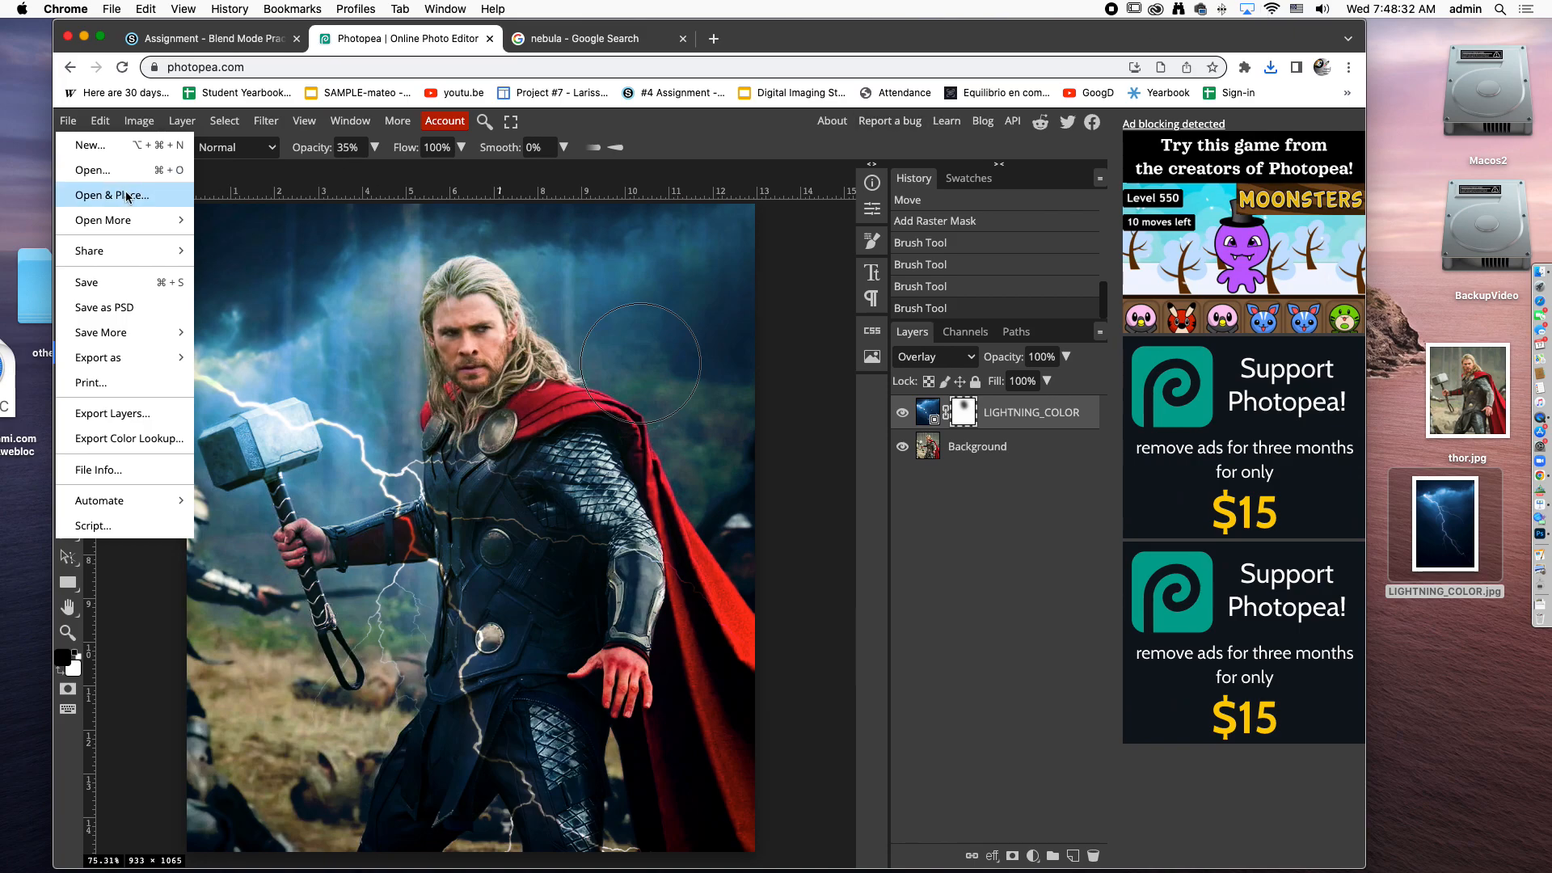
{"action": "left_click", "coordinate": [127, 194]}
{"action": "double_click", "coordinate": [595, 142]}
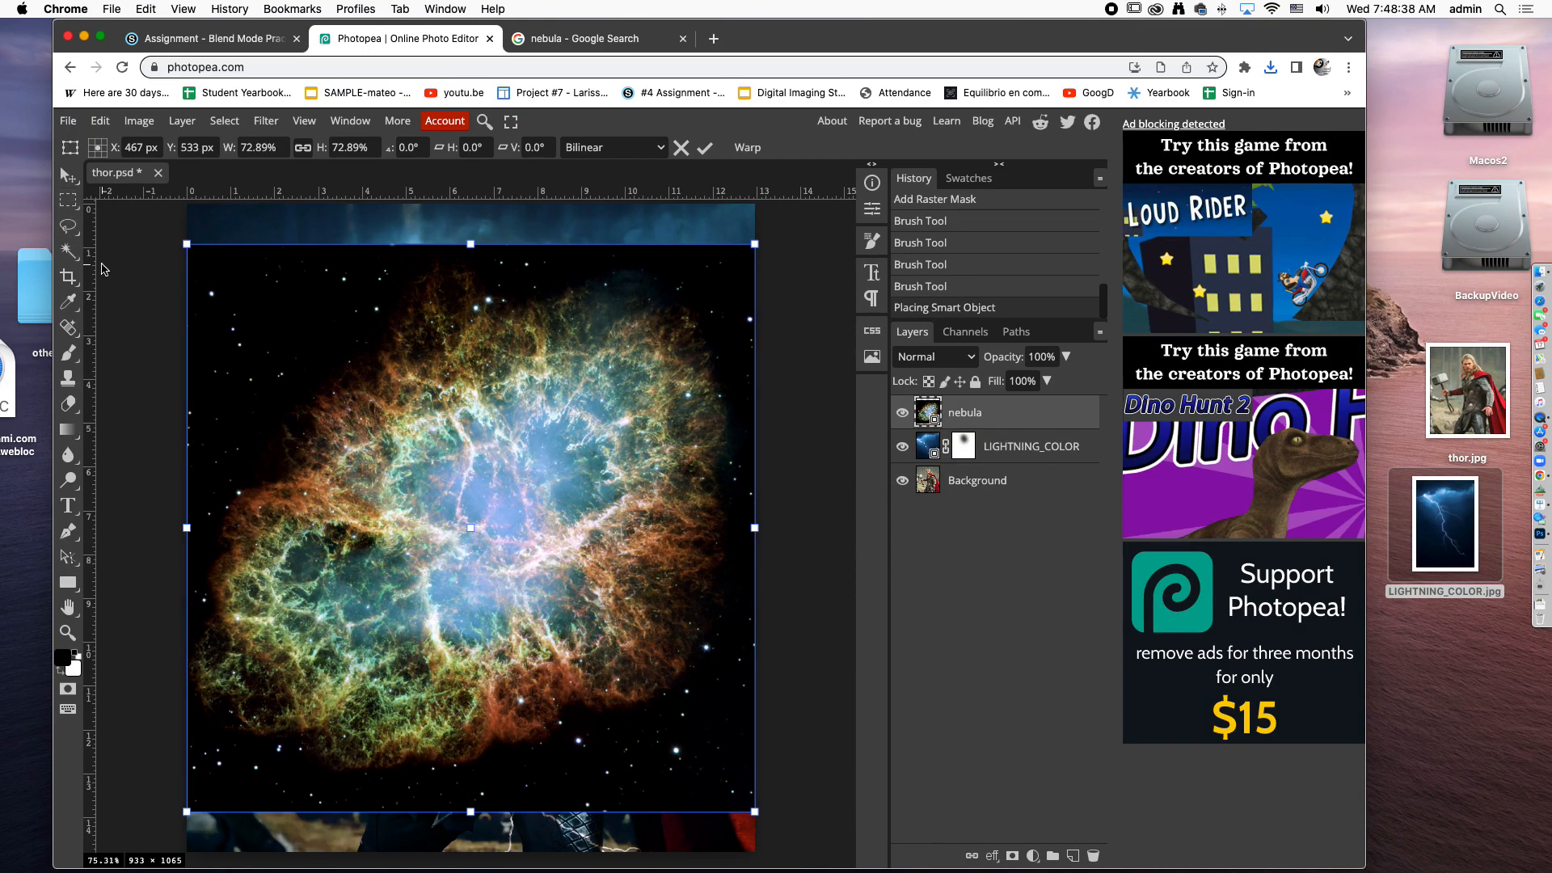
Enlarge and reposition the nebula image so it covers nearly the whole canvas, and apply the transform
{"action": "key", "text": "super+minus"}
{"action": "key", "text": "super+minus"}
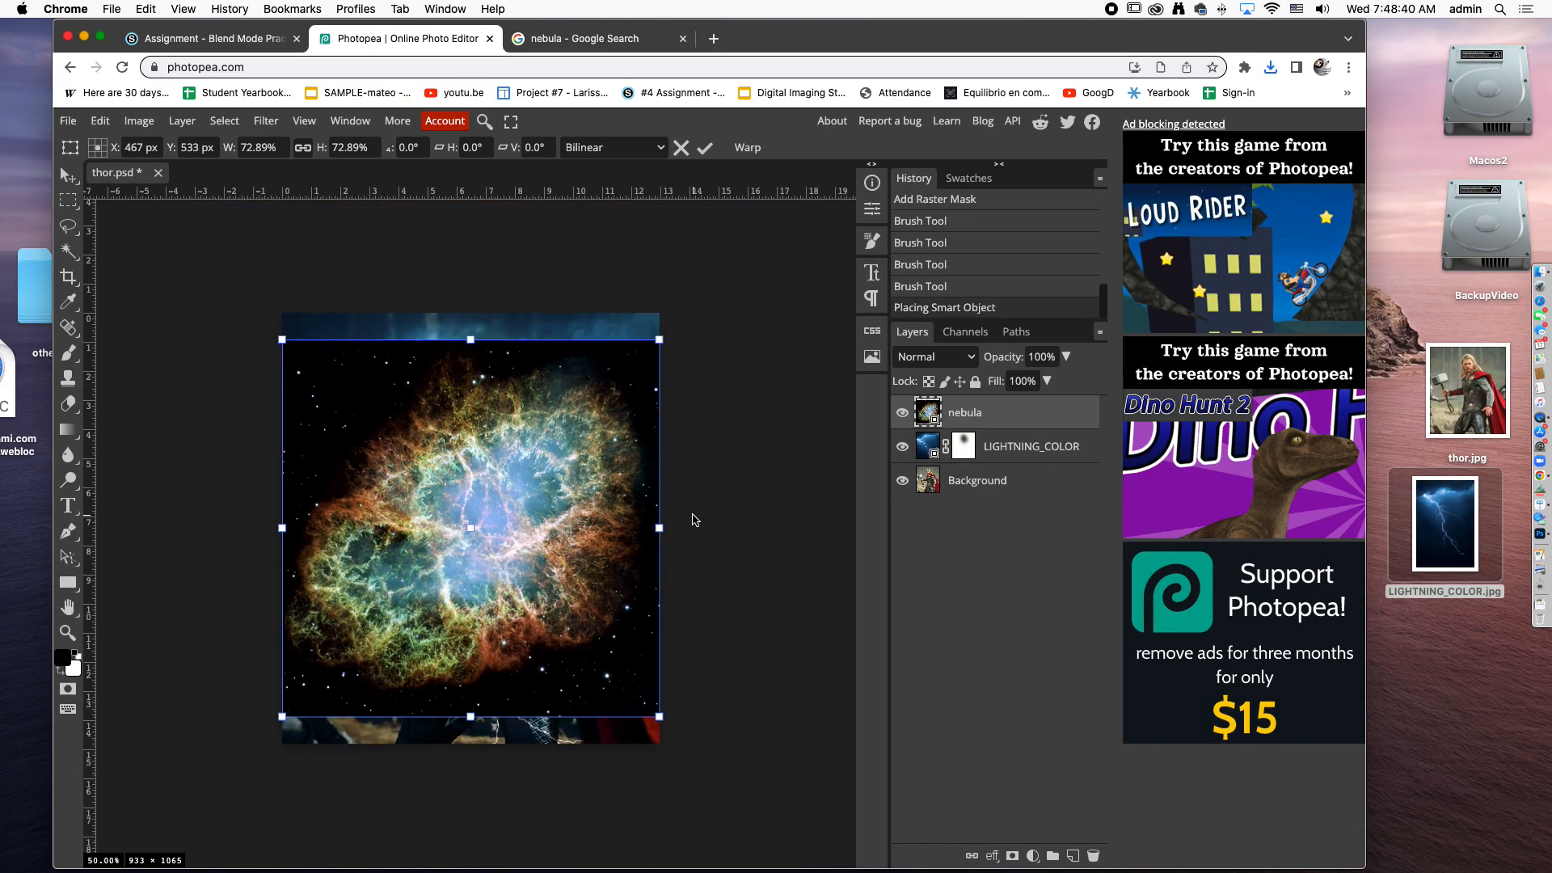
{"action": "left_click_drag", "start_coordinate": [659, 725], "coordinate": [706, 773]}
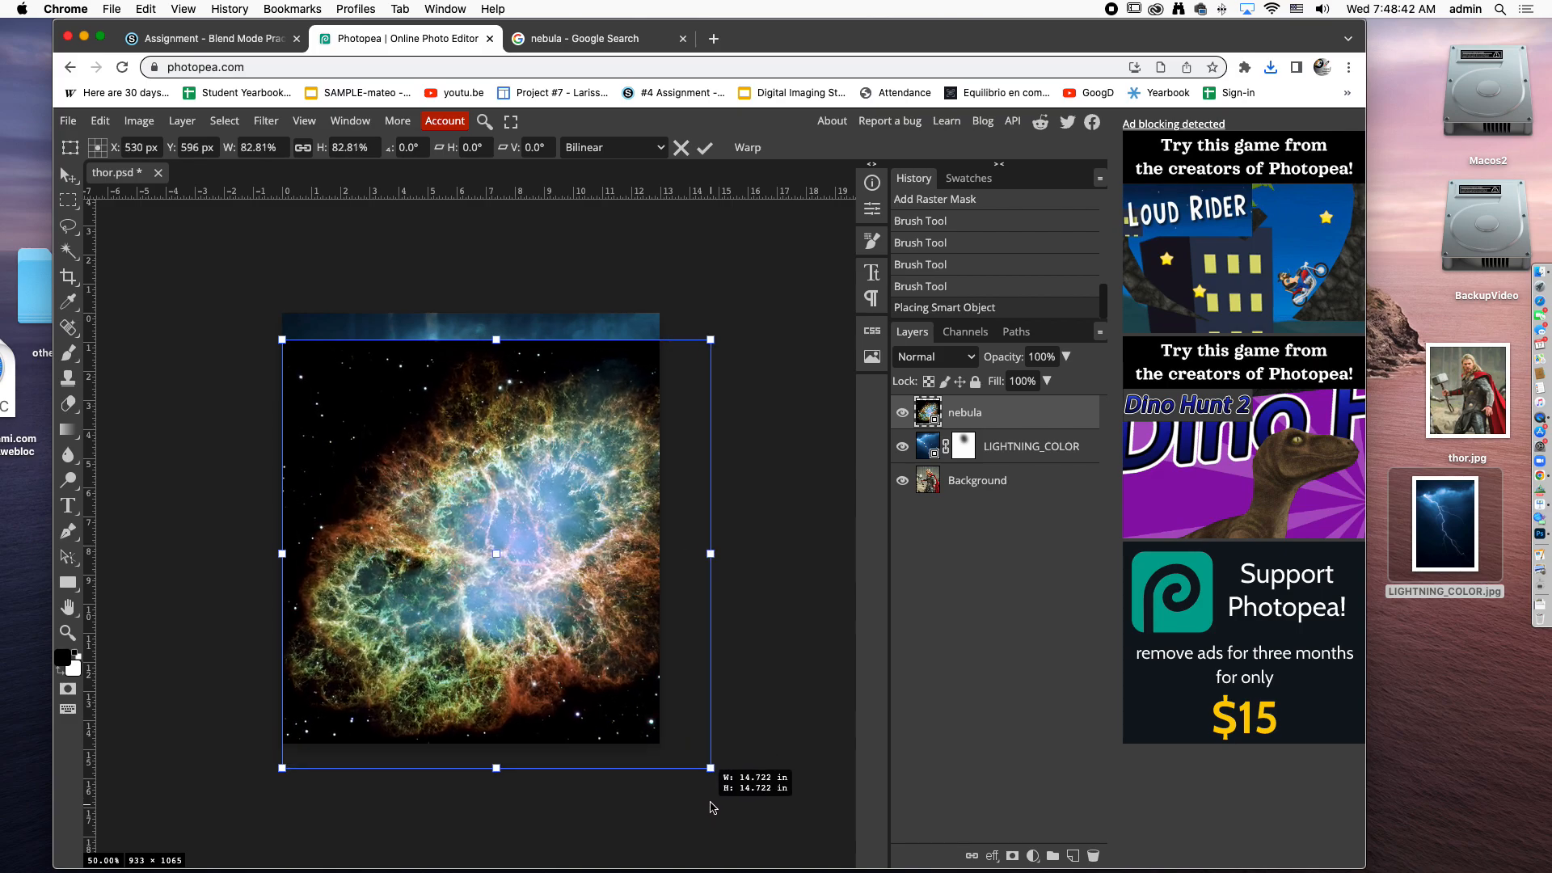
{"action": "left_click_drag", "start_coordinate": [493, 517], "coordinate": [487, 453]}
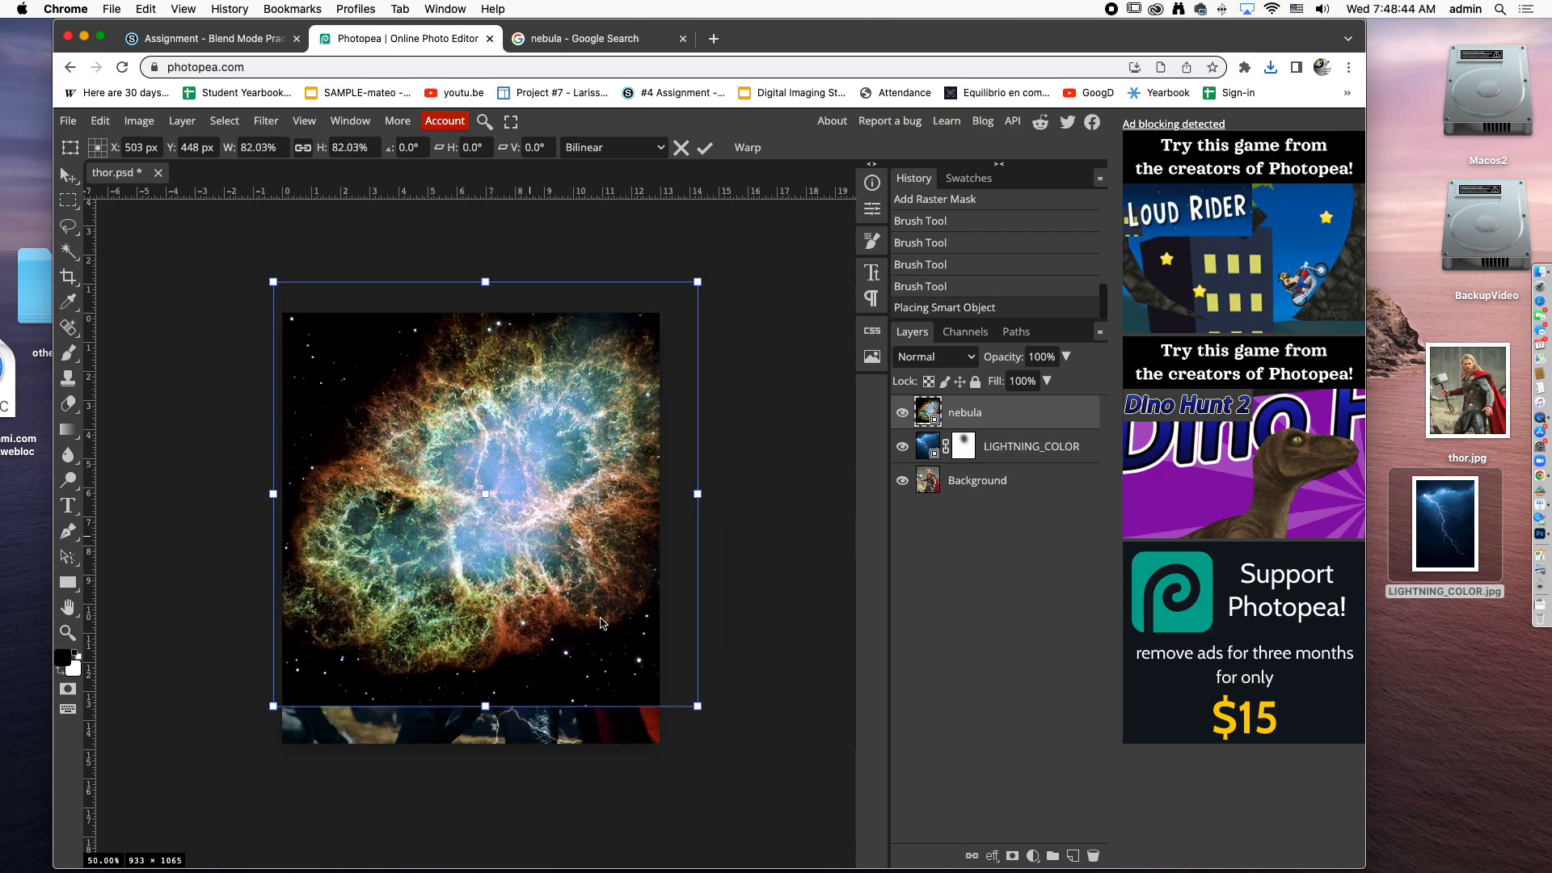
{"action": "left_click_drag", "start_coordinate": [701, 714], "coordinate": [766, 716]}
{"action": "key", "text": "Return"}
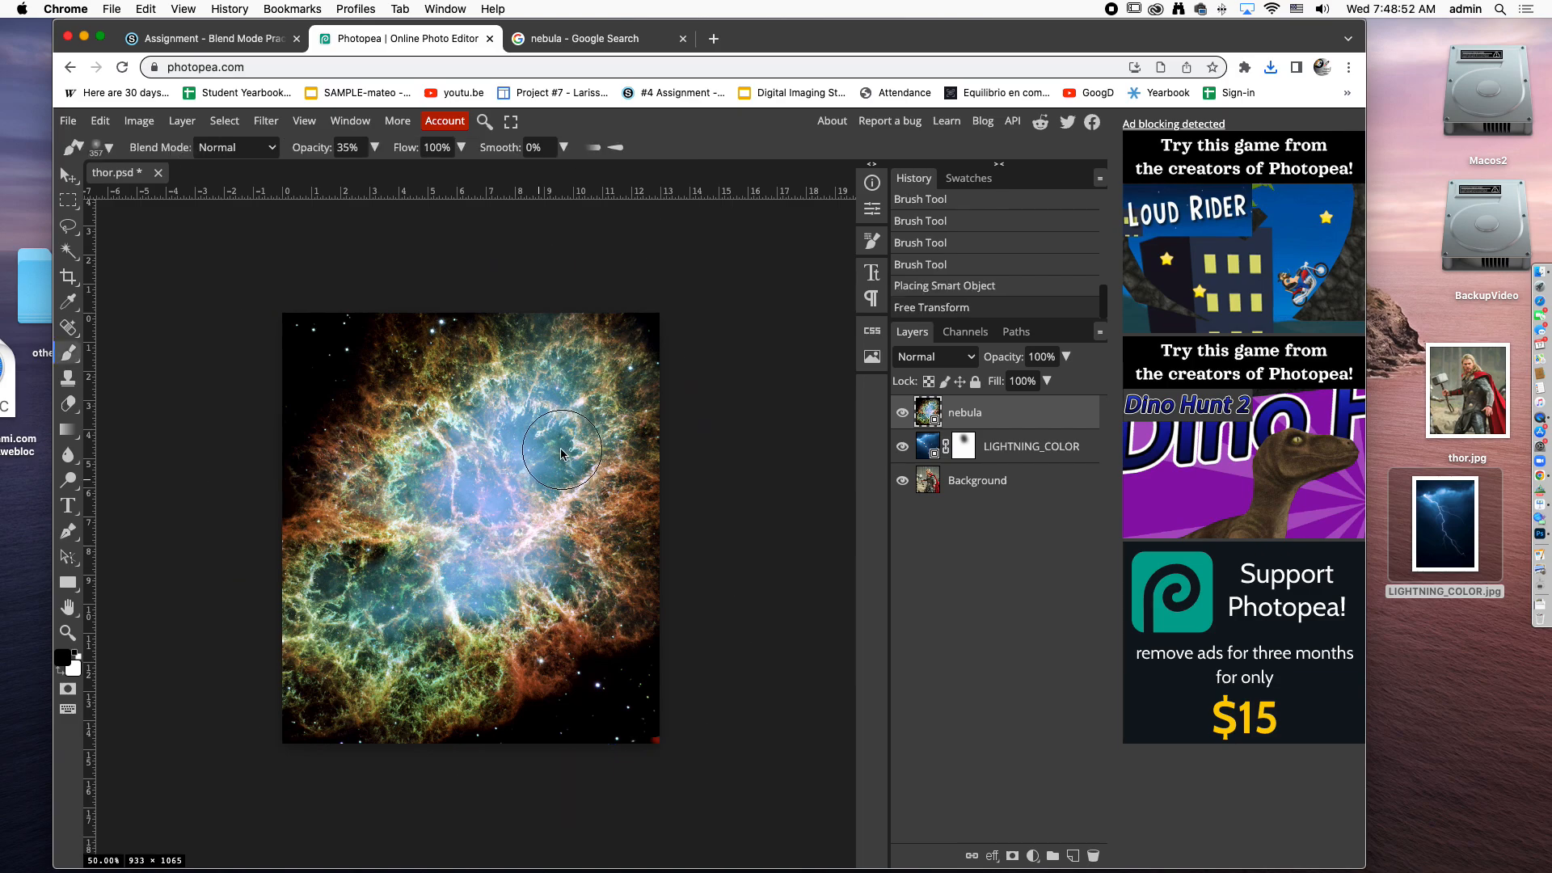
{"action": "key", "text": "super+0"}
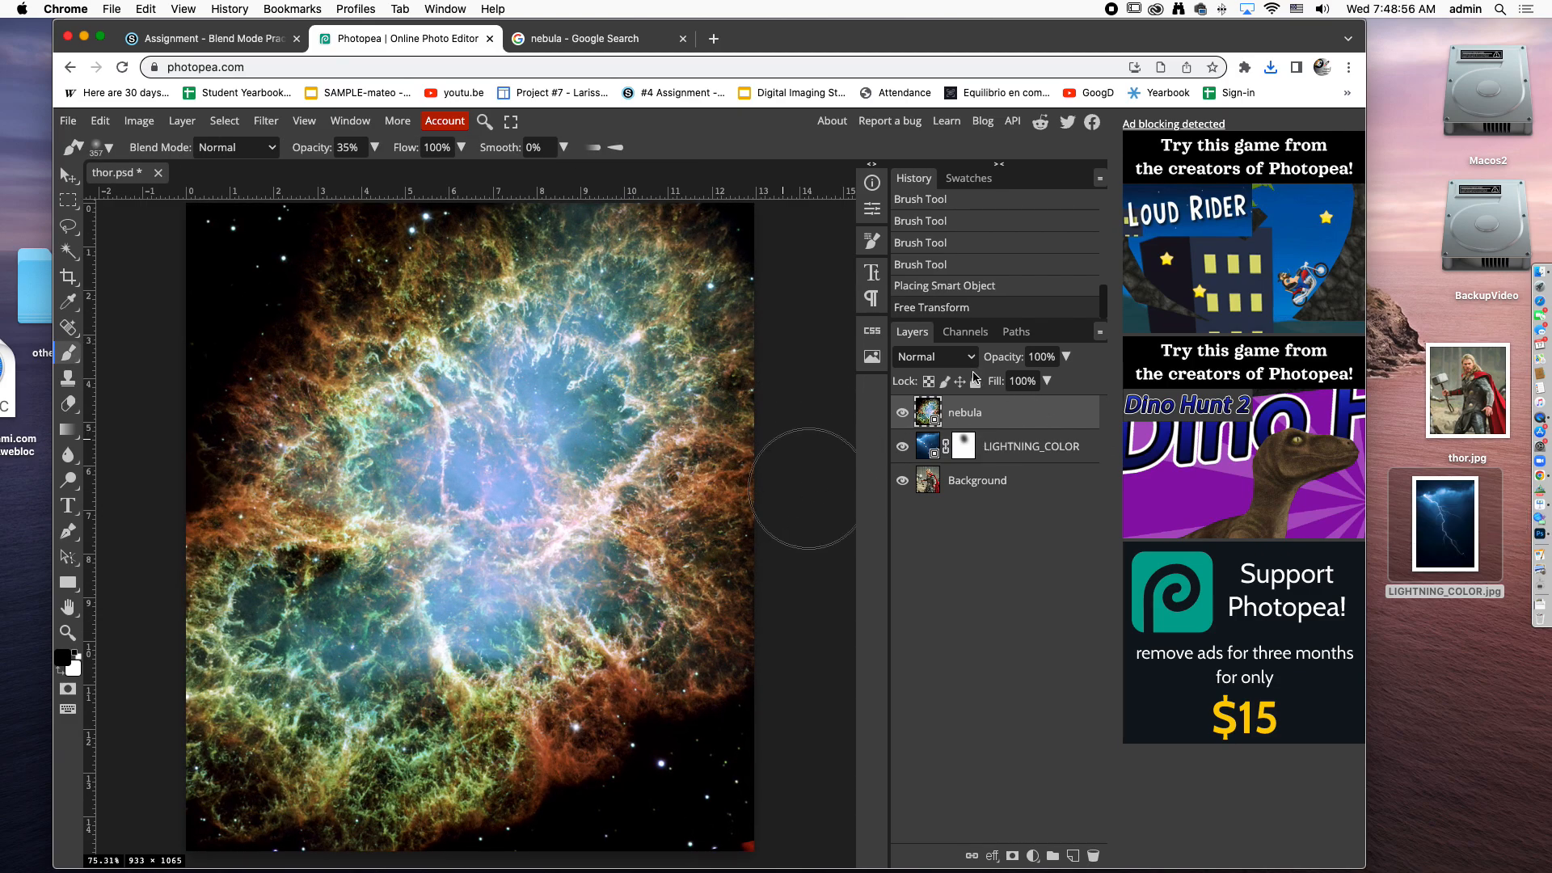
Set the nebula layer's blend mode to Overlay and shift the layer slightly over the Thor photo
{"action": "left_click", "coordinate": [935, 356]}
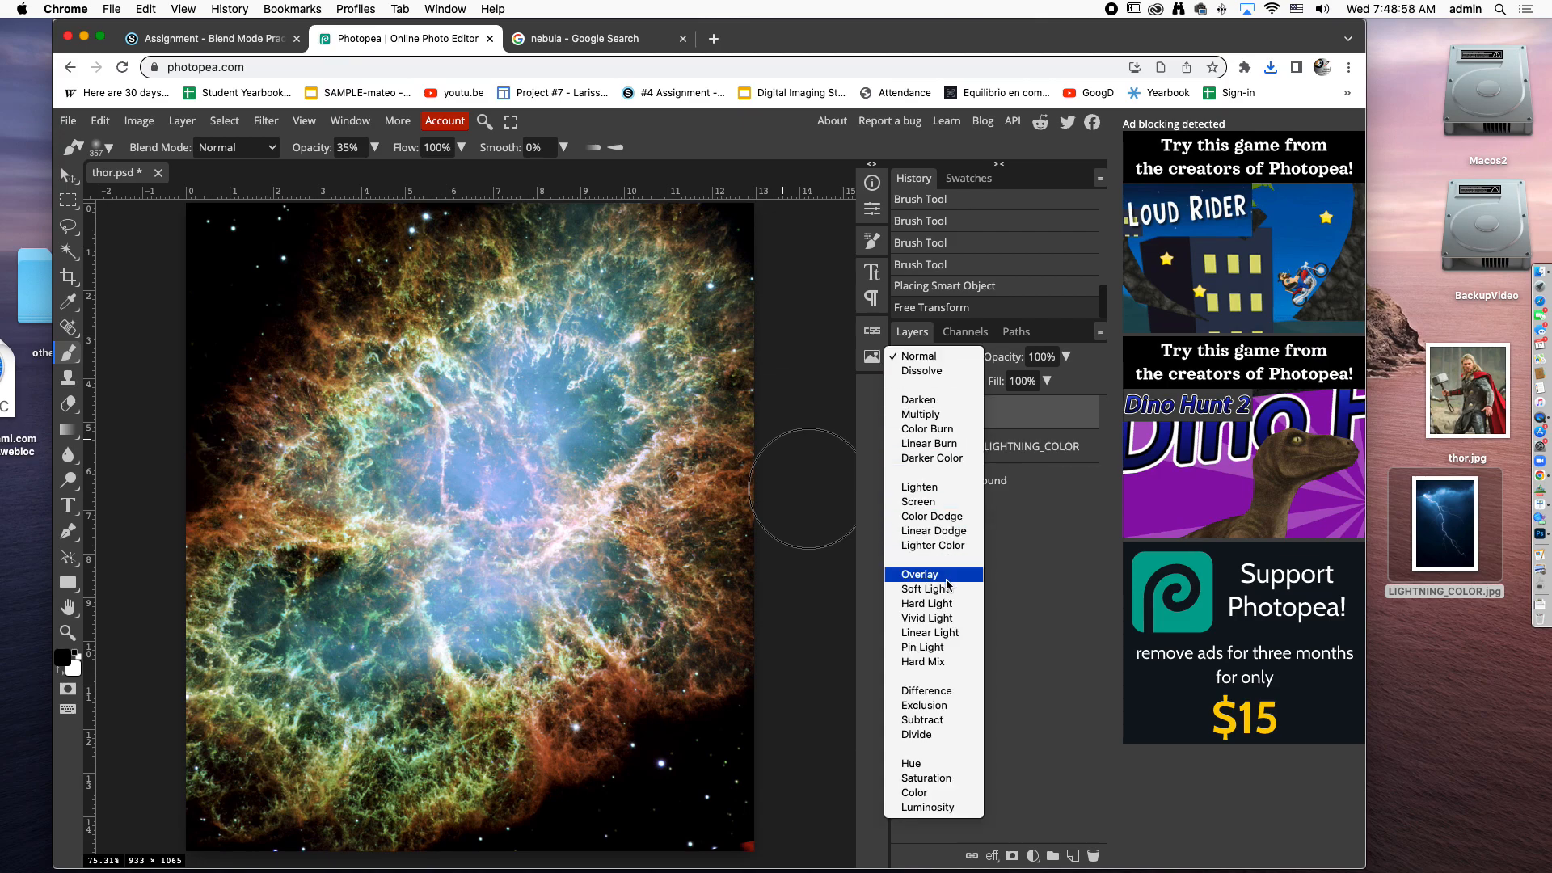
{"action": "left_click", "coordinate": [920, 574]}
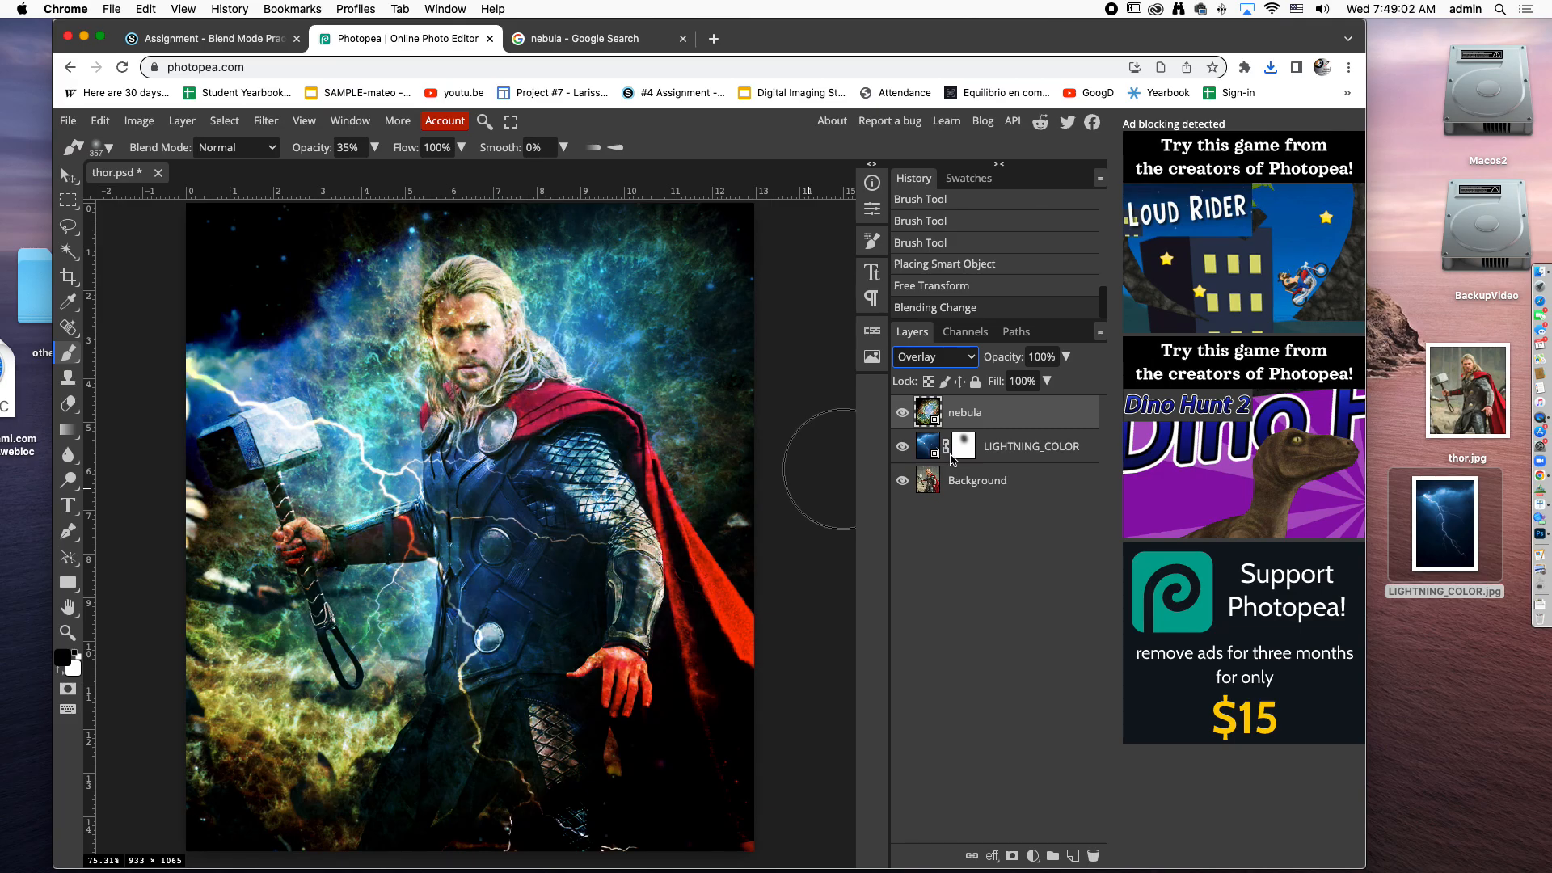
{"action": "key", "text": "v"}
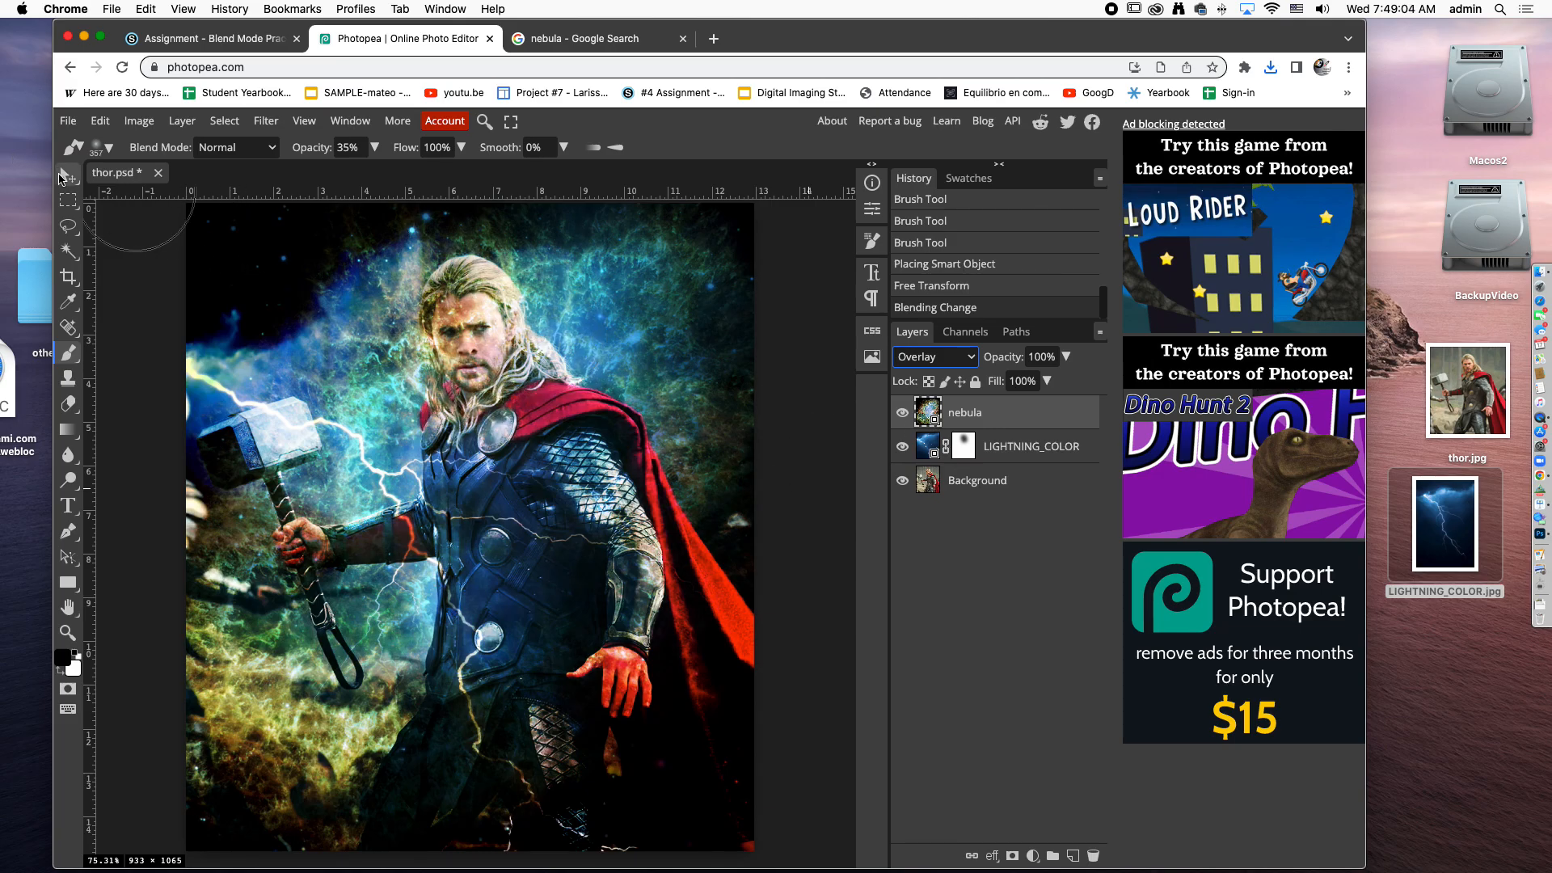
{"action": "left_click_drag", "start_coordinate": [587, 446], "coordinate": [571, 451]}
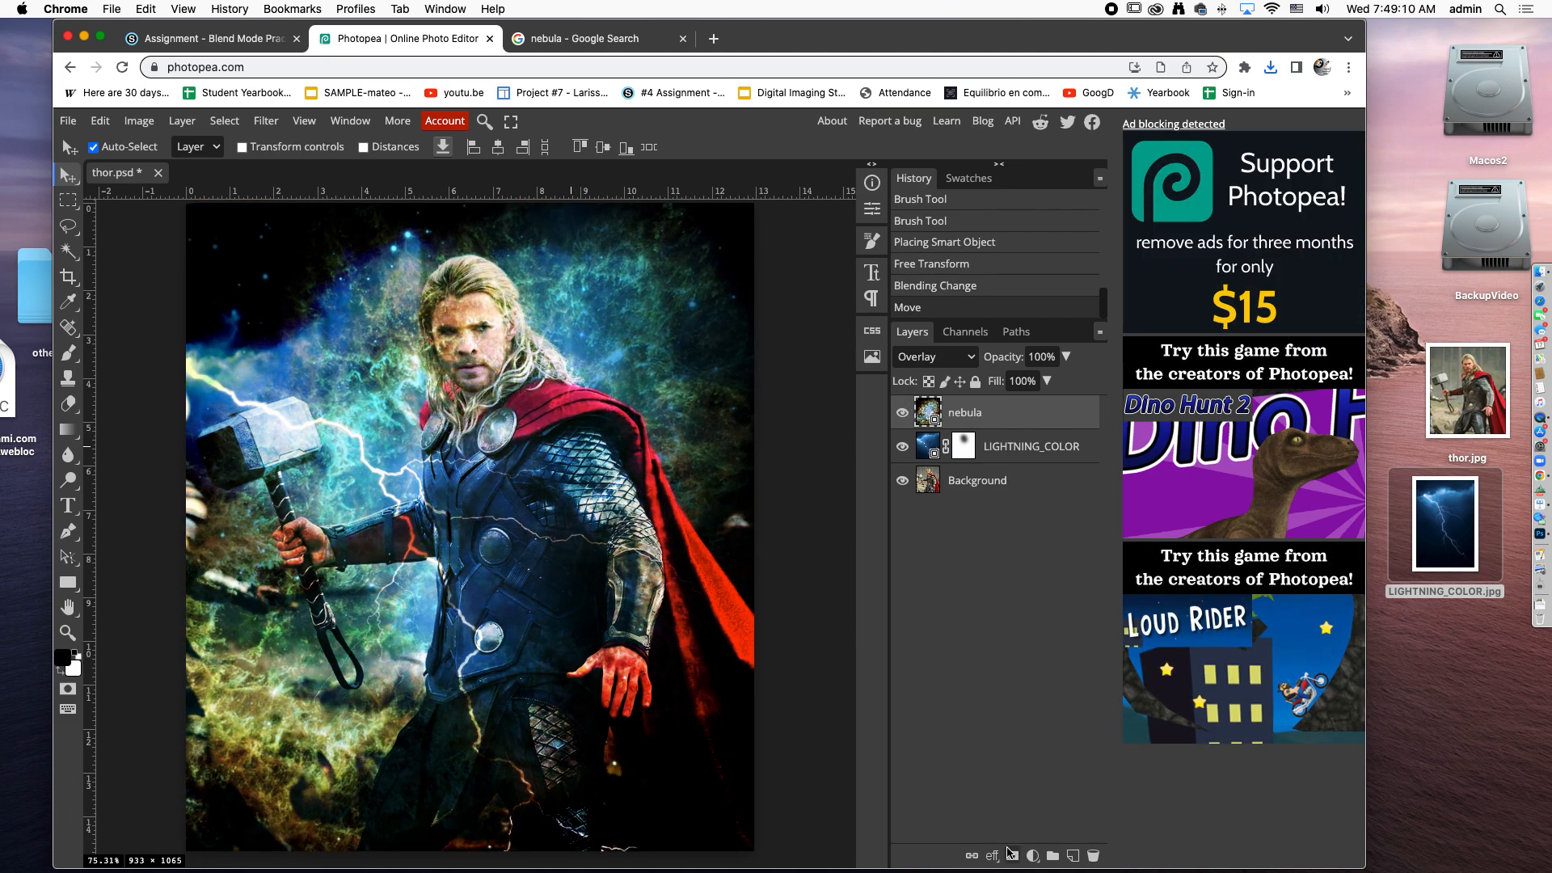
Add a raster mask to the nebula layer and paint it black at 42% brush opacity over Thor's face and hair
{"action": "left_click", "coordinate": [1011, 856]}
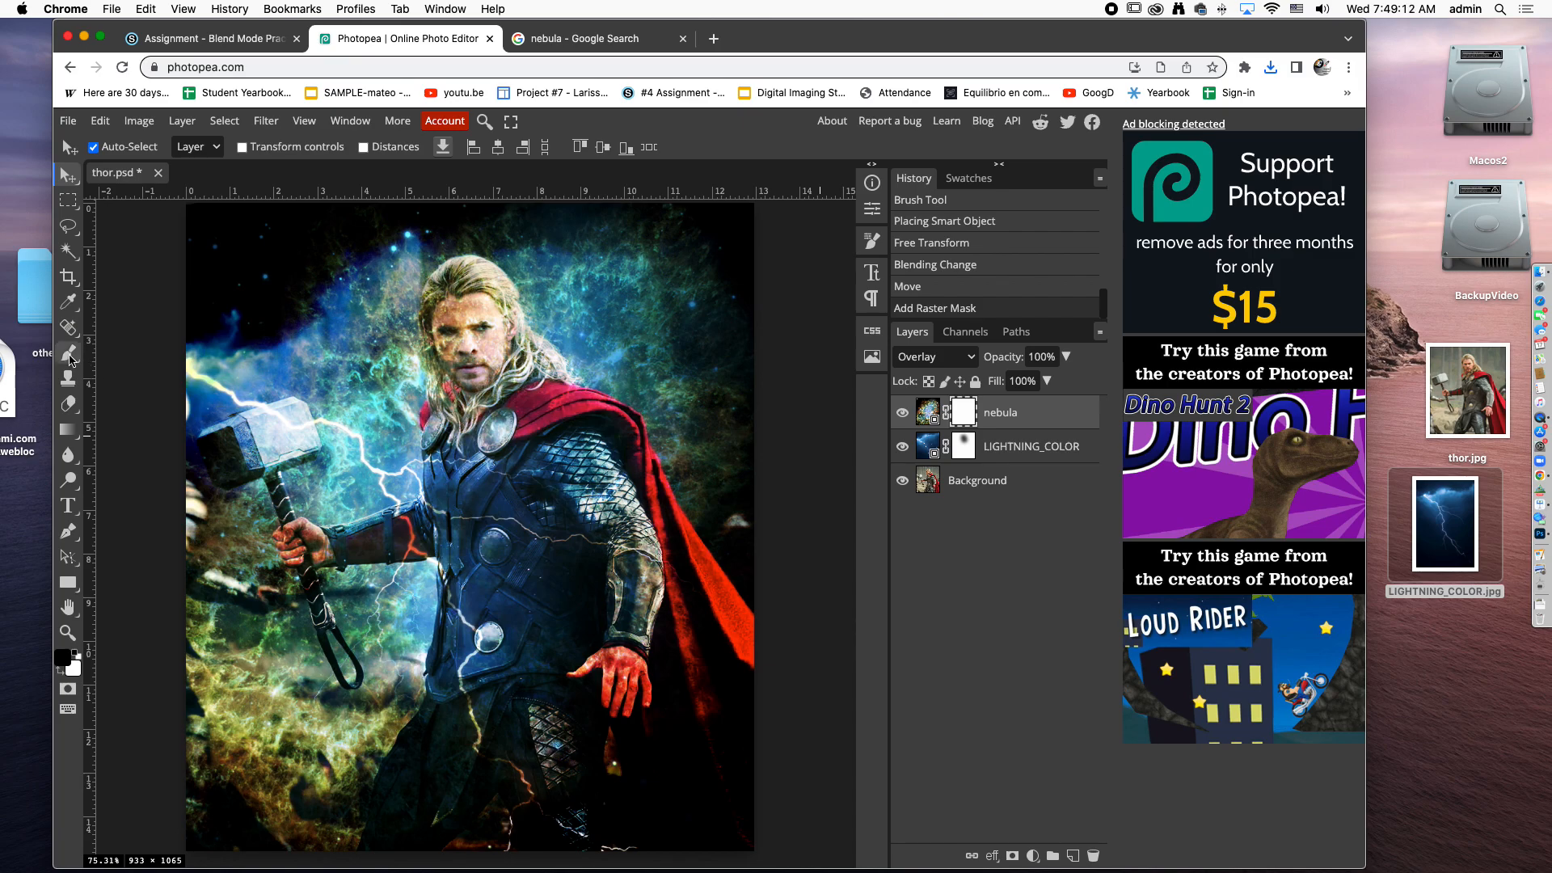
{"action": "left_click", "coordinate": [68, 353]}
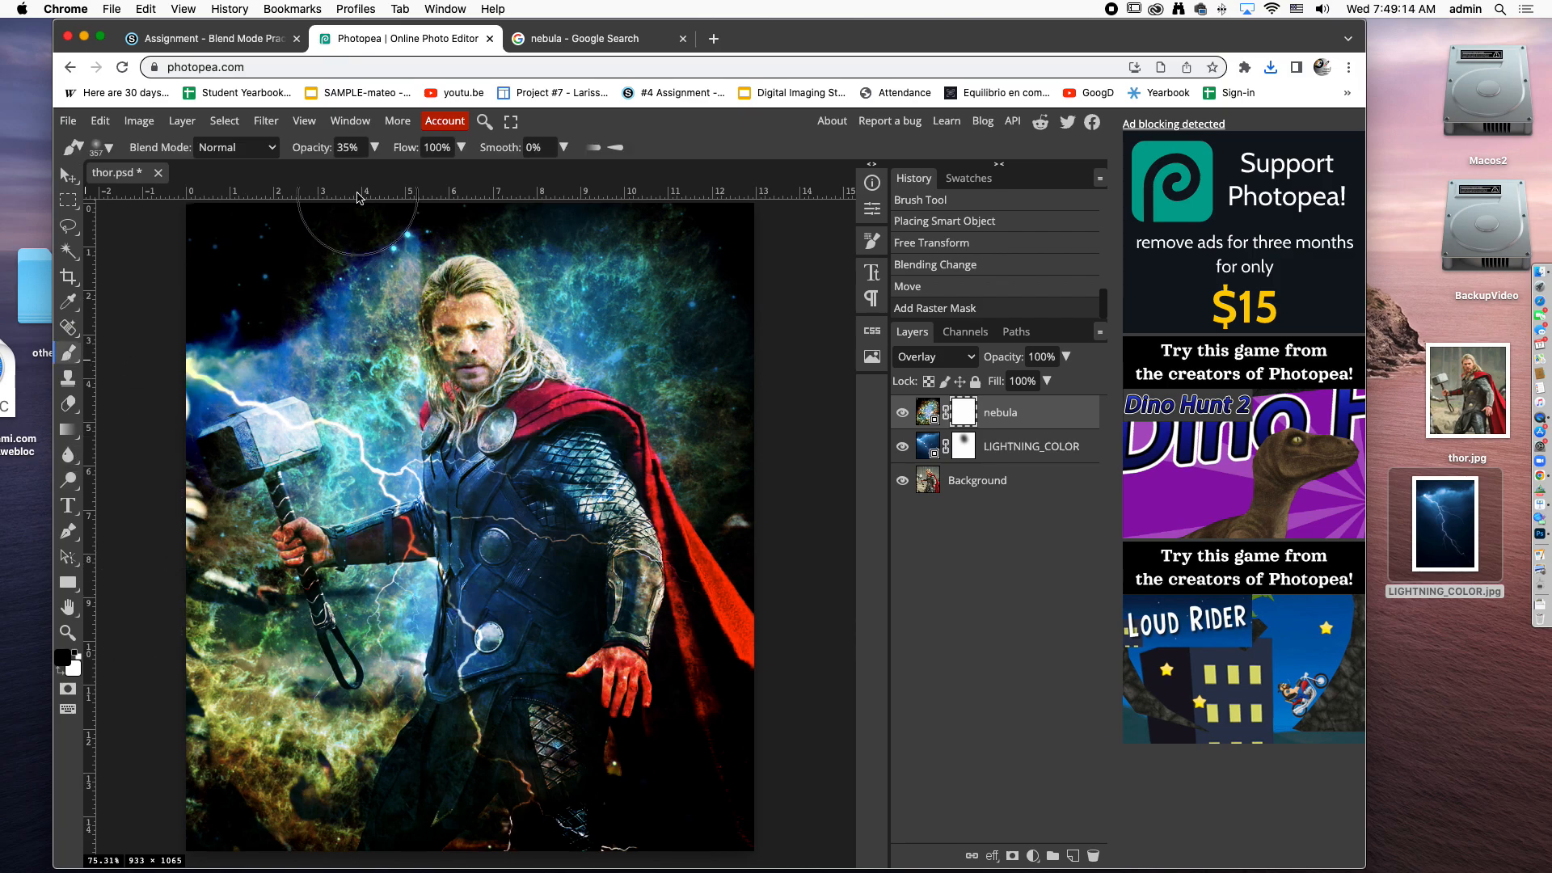
{"action": "left_click", "coordinate": [375, 149]}
{"action": "mouse_move", "coordinate": [324, 172]}
{"action": "left_mouse_down"}
{"action": "mouse_move", "coordinate": [400, 182]}
{"action": "mouse_move", "coordinate": [340, 183]}
{"action": "left_mouse_up"}
{"action": "left_click", "coordinate": [447, 333]}
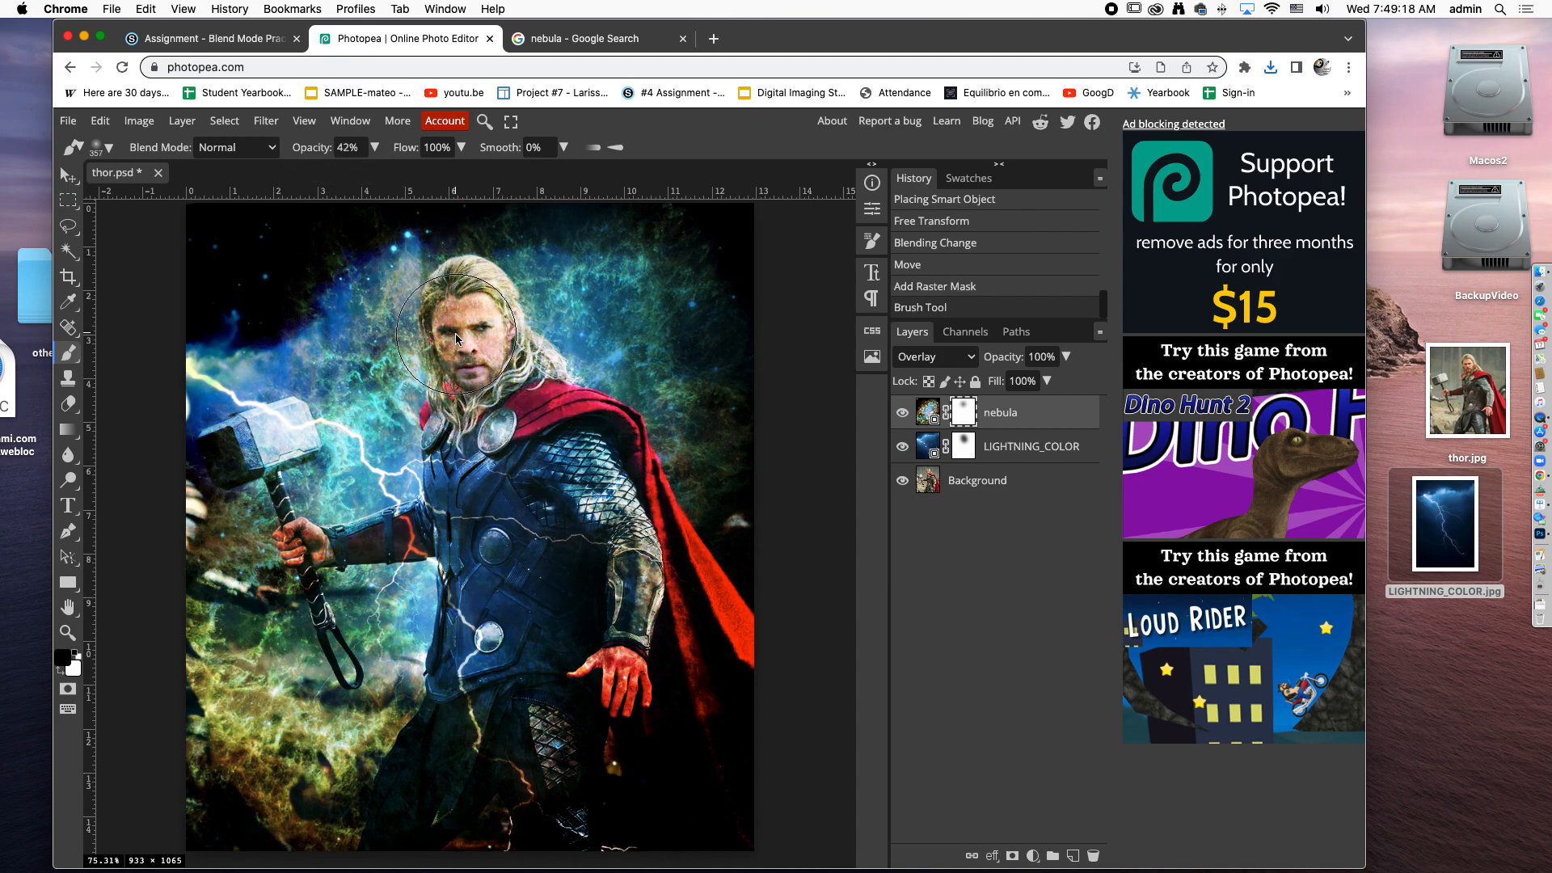
{"action": "left_click", "coordinate": [461, 349]}
{"action": "left_click", "coordinate": [426, 411]}
{"action": "left_click", "coordinate": [449, 320]}
{"action": "left_click", "coordinate": [481, 321]}
{"action": "left_click", "coordinate": [429, 379]}
{"action": "left_click", "coordinate": [459, 305]}
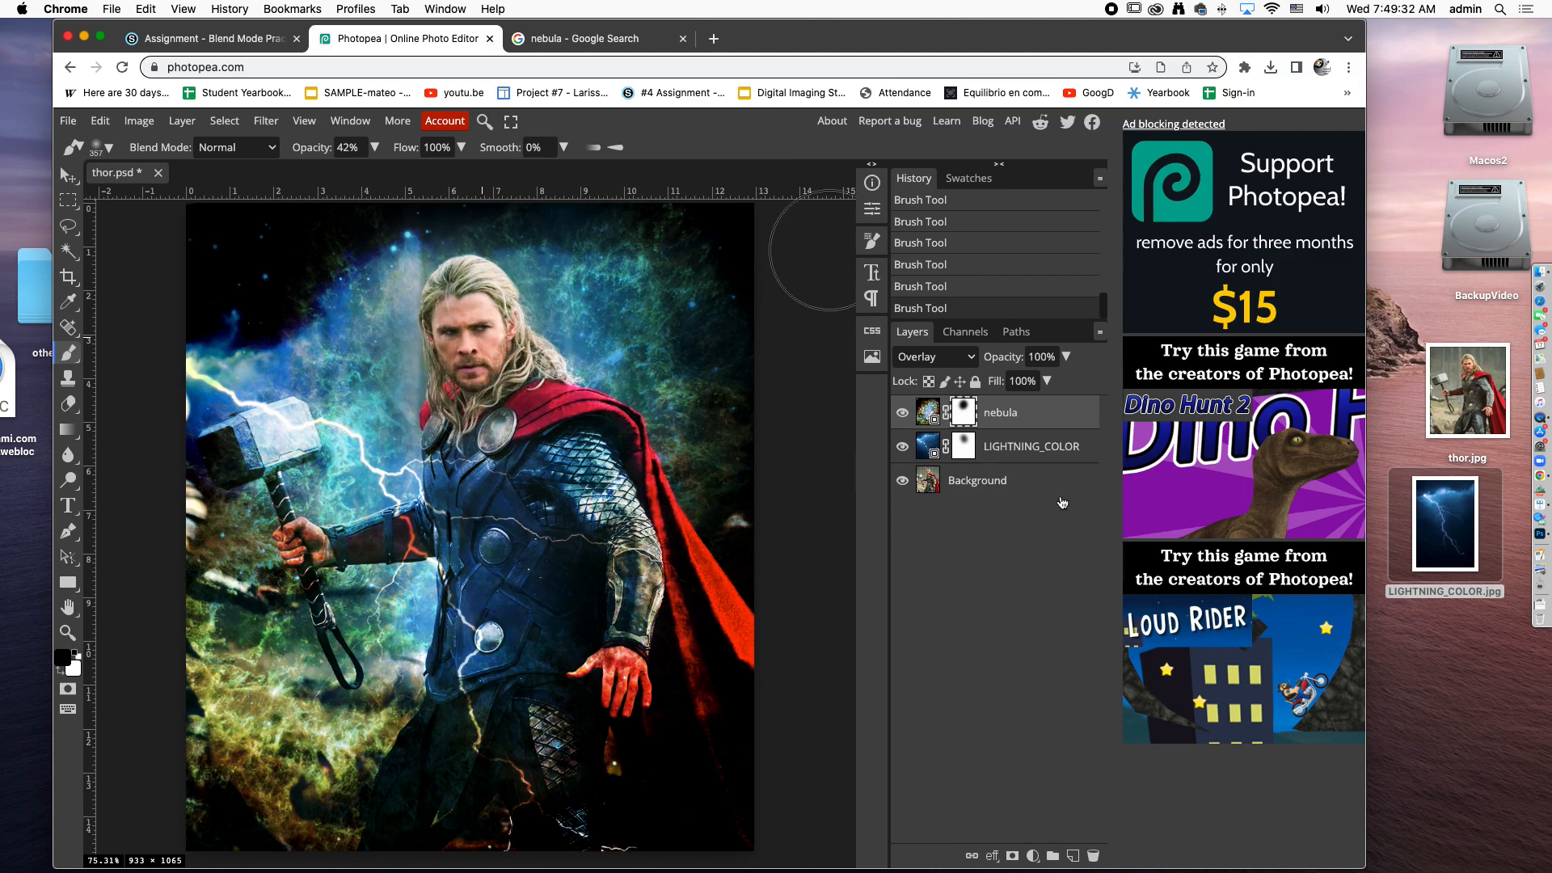
Search Google for "saturn" in a new browser tab and show the image results
{"action": "left_click", "coordinate": [715, 39]}
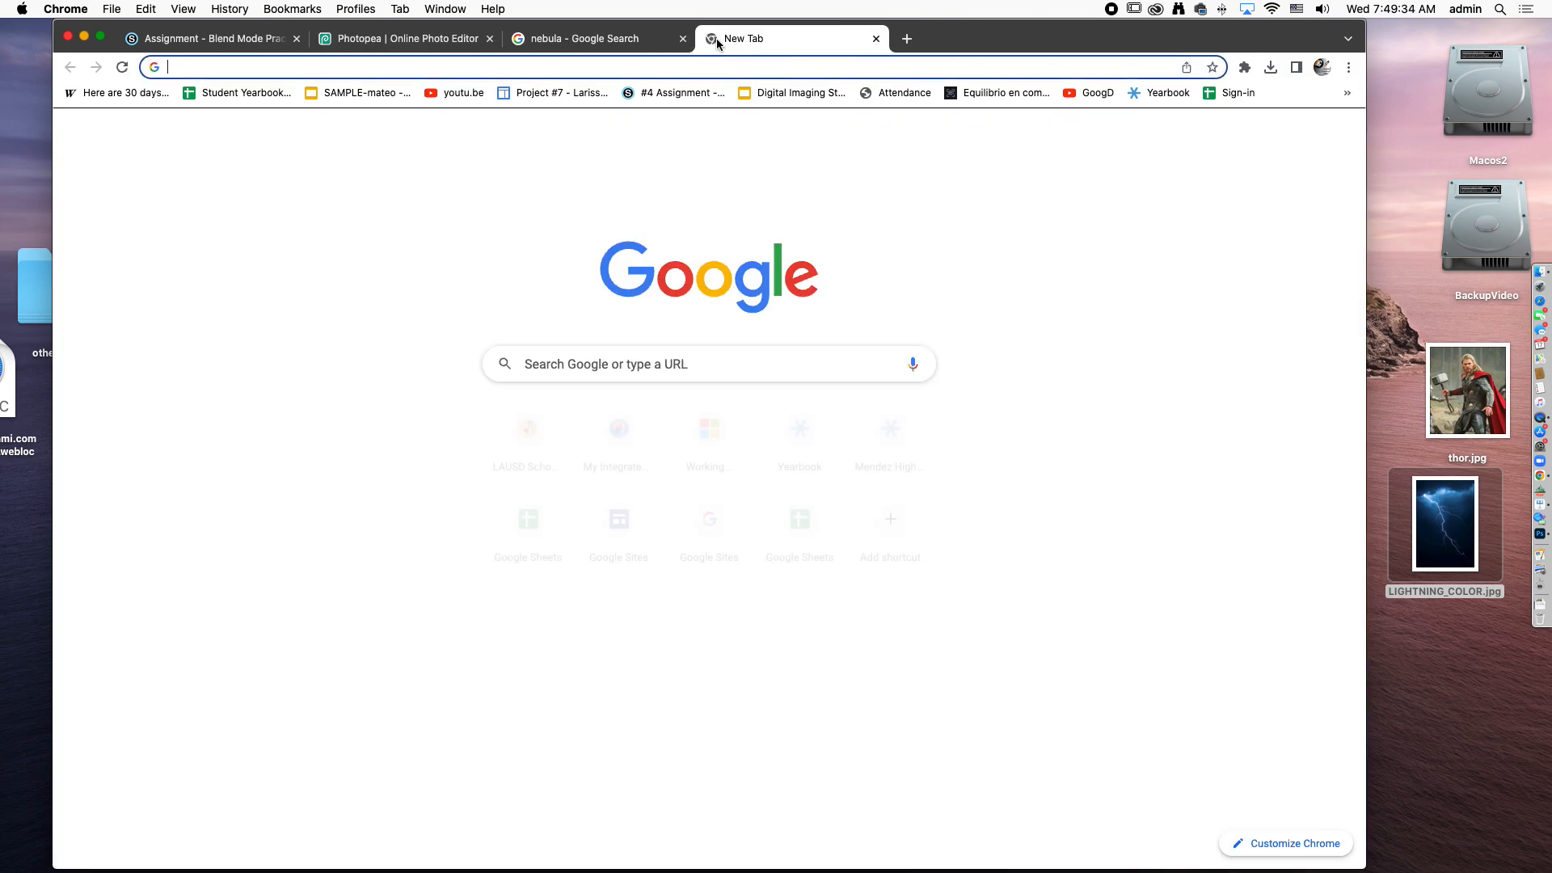
{"action": "left_click", "coordinate": [663, 356]}
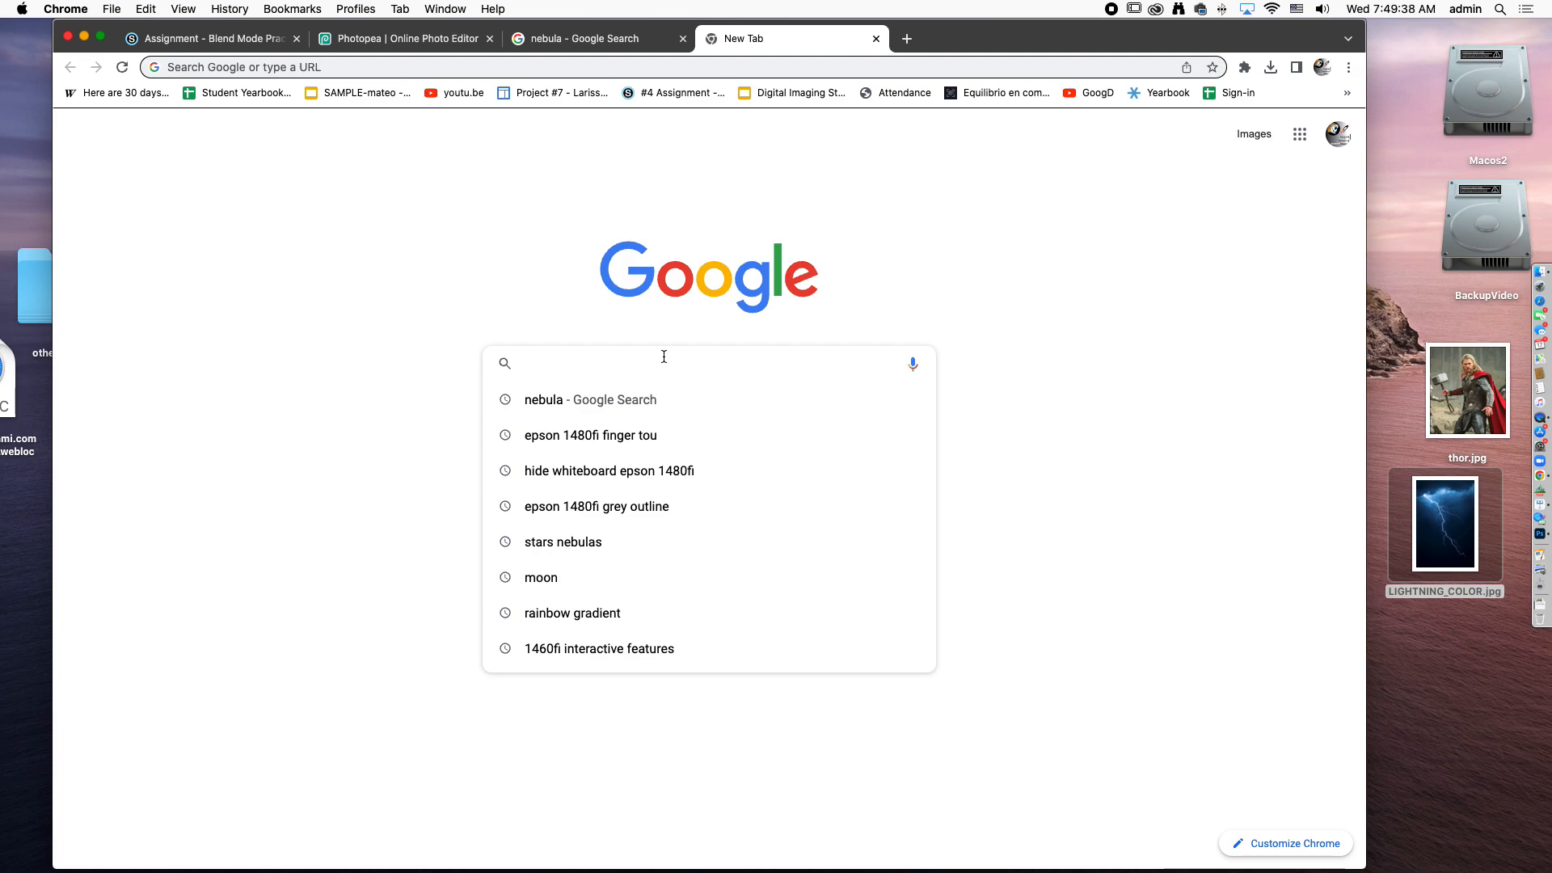
{"action": "type", "text": "st"}
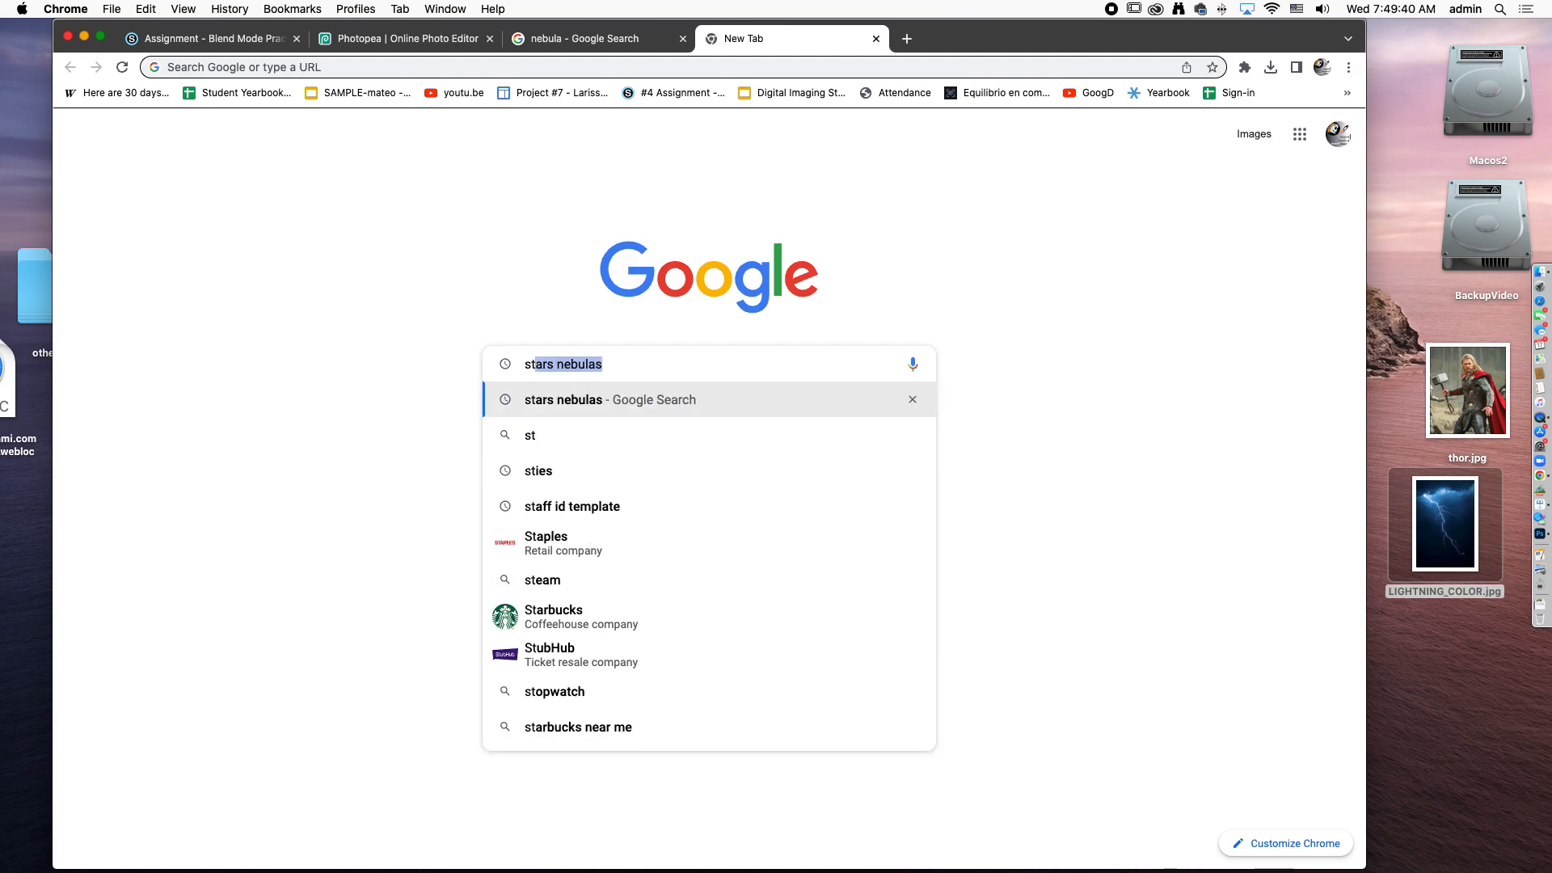
{"action": "key", "text": "BackSpace"}
{"action": "key", "text": "BackSpace"}
{"action": "type", "text": "aturn"}
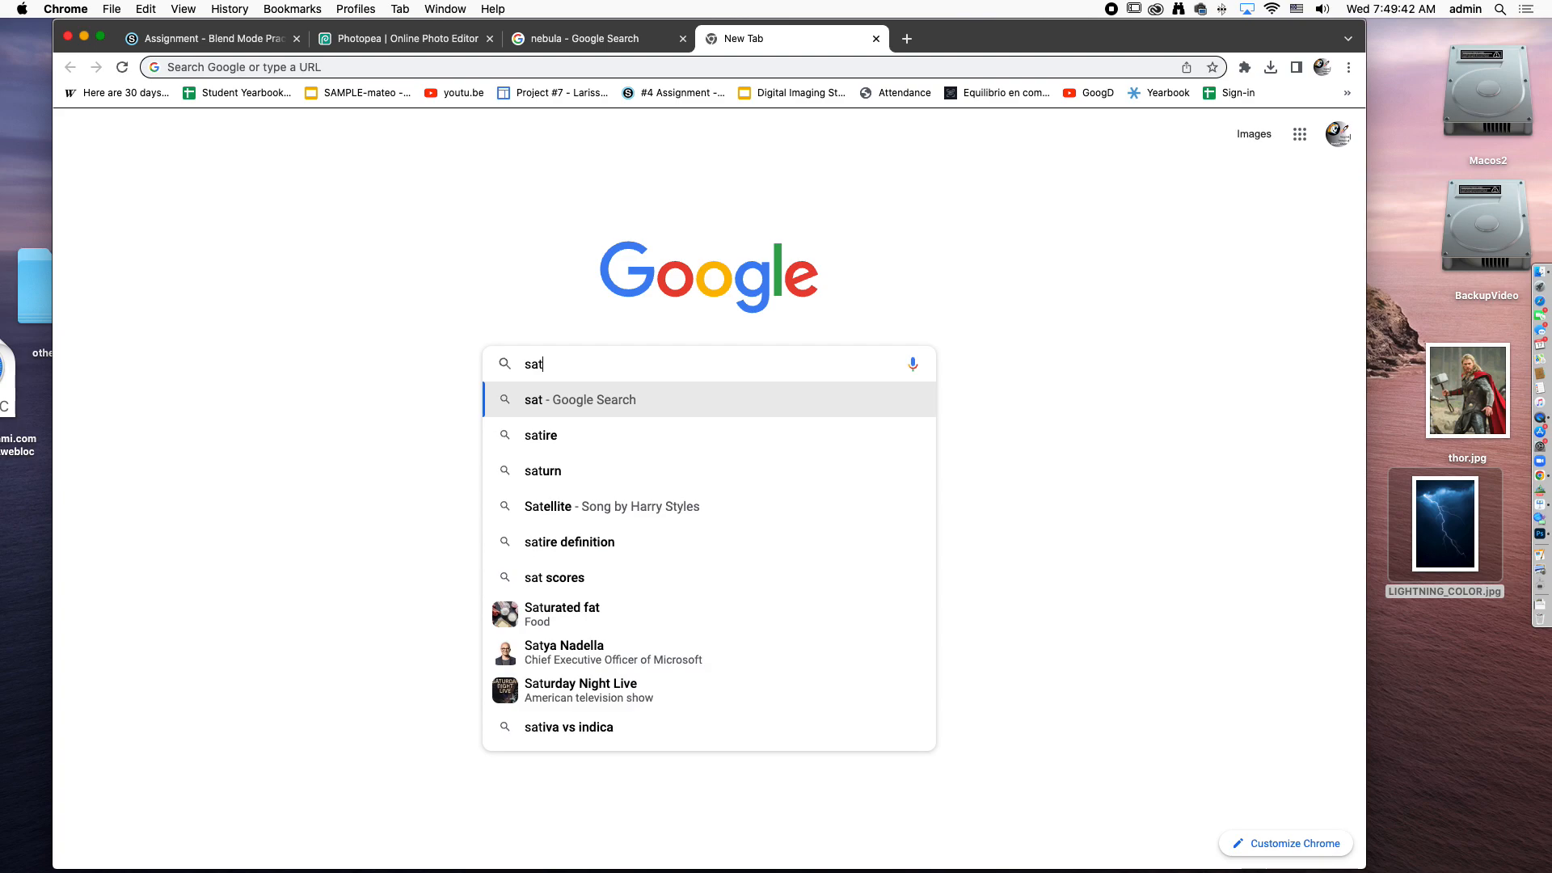
{"action": "key", "text": "Return"}
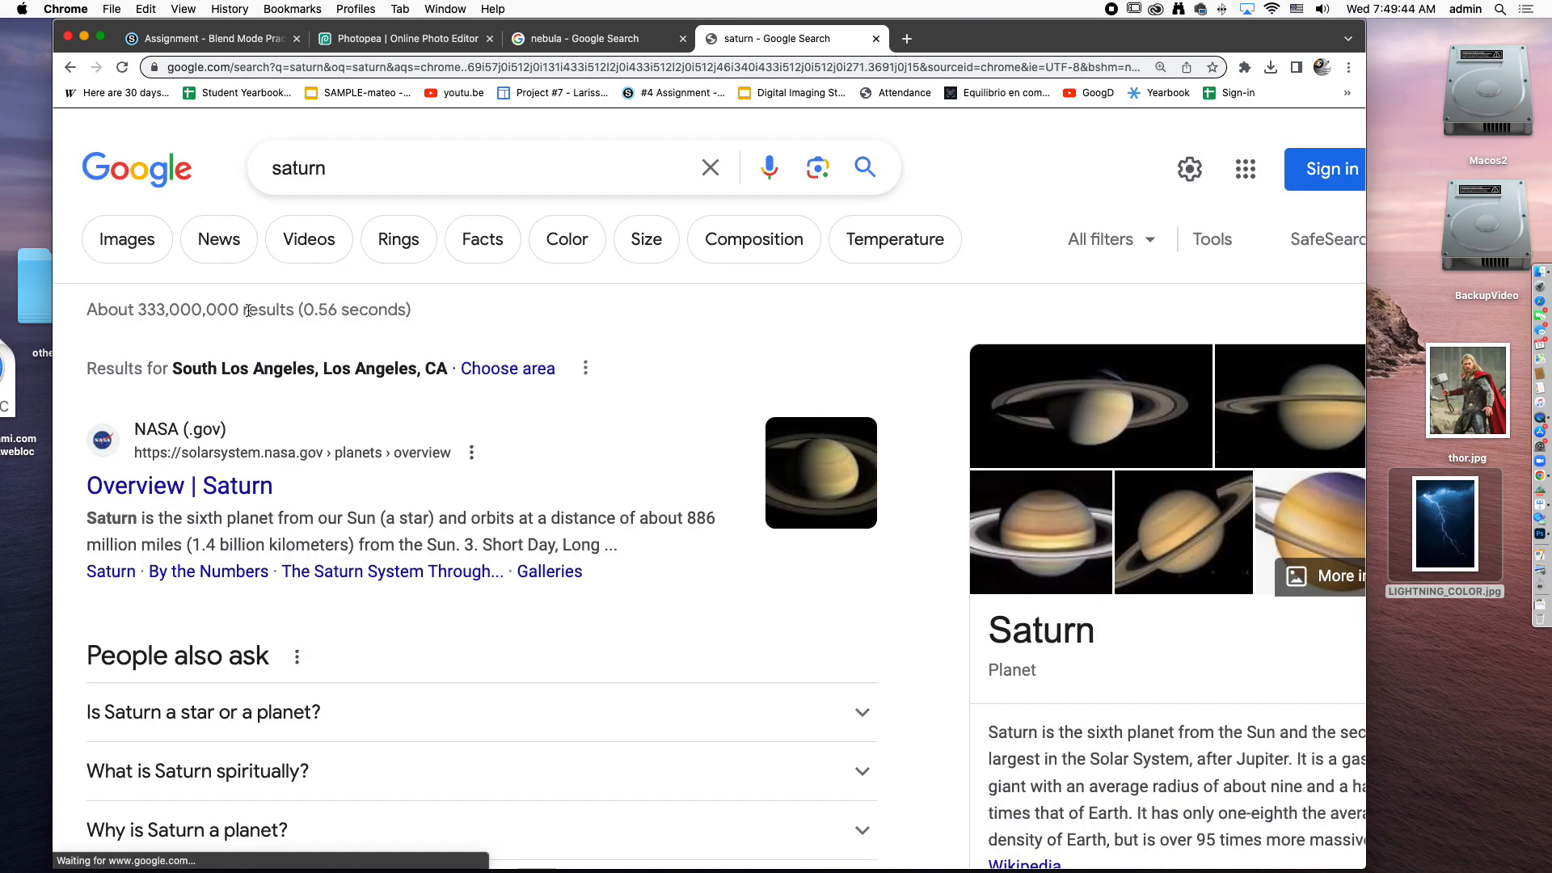
{"action": "left_click", "coordinate": [127, 240]}
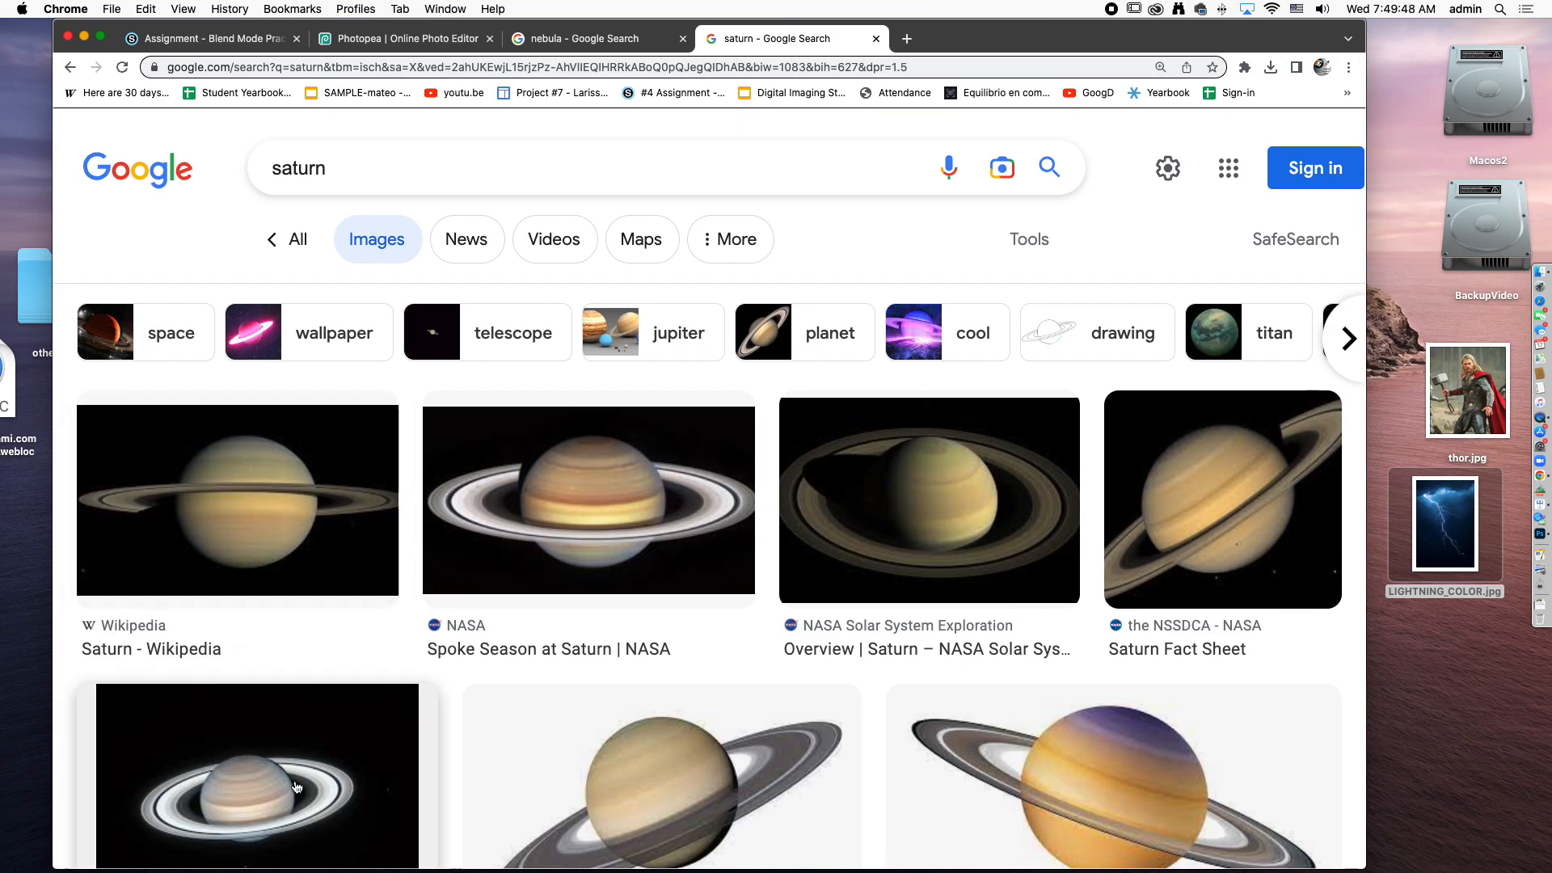
Save NASA's "Spoke Season at Saturn" image to the Desktop, and place it into thor.psd in Photopea as a new layer
{"action": "left_click", "coordinate": [693, 554]}
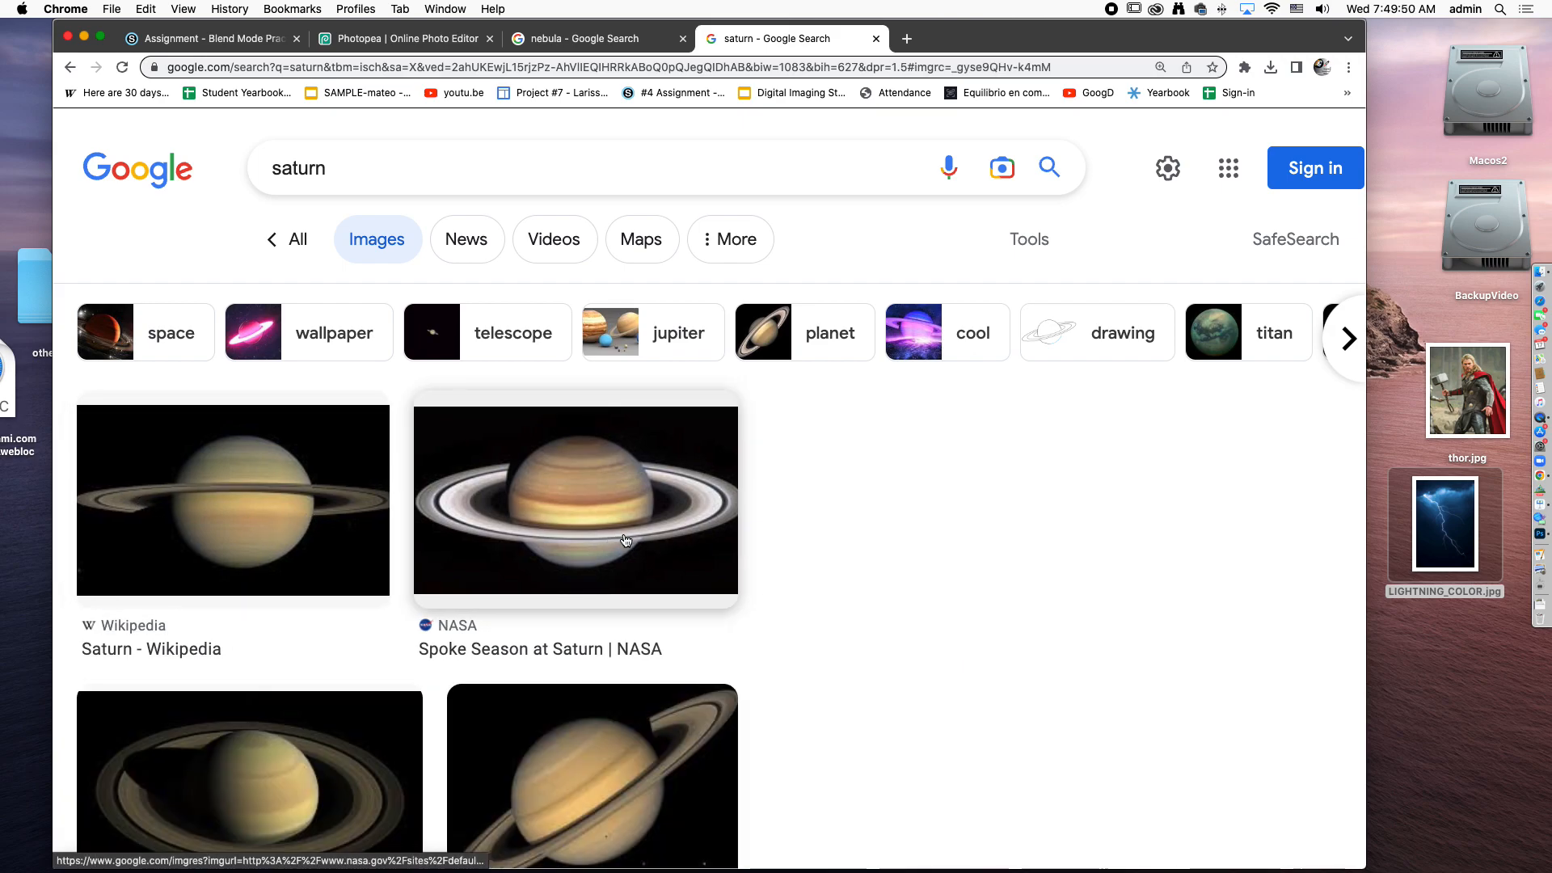
{"action": "left_click_drag", "start_coordinate": [1115, 406], "coordinate": [1465, 669]}
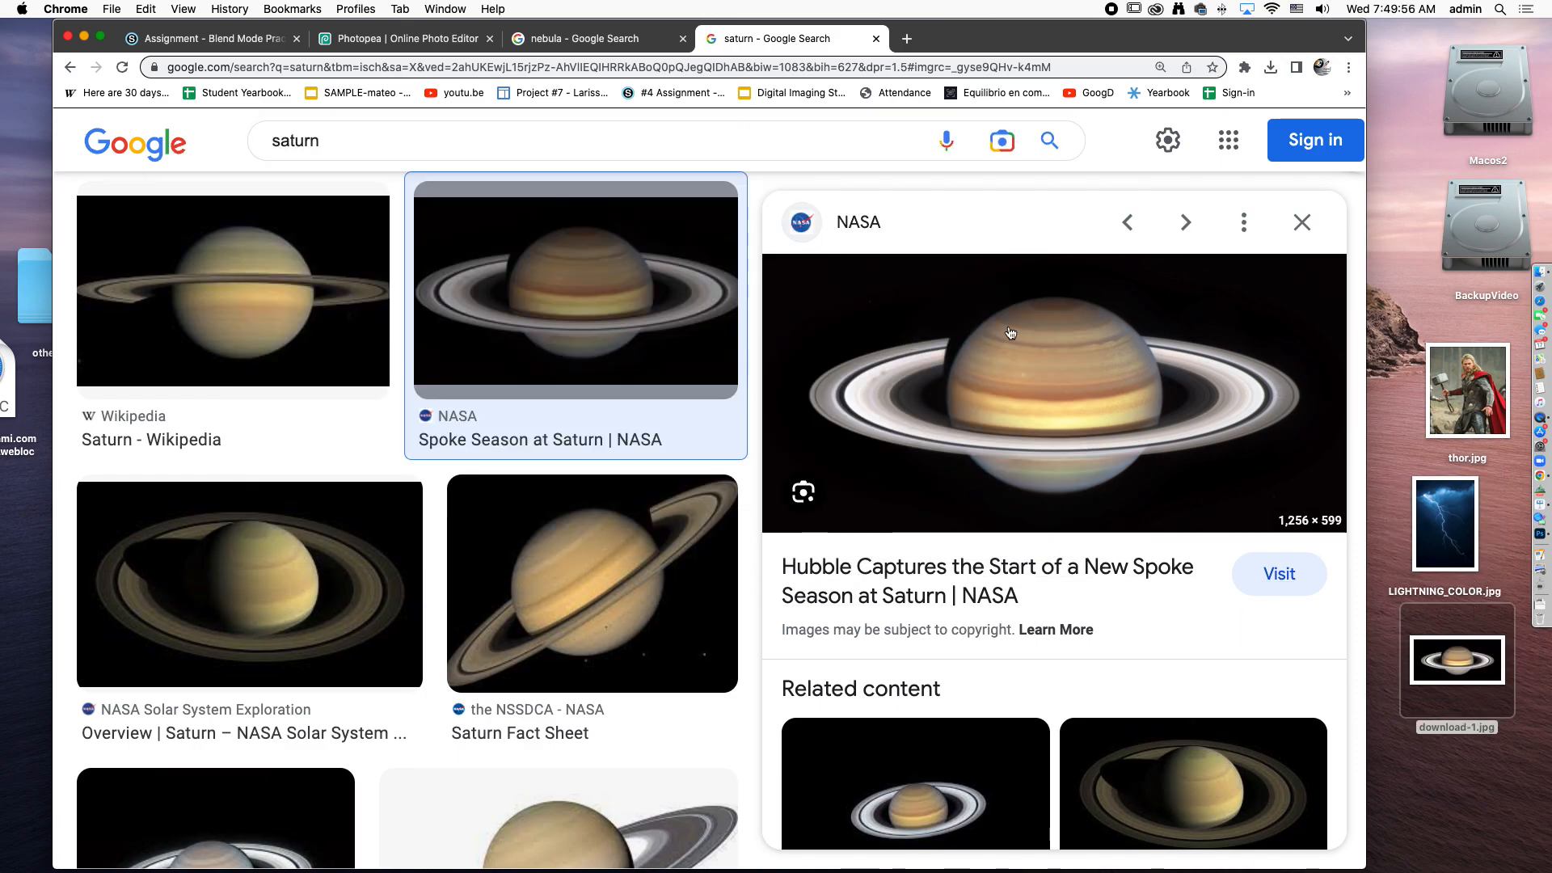
{"action": "left_click", "coordinate": [426, 40]}
{"action": "left_click_drag", "start_coordinate": [1446, 671], "coordinate": [571, 332]}
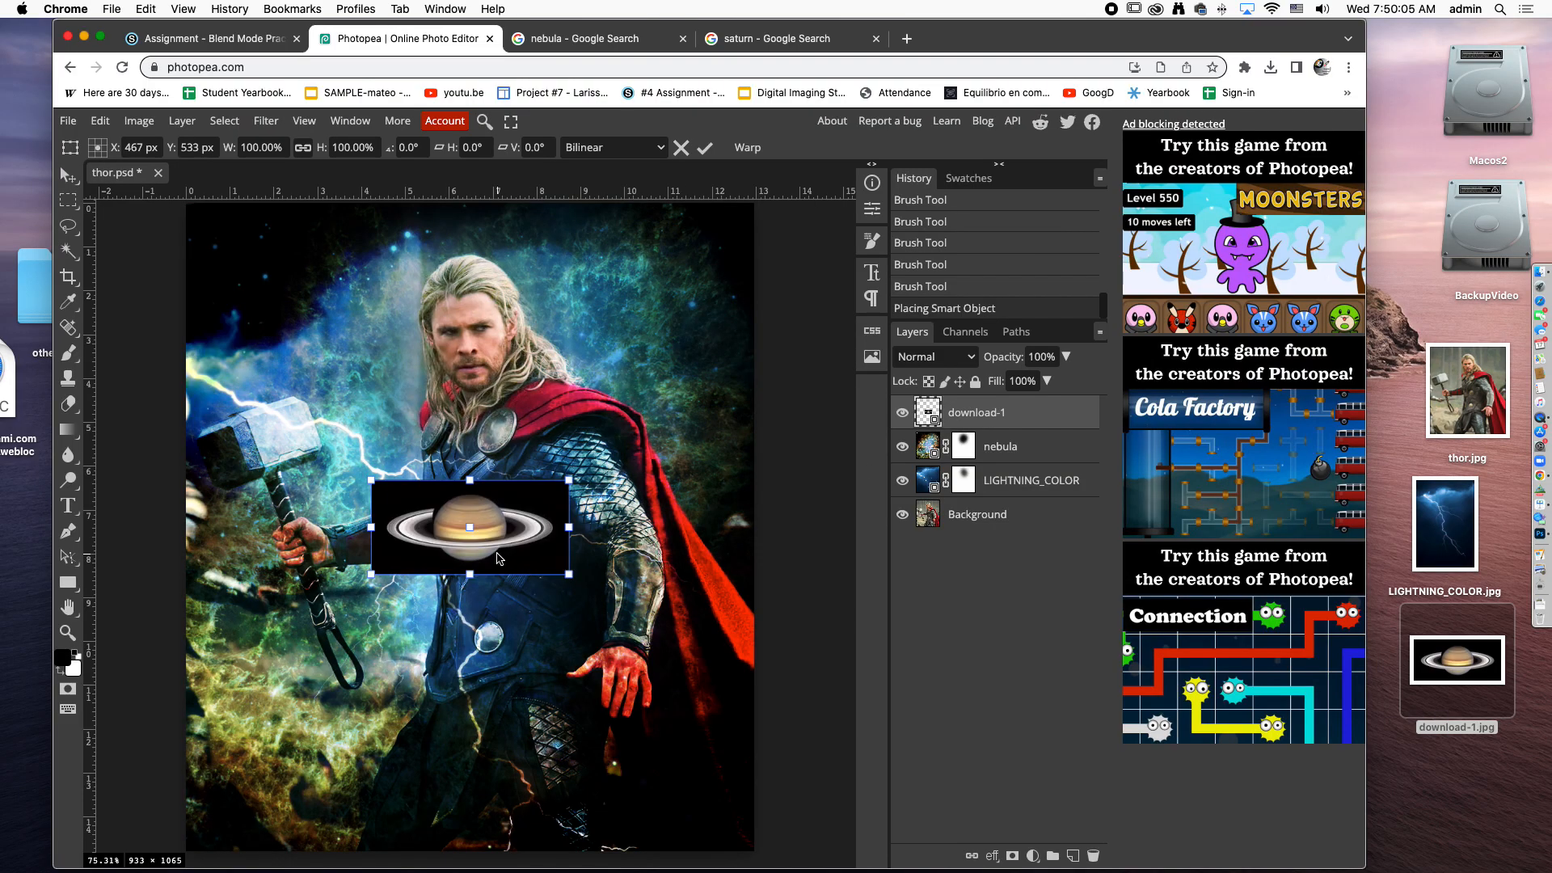
Enlarge the Saturn image, tilt it clockwise and position it in the canvas's upper-right corner beside Thor's head, applying the transform
{"action": "left_click_drag", "start_coordinate": [497, 553], "coordinate": [586, 338]}
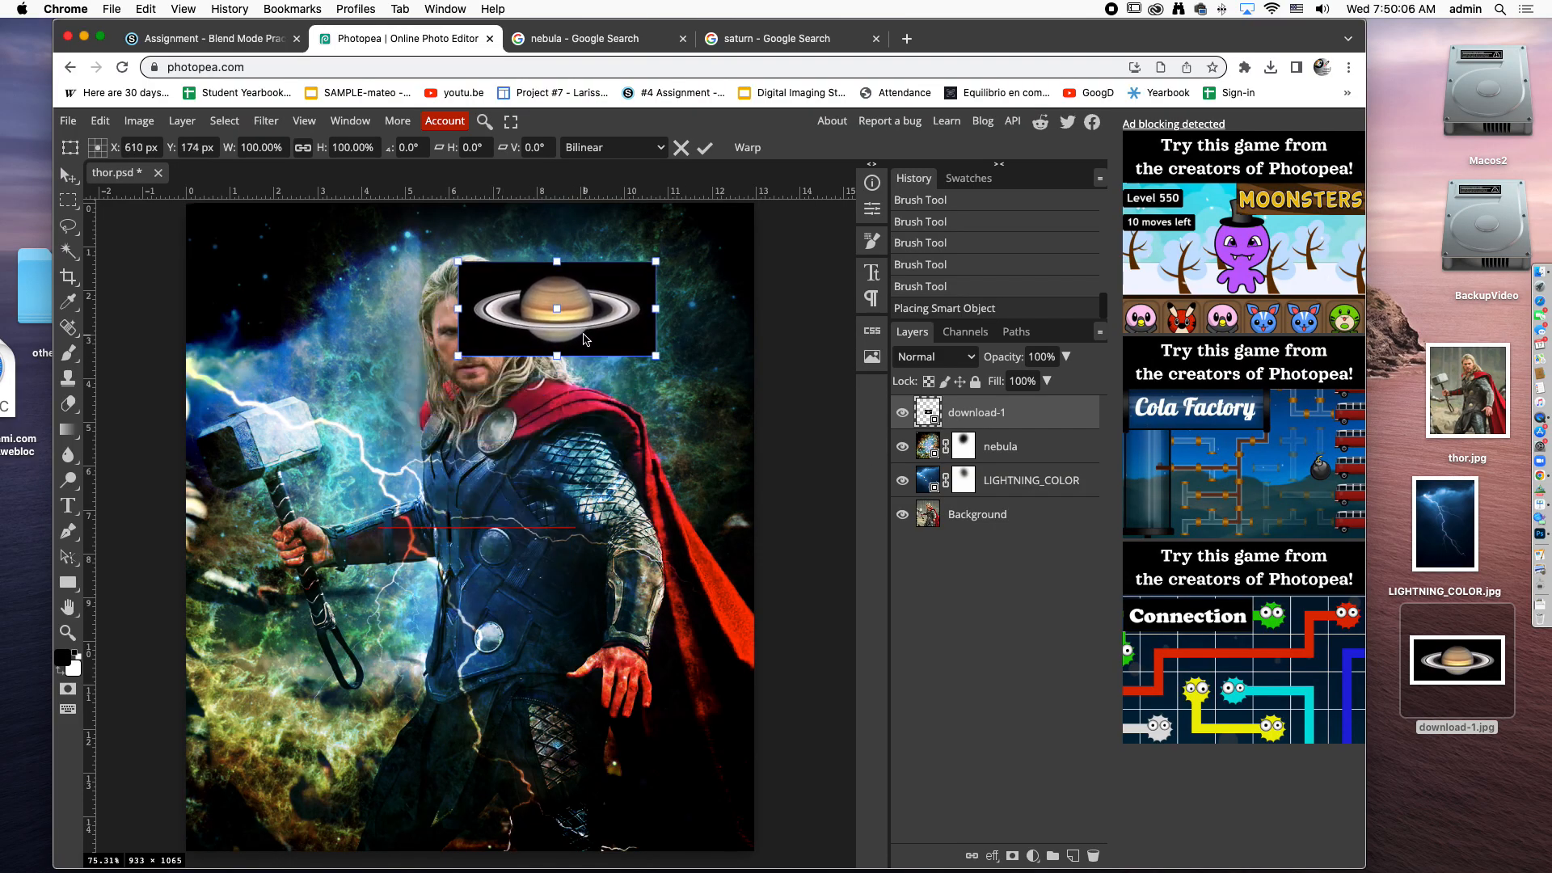
{"action": "left_click_drag", "start_coordinate": [677, 373], "coordinate": [751, 465]}
{"action": "mouse_move", "coordinate": [599, 323]}
{"action": "left_mouse_down"}
{"action": "mouse_move", "coordinate": [630, 275]}
{"action": "mouse_move", "coordinate": [613, 270]}
{"action": "left_mouse_up"}
{"action": "key", "text": "Return"}
{"action": "key", "text": "b"}
{"action": "key", "text": "v"}
Try the Overlay, Soft Light, Lighten, Screen, Color Dodge and Linear Dodge blend modes on the Saturn layer
{"action": "left_click", "coordinate": [947, 357]}
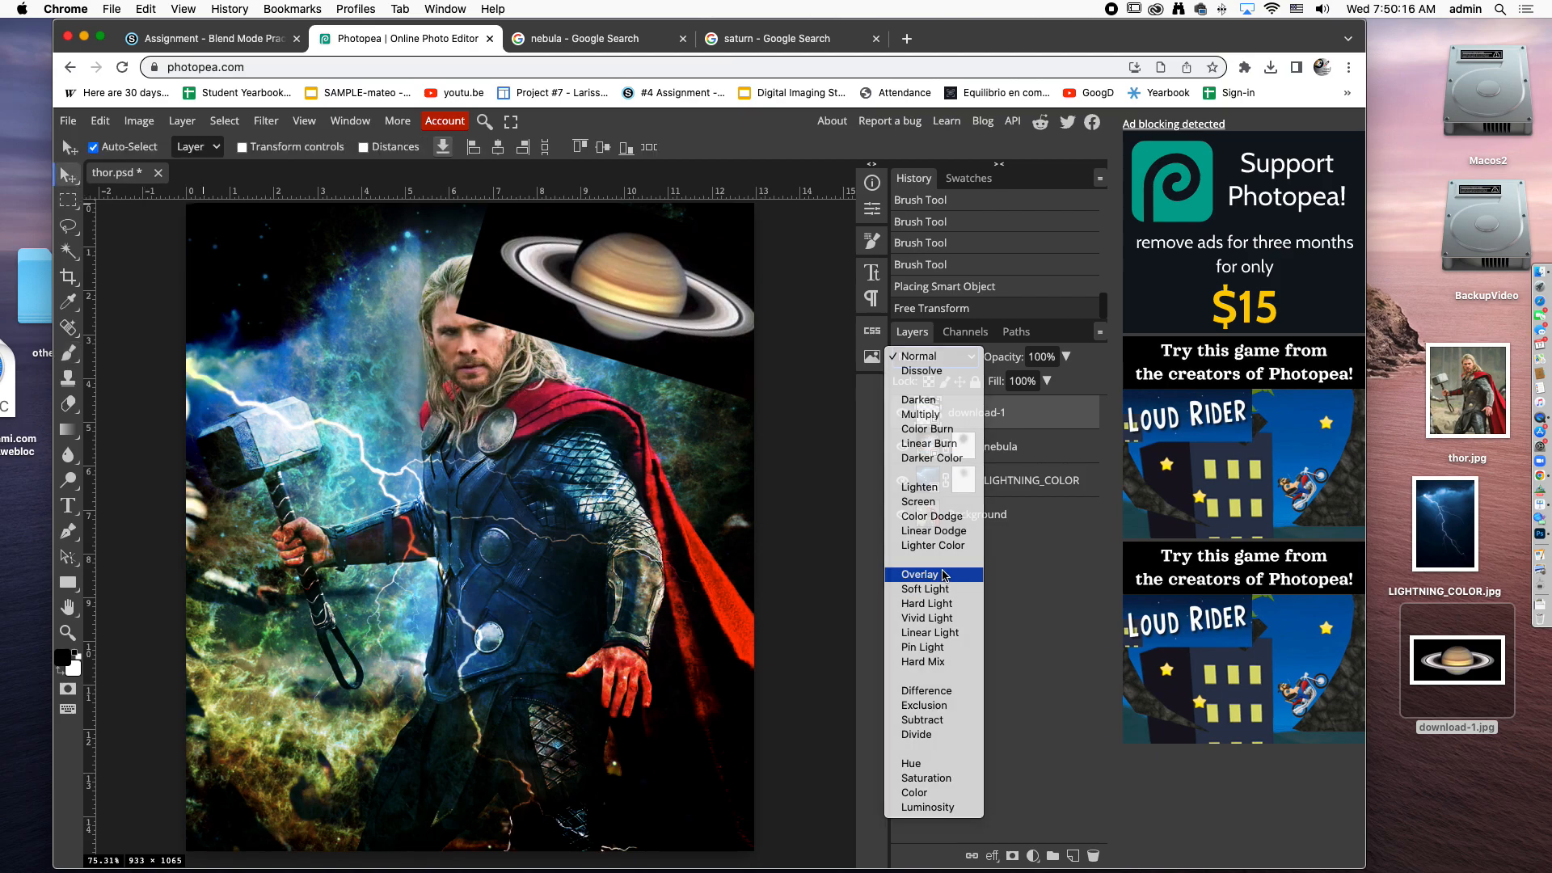
{"action": "left_click", "coordinate": [944, 574]}
{"action": "left_click", "coordinate": [956, 361]}
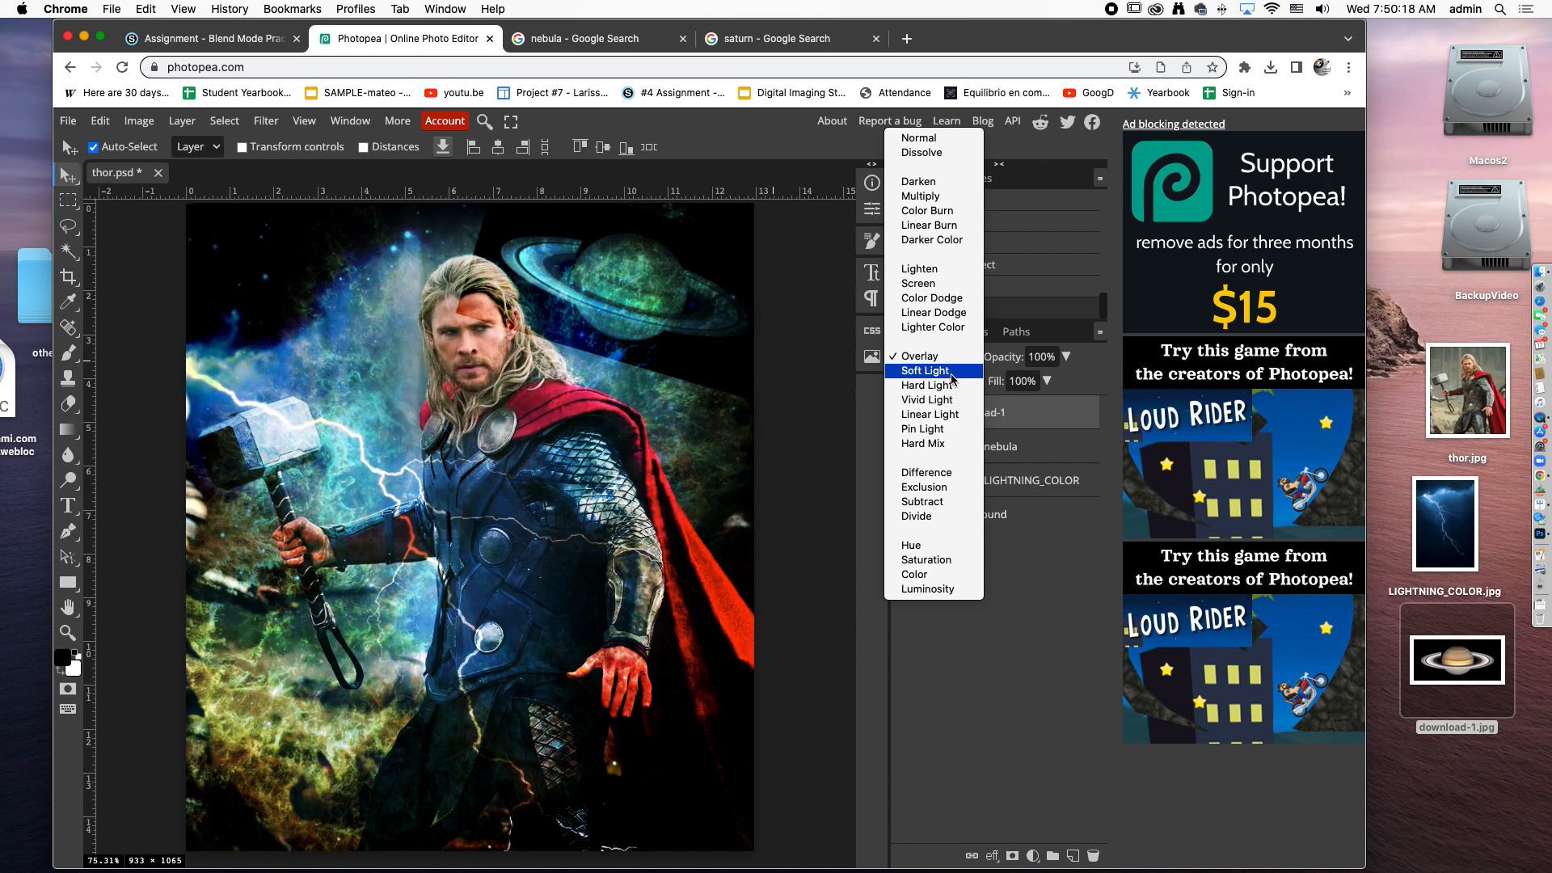
{"action": "left_click", "coordinate": [946, 370]}
{"action": "left_click", "coordinate": [947, 358]}
{"action": "left_click", "coordinate": [937, 254]}
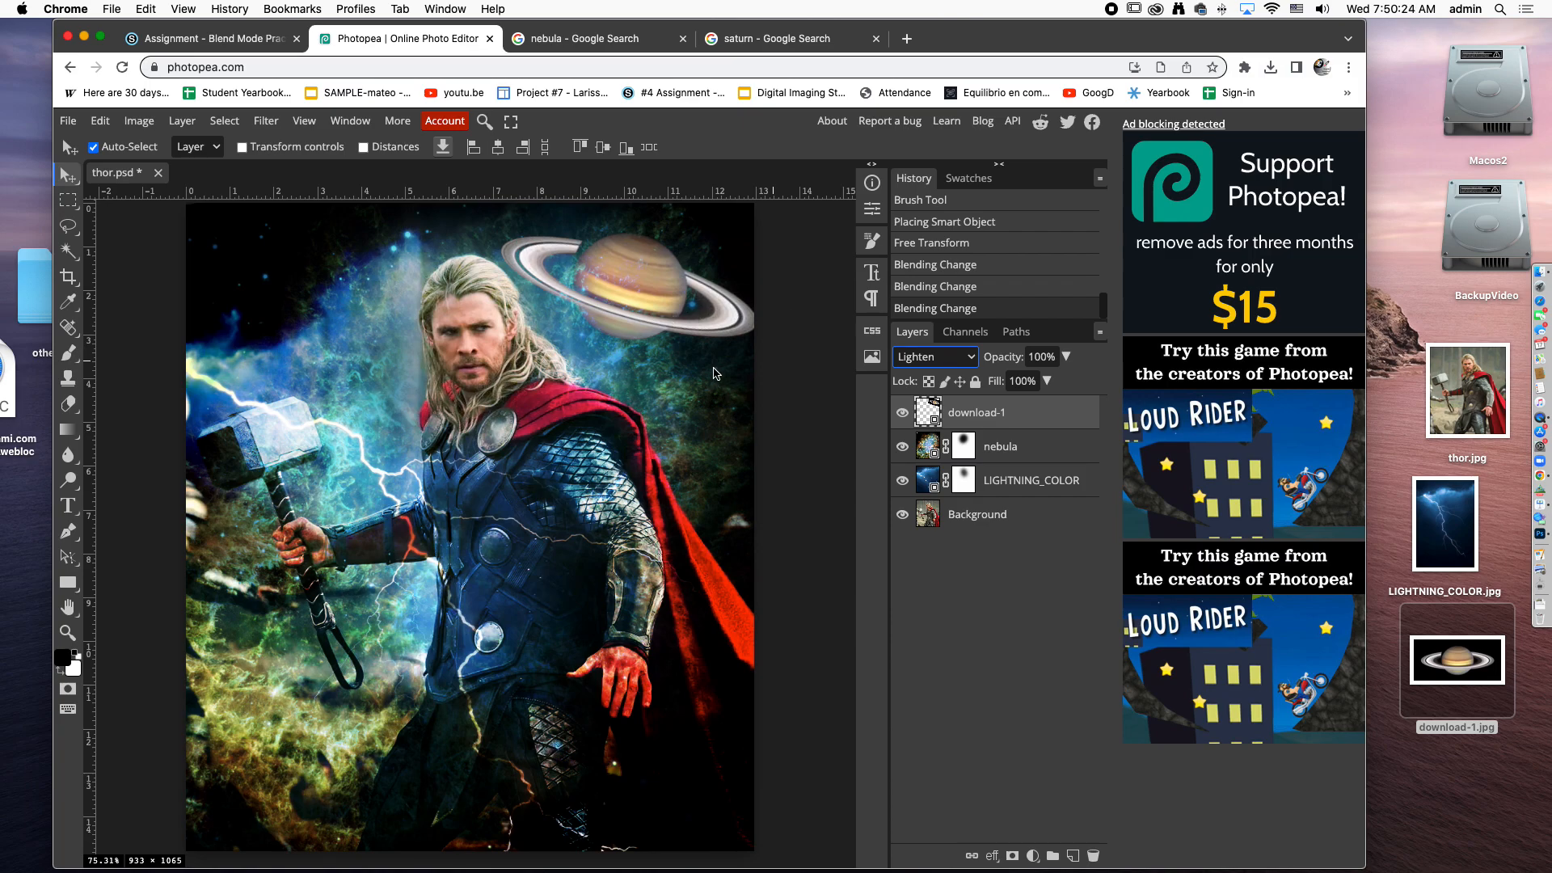
{"action": "left_click", "coordinate": [922, 361]}
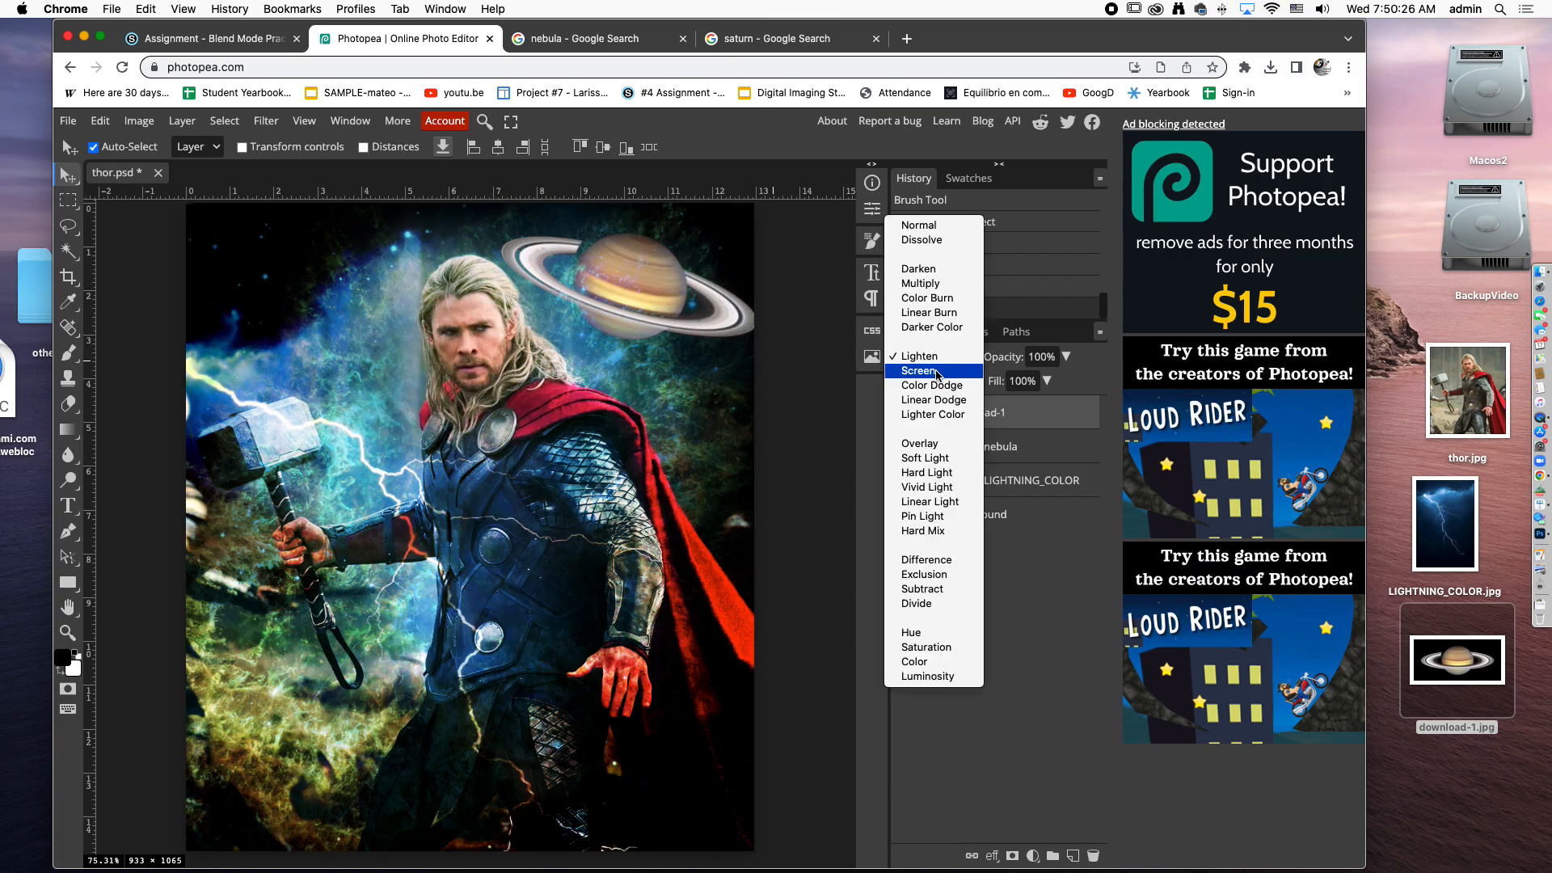
{"action": "left_click", "coordinate": [937, 374]}
{"action": "left_click", "coordinate": [954, 355]}
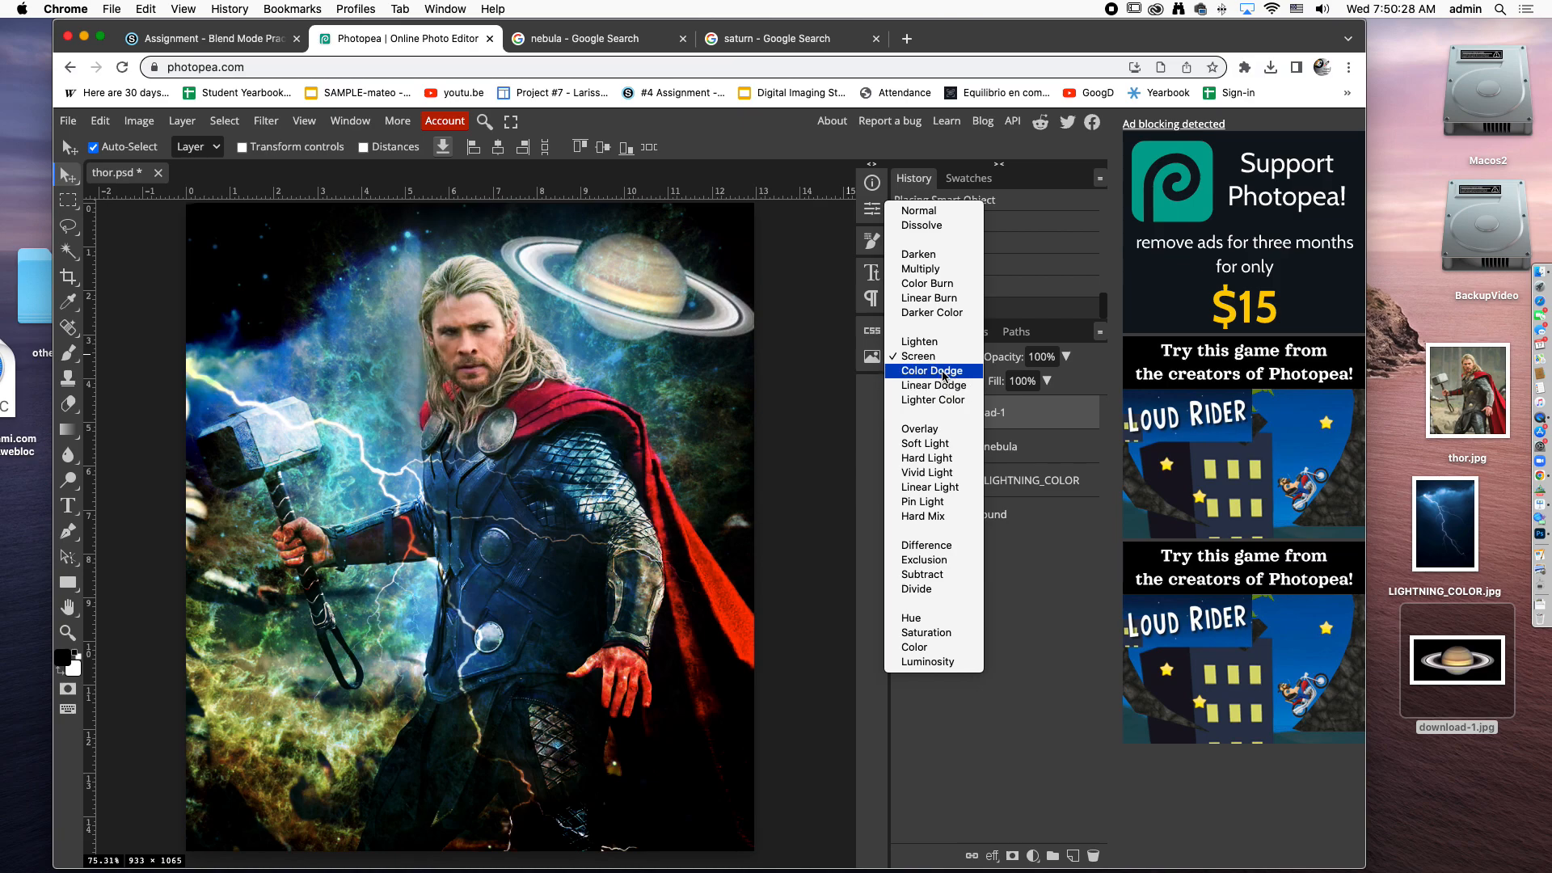
{"action": "left_click", "coordinate": [955, 364]}
{"action": "left_click", "coordinate": [954, 364]}
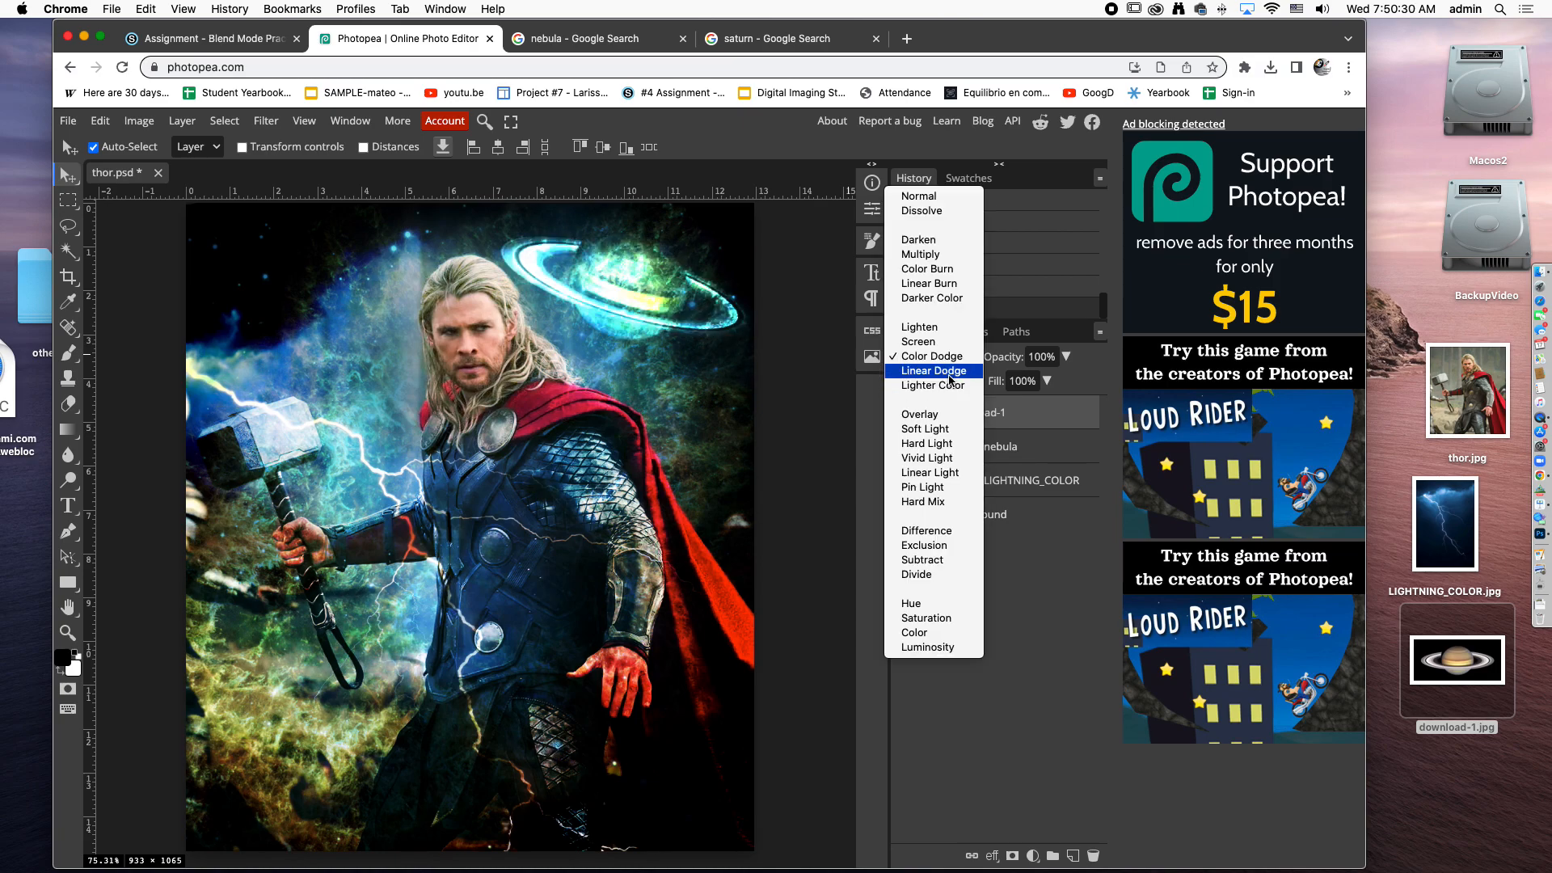
{"action": "left_click", "coordinate": [951, 378]}
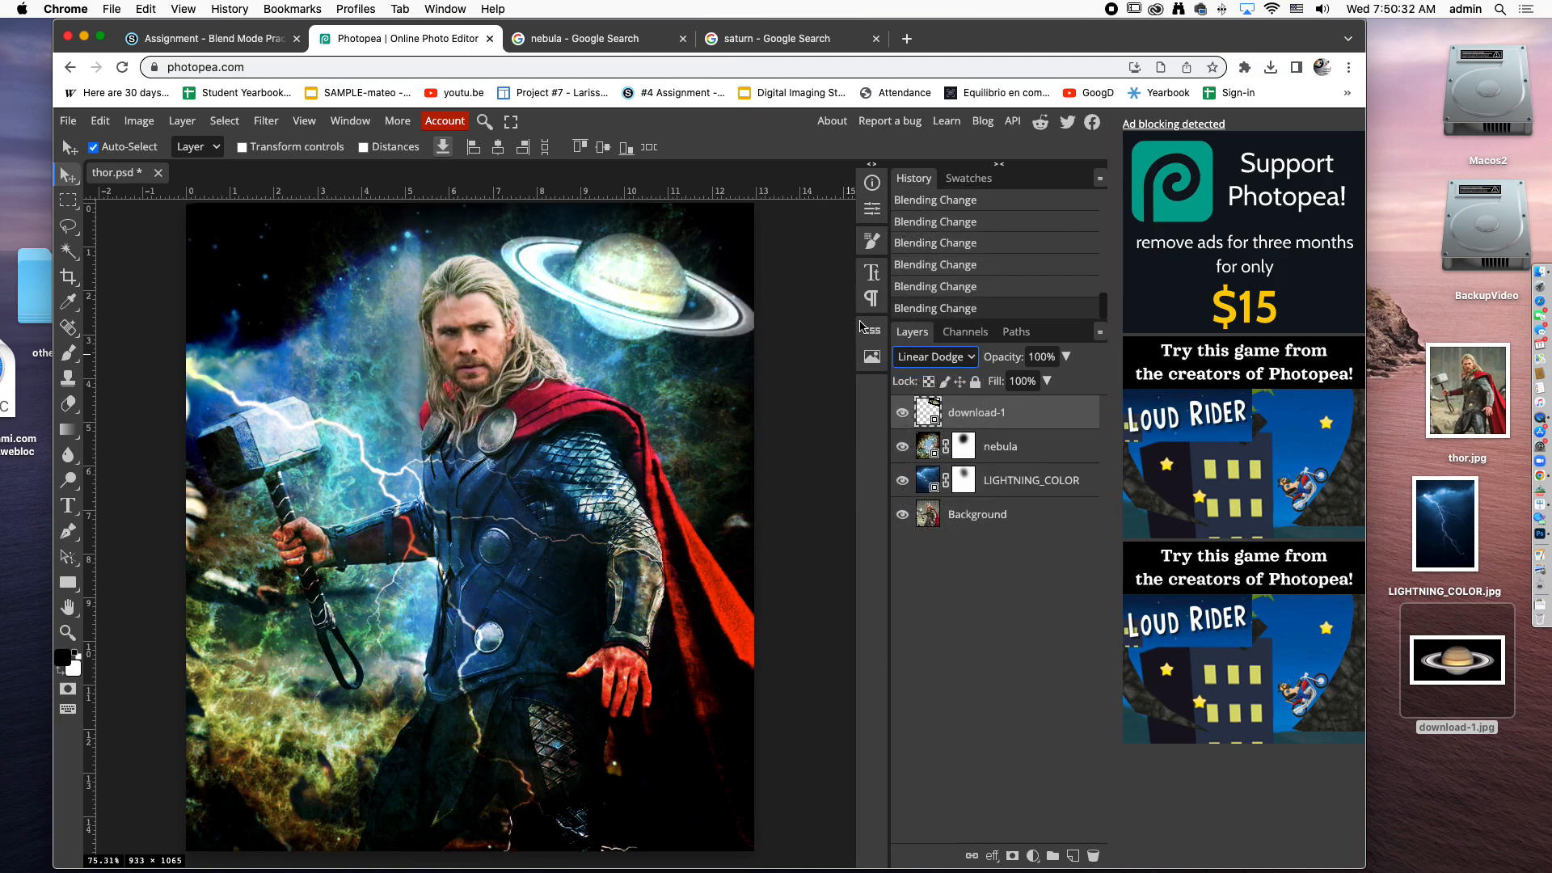
Set the Saturn layer's blend mode to Lighten and nudge the planet slightly upward
{"action": "left_click", "coordinate": [976, 357]}
{"action": "left_click", "coordinate": [930, 310]}
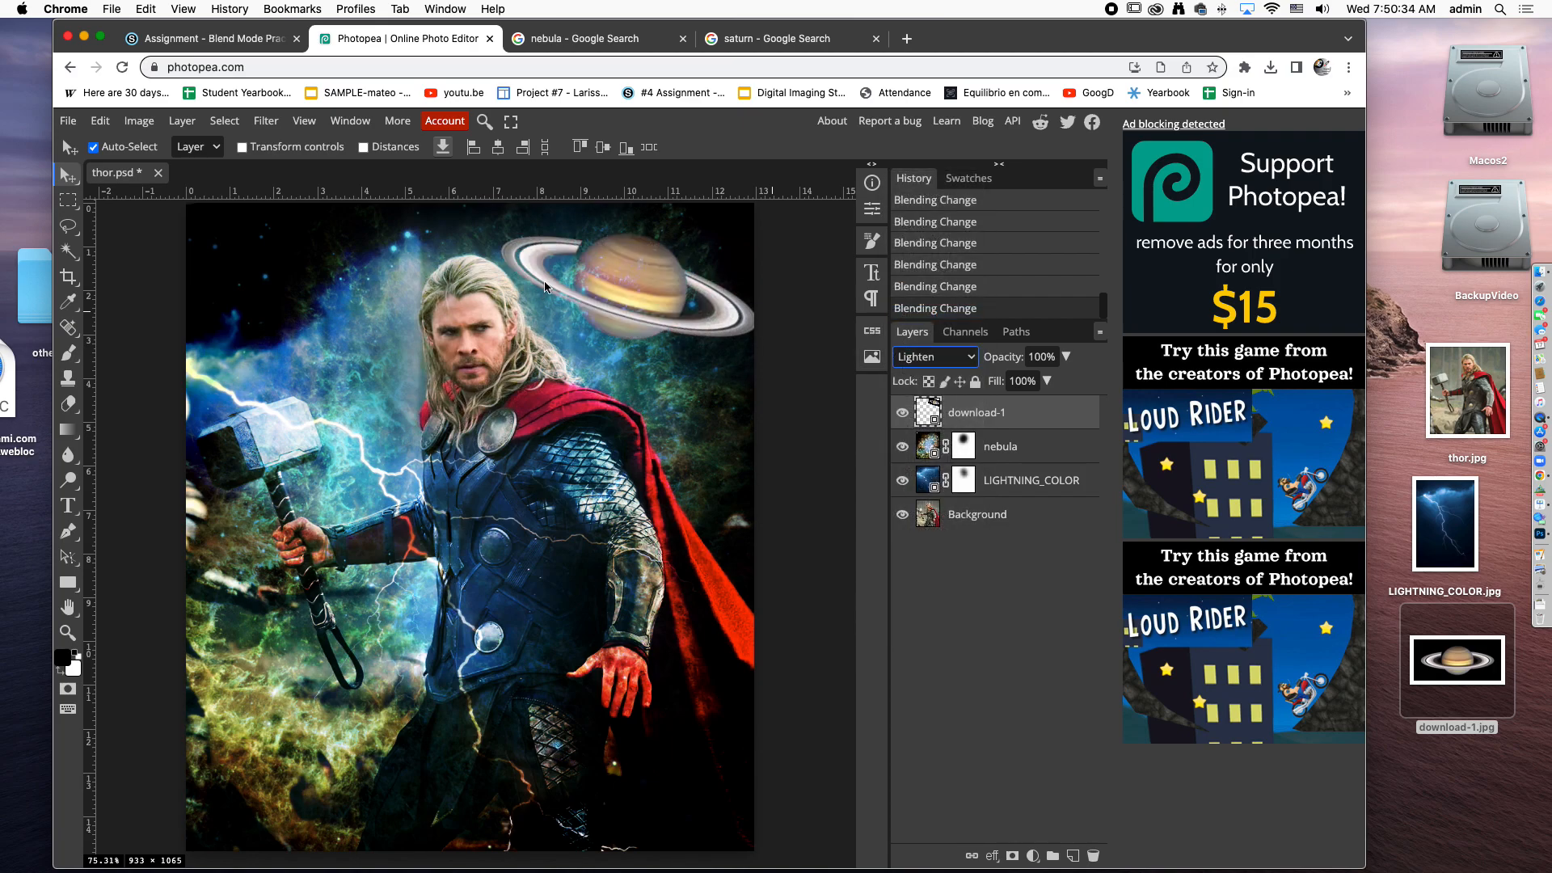
{"action": "left_click_drag", "start_coordinate": [614, 285], "coordinate": [601, 267]}
{"action": "scroll", "coordinate": [600, 271], "scroll_direction": "up", "scroll_amount": 2}
{"action": "scroll", "coordinate": [600, 291], "scroll_direction": "down", "scroll_amount": 4}
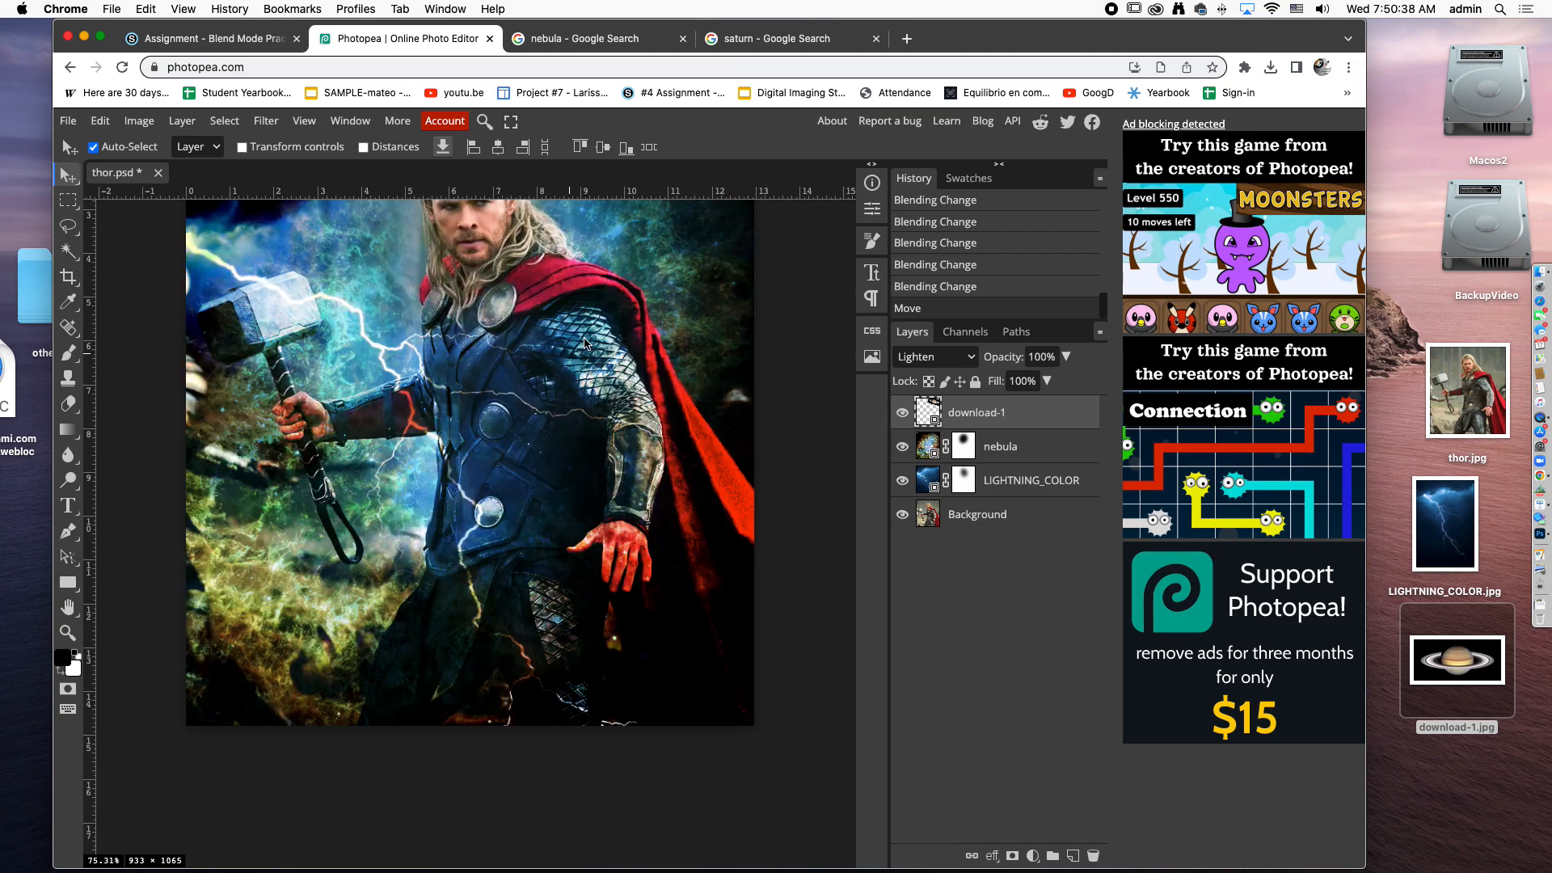
{"action": "scroll", "coordinate": [601, 293], "scroll_direction": "up", "scroll_amount": 5}
{"action": "mouse_move", "coordinate": [639, 519]}
{"action": "left_mouse_down"}
{"action": "mouse_move", "coordinate": [298, 535]}
{"action": "mouse_move", "coordinate": [679, 494]}
{"action": "mouse_move", "coordinate": [647, 496]}
{"action": "left_mouse_up"}
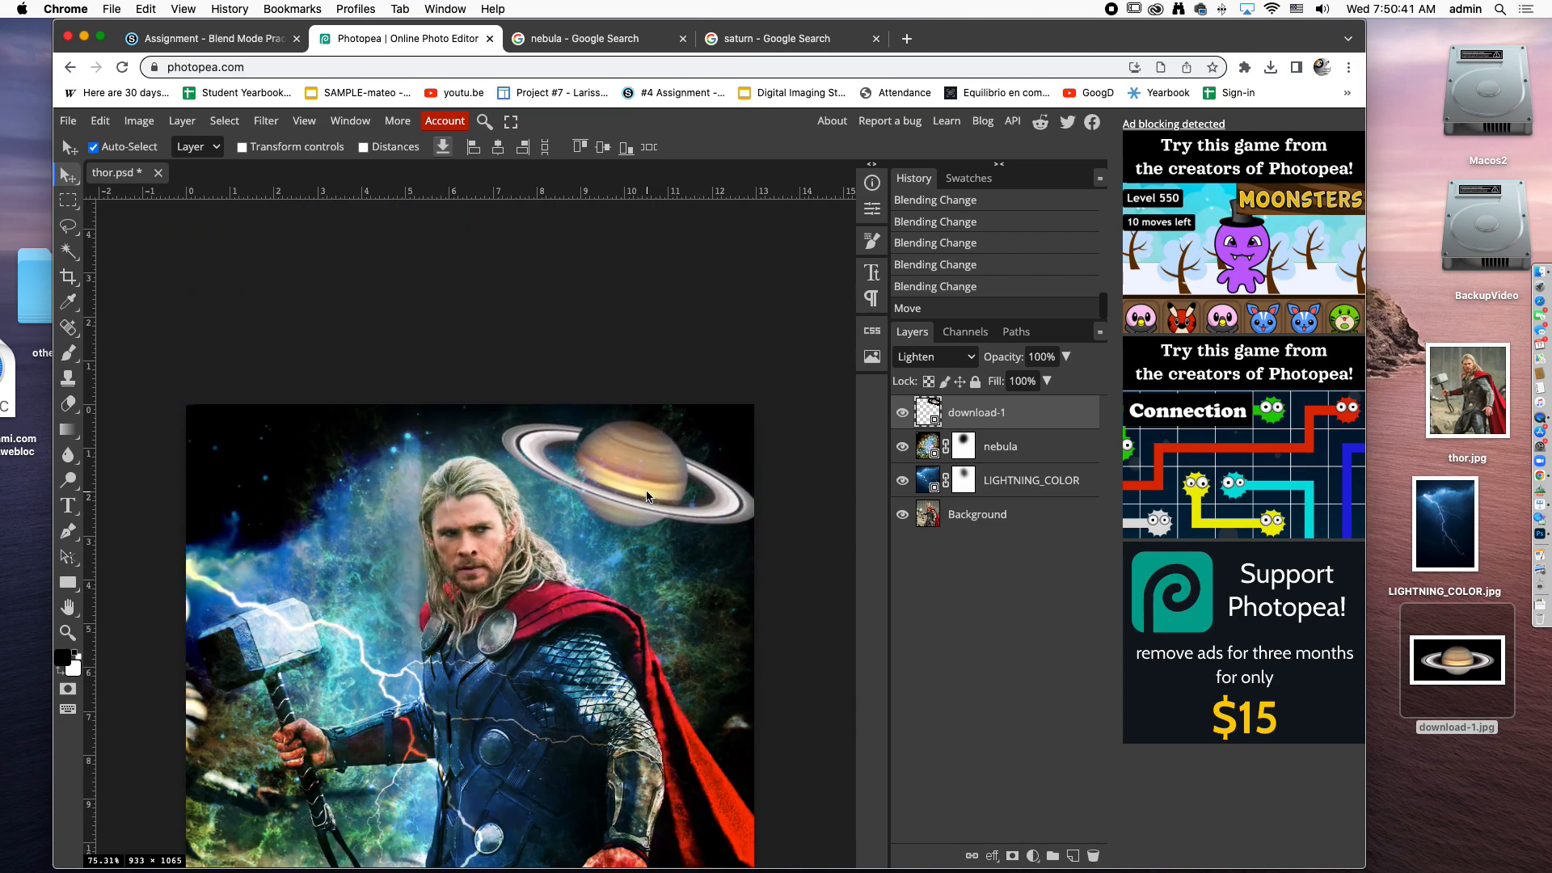
{"action": "scroll", "coordinate": [624, 533], "scroll_direction": "down", "scroll_amount": 5}
{"action": "scroll", "coordinate": [606, 544], "scroll_direction": "up", "scroll_amount": 4}
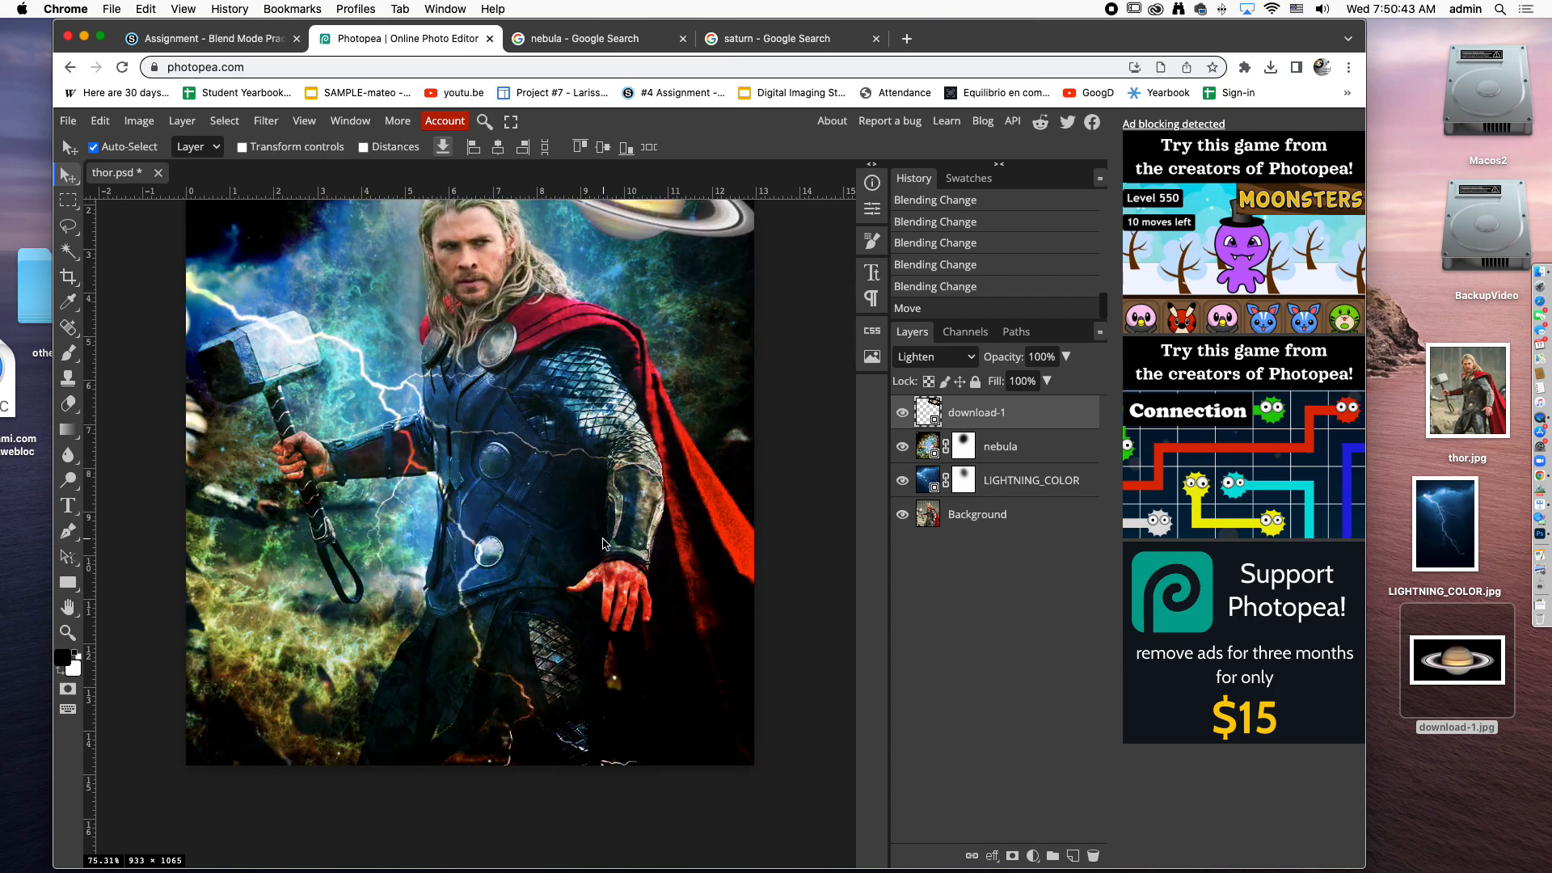
{"action": "scroll", "coordinate": [604, 544], "scroll_direction": "down", "scroll_amount": 3}
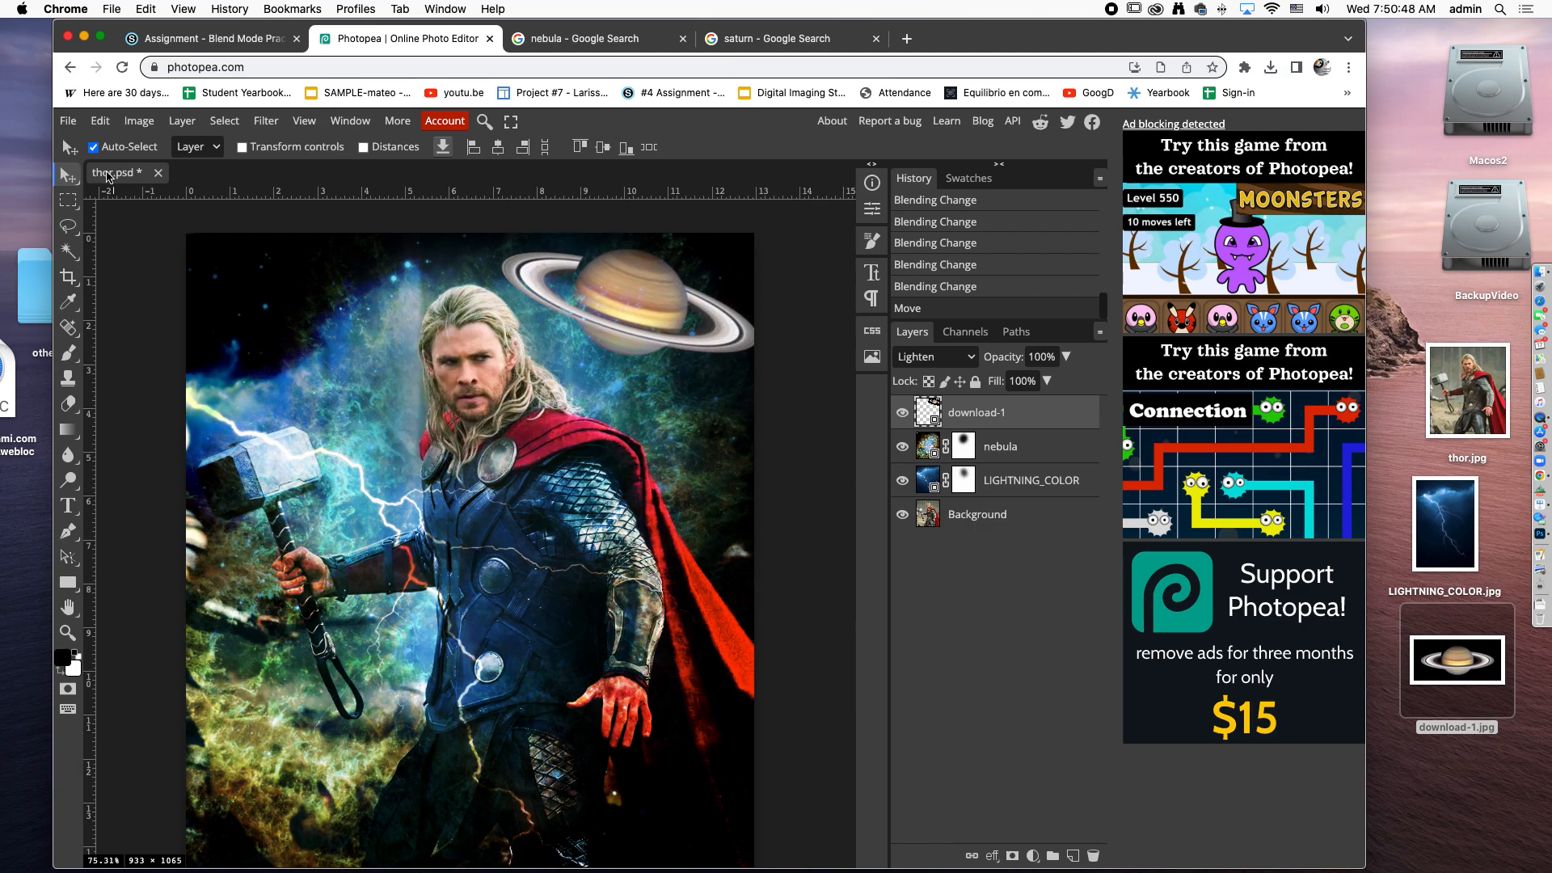
Rename the thor document with the author's title and surname
{"action": "double_click", "coordinate": [122, 177]}
{"action": "type", "text": "Mr."}
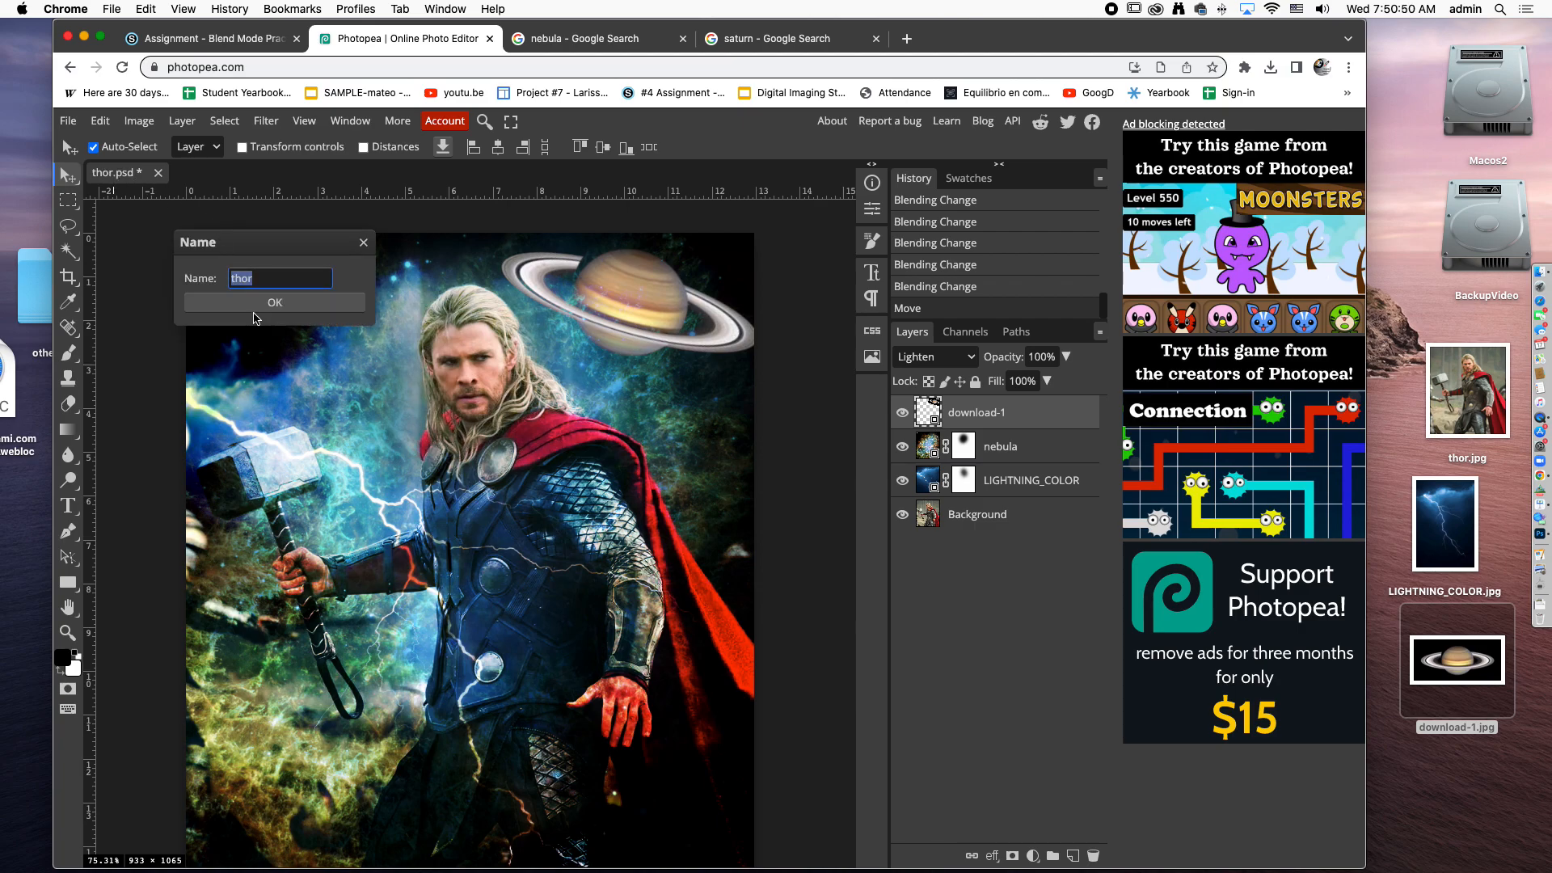
{"action": "type", "text": " Prince"}
{"action": "left_click", "coordinate": [275, 301]}
{"action": "left_click", "coordinate": [68, 120]}
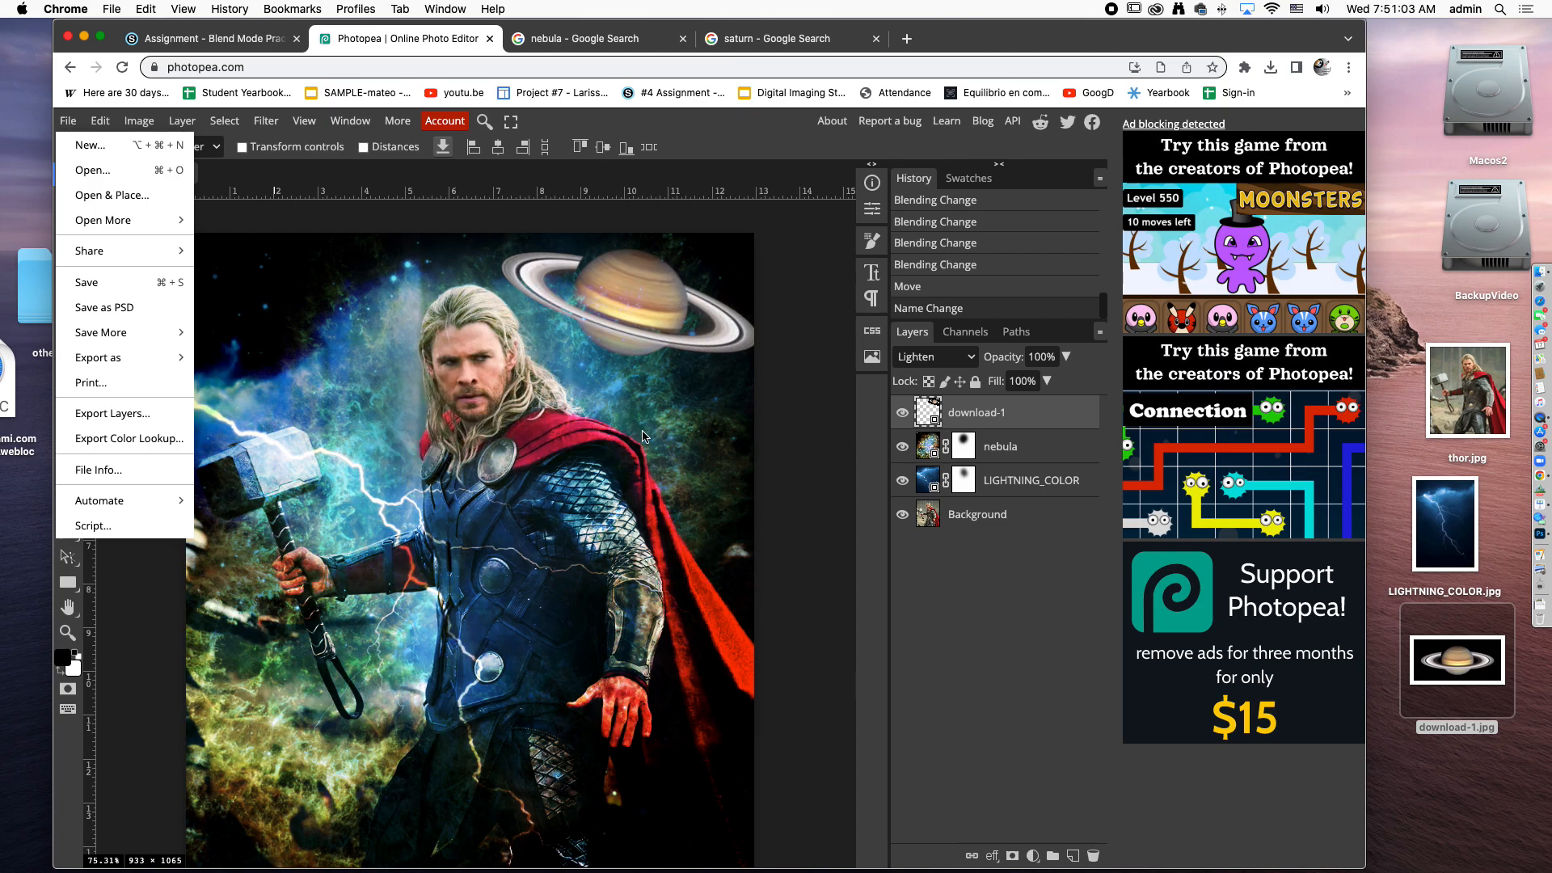
{"action": "left_click", "coordinate": [848, 457]}
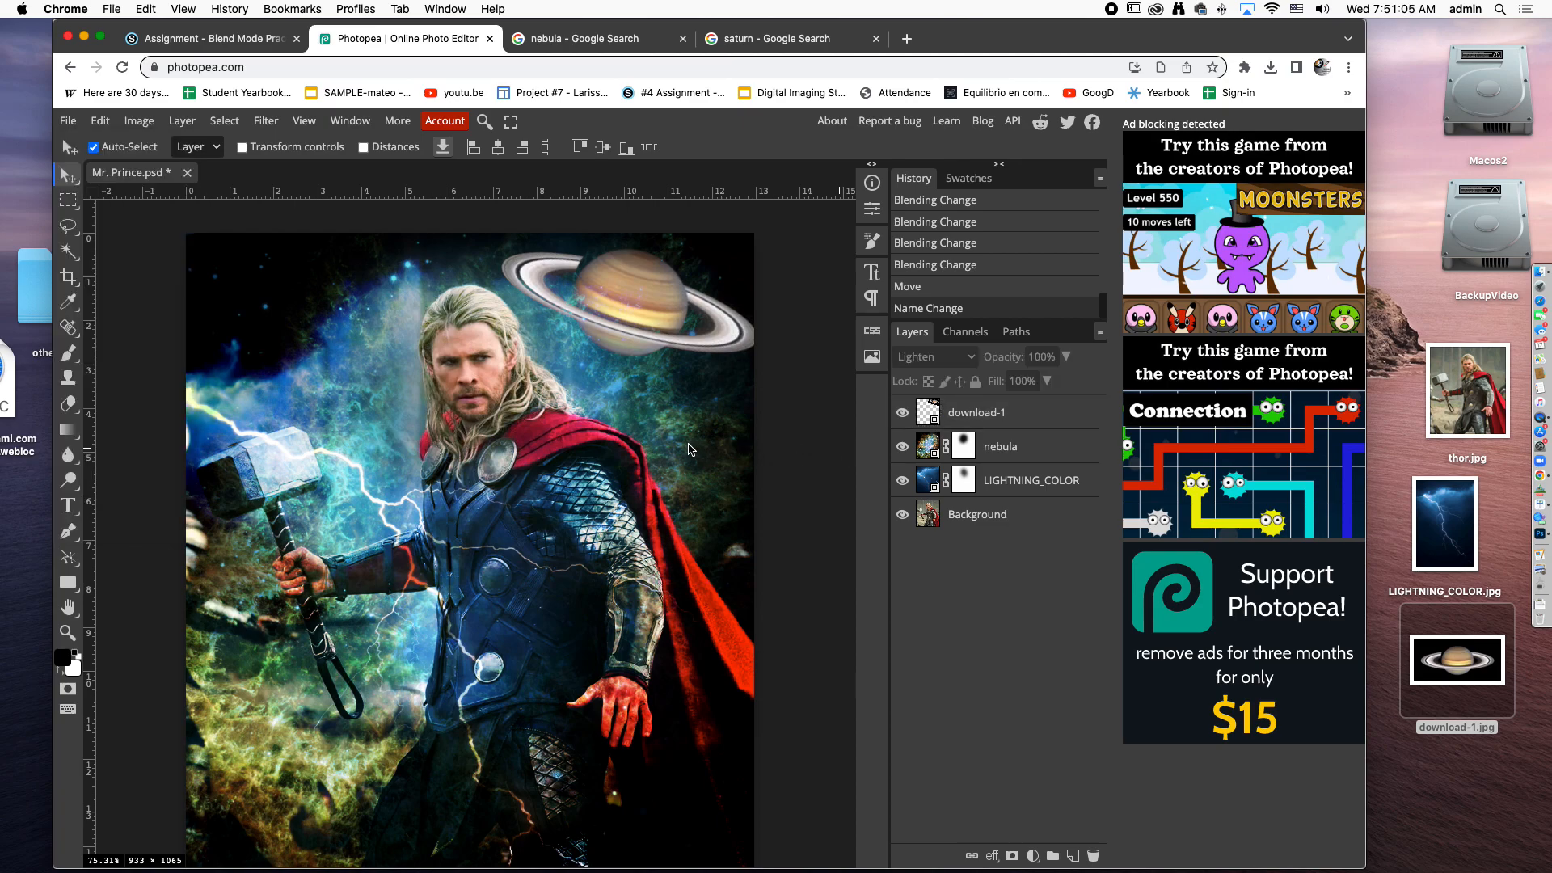